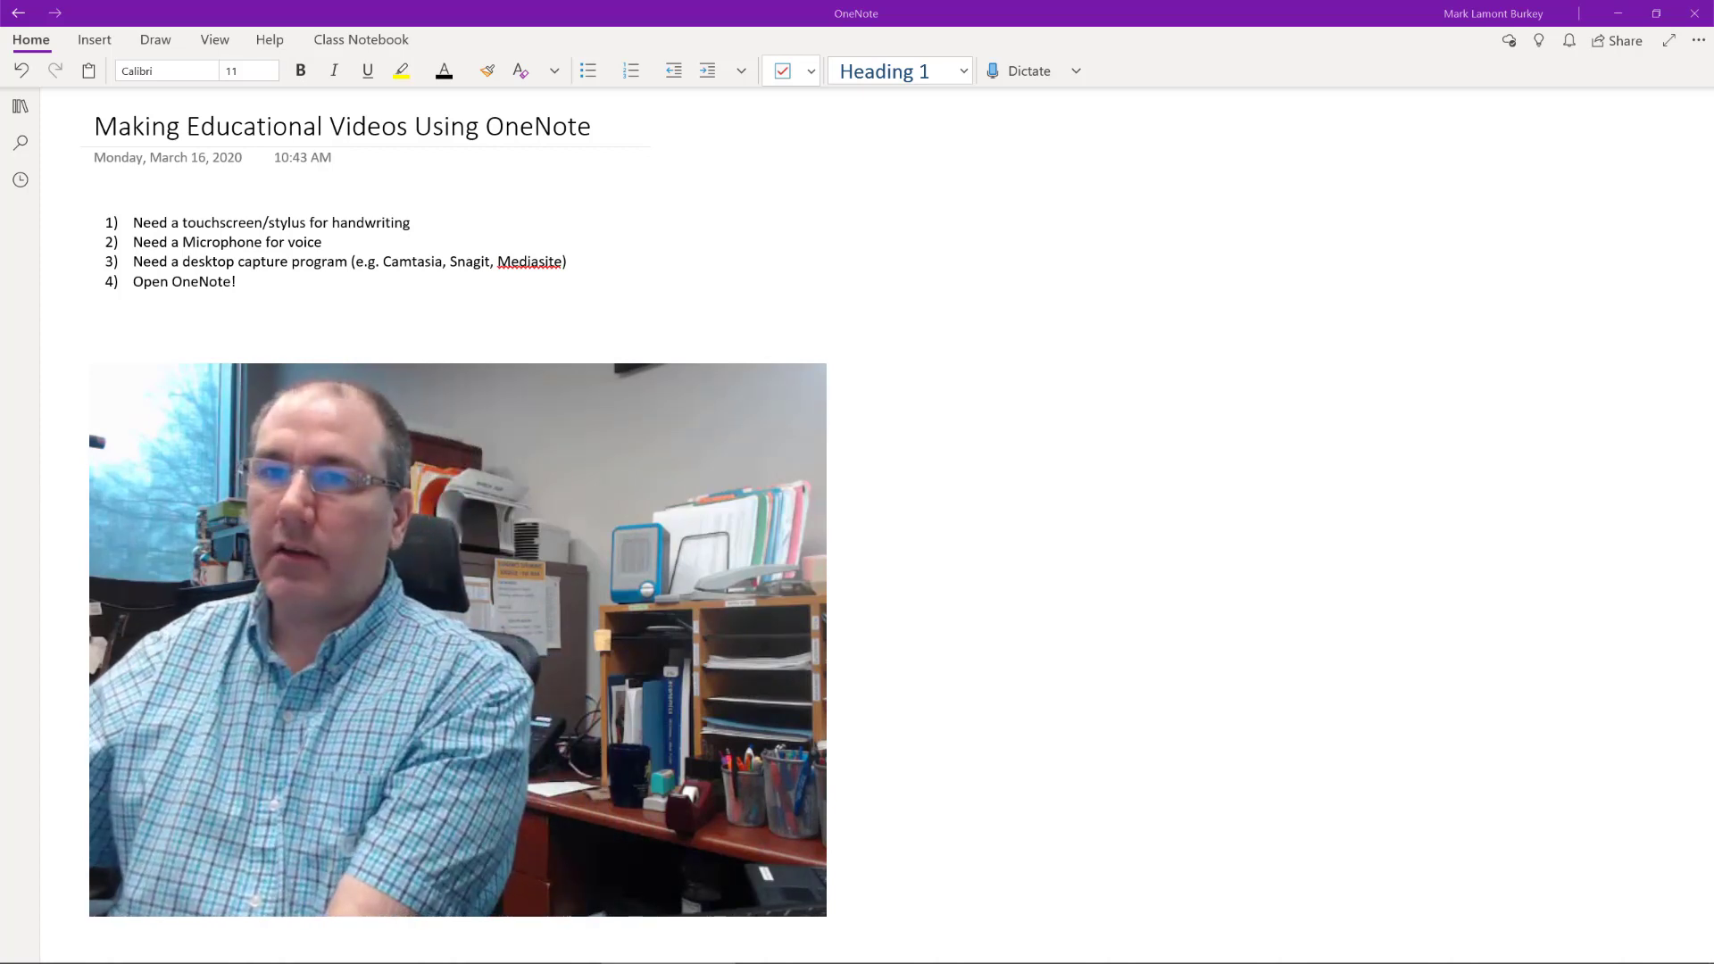
# Zoom in on the handout page and scroll sideways so the full title and numbered list are visible
pyautogui.scroll(1, 490, 348)
pyautogui.scroll(1, 357, 232)
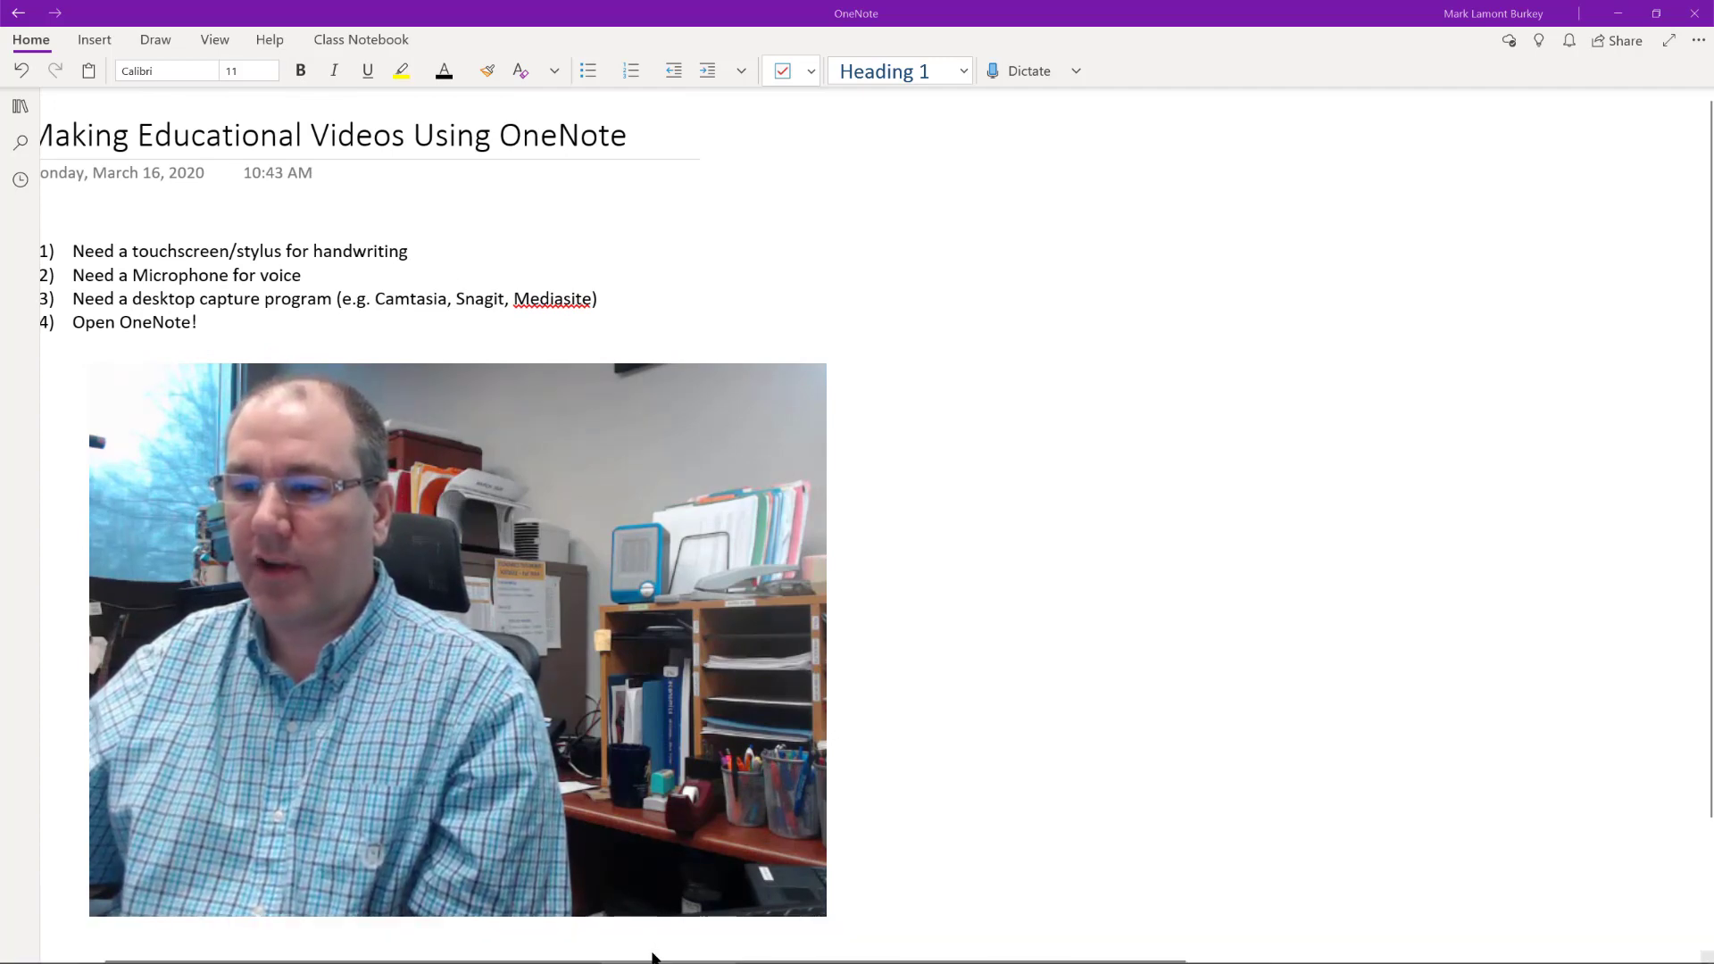
pyautogui.moveTo(652, 957); pyautogui.dragTo(600, 957)
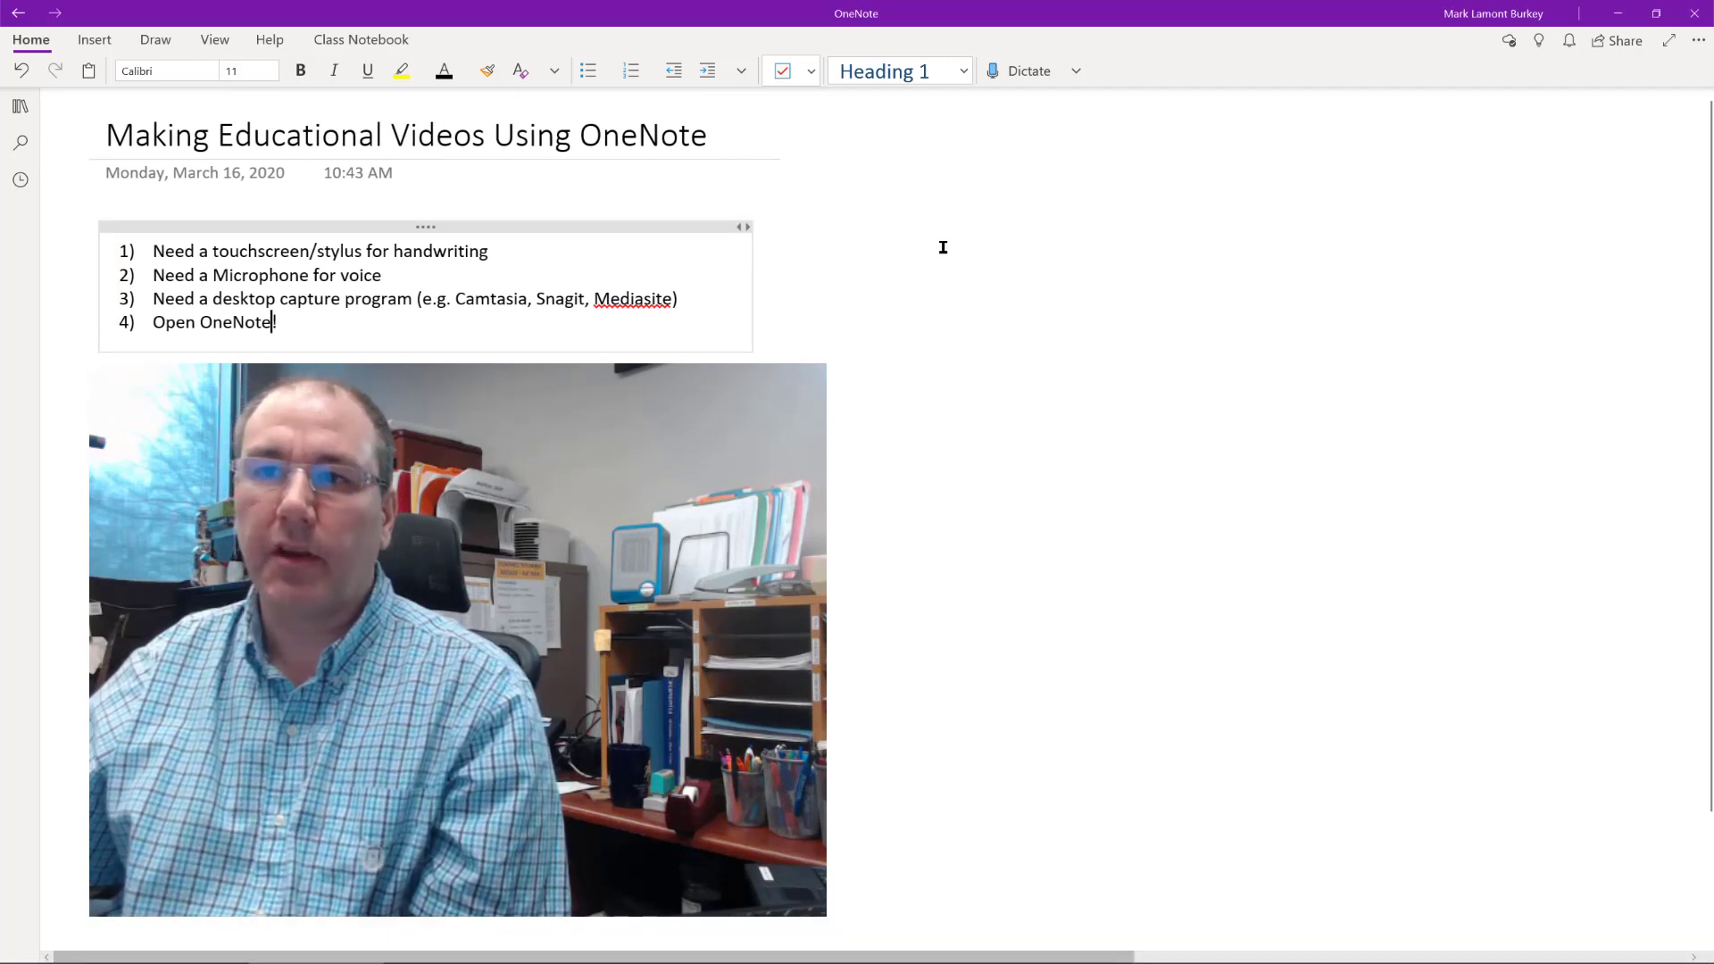
pyautogui.click(534, 257)
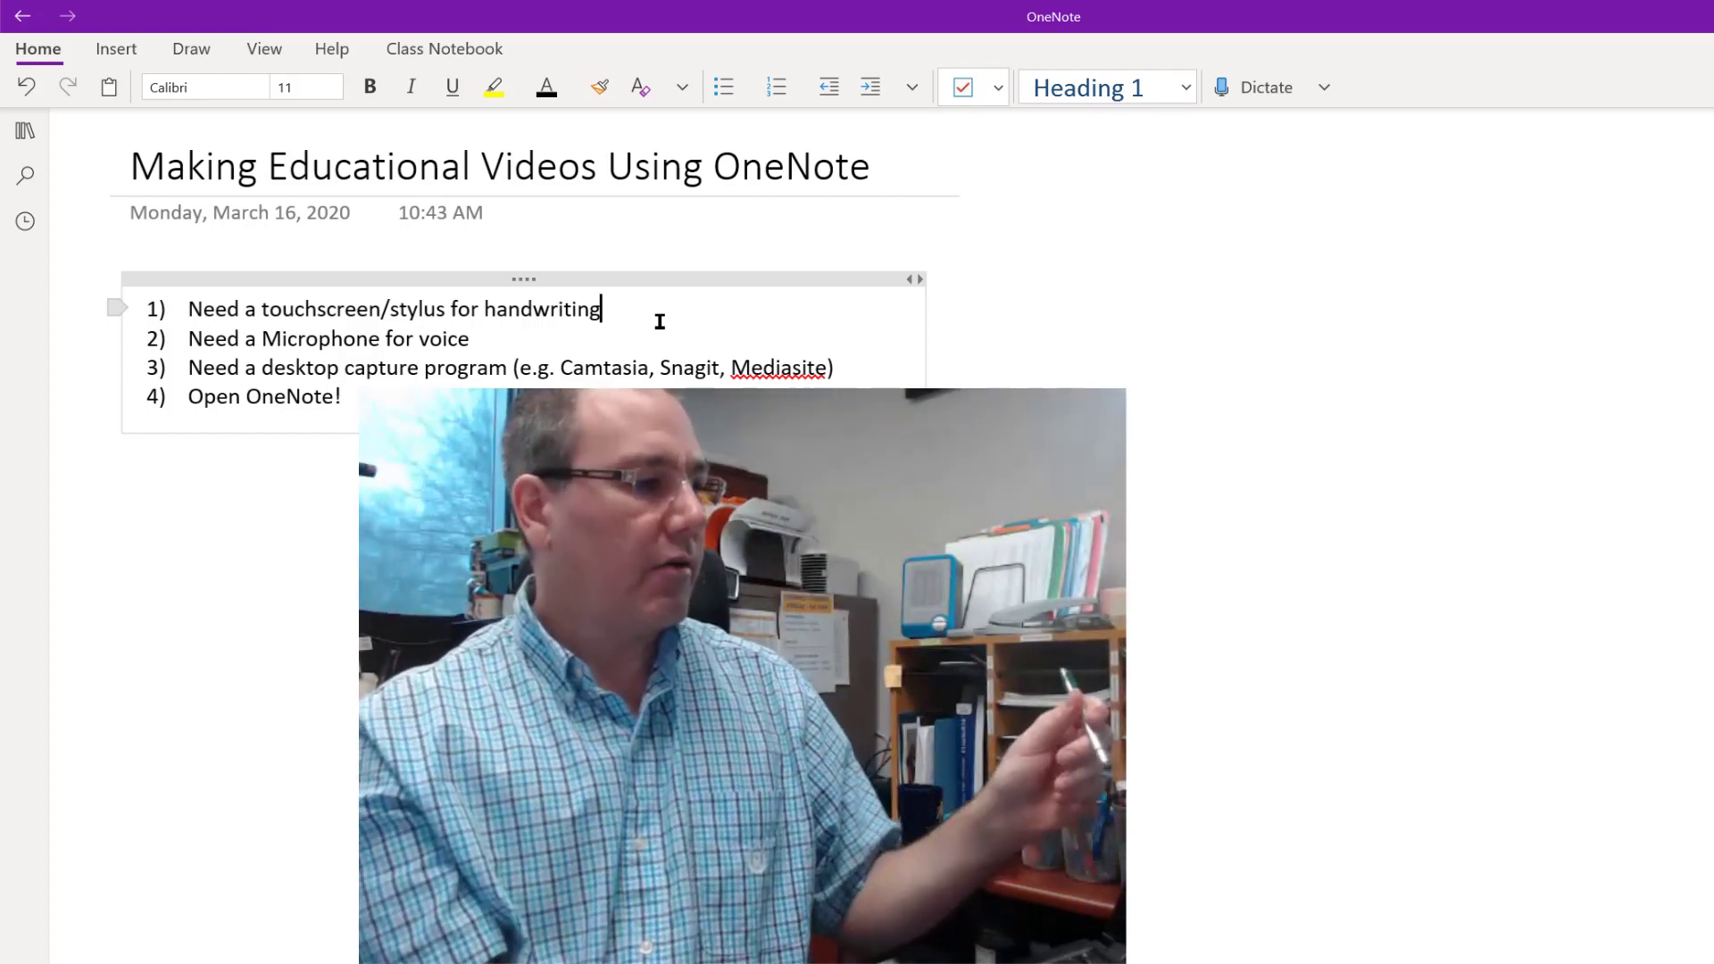
# Draw a short ink squiggle in the lower-left area of the page
pyautogui.moveTo(140, 906); pyautogui.dragTo(190, 913)
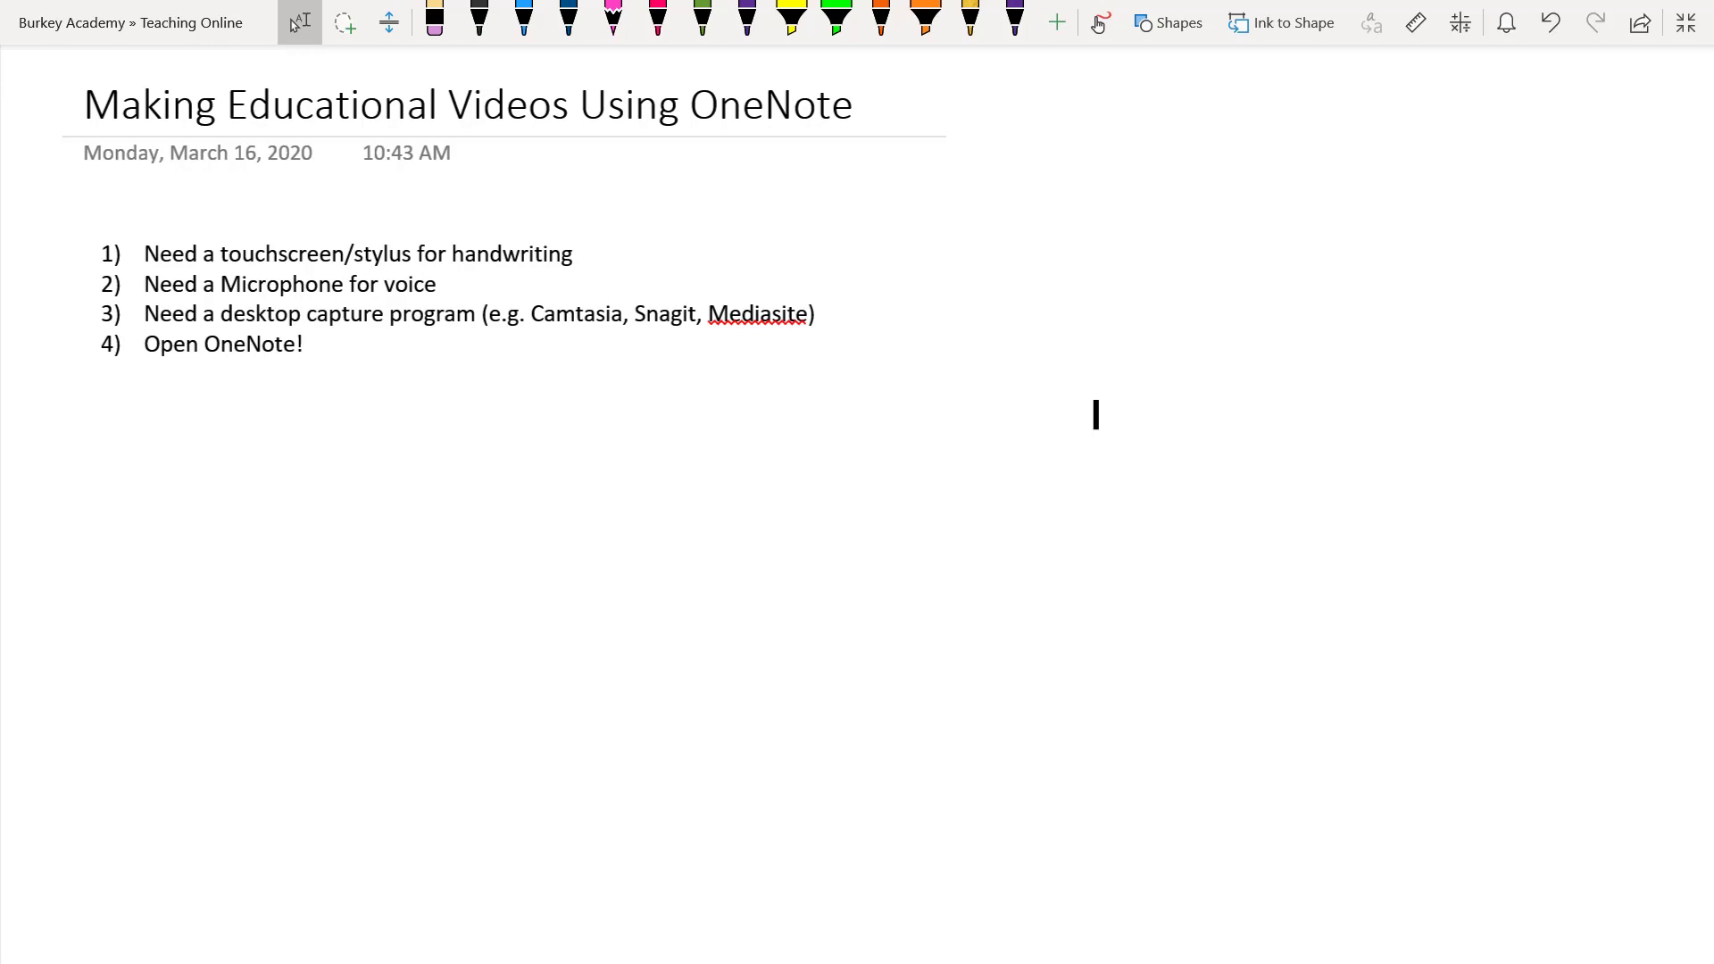
# Exit full-screen view with F11 so the section and page lists reappear
pyautogui.press('F11')
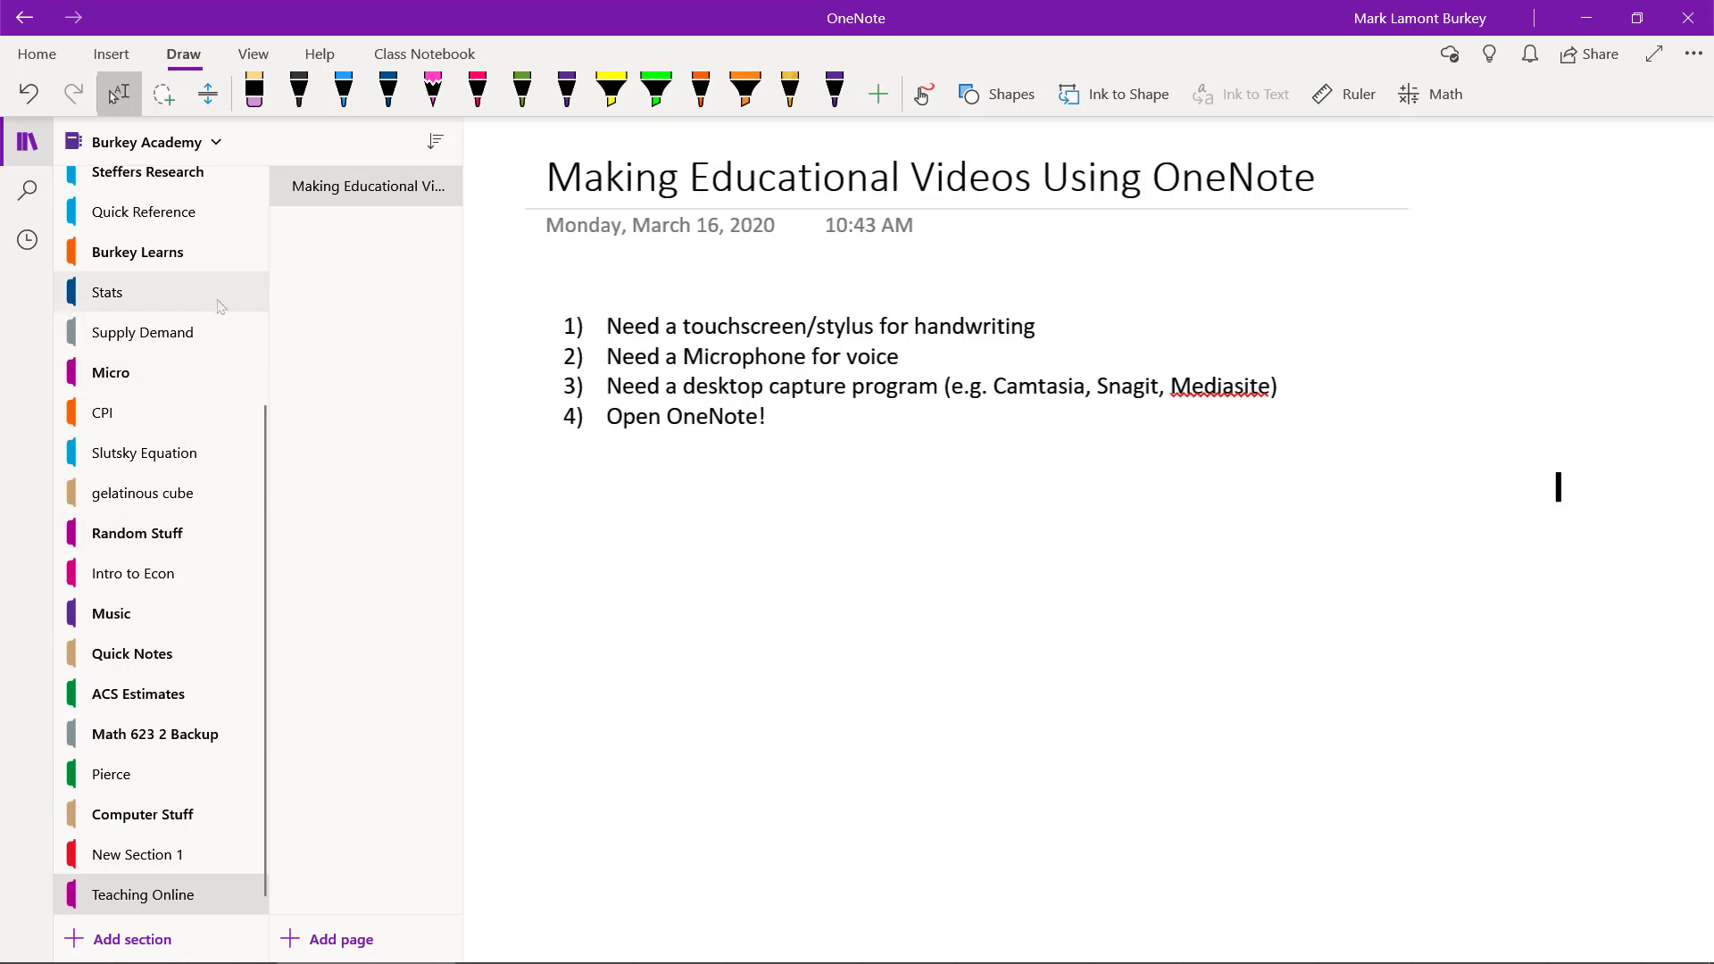
pyautogui.scroll(2, 221, 306)
pyautogui.scroll(1, 221, 306)
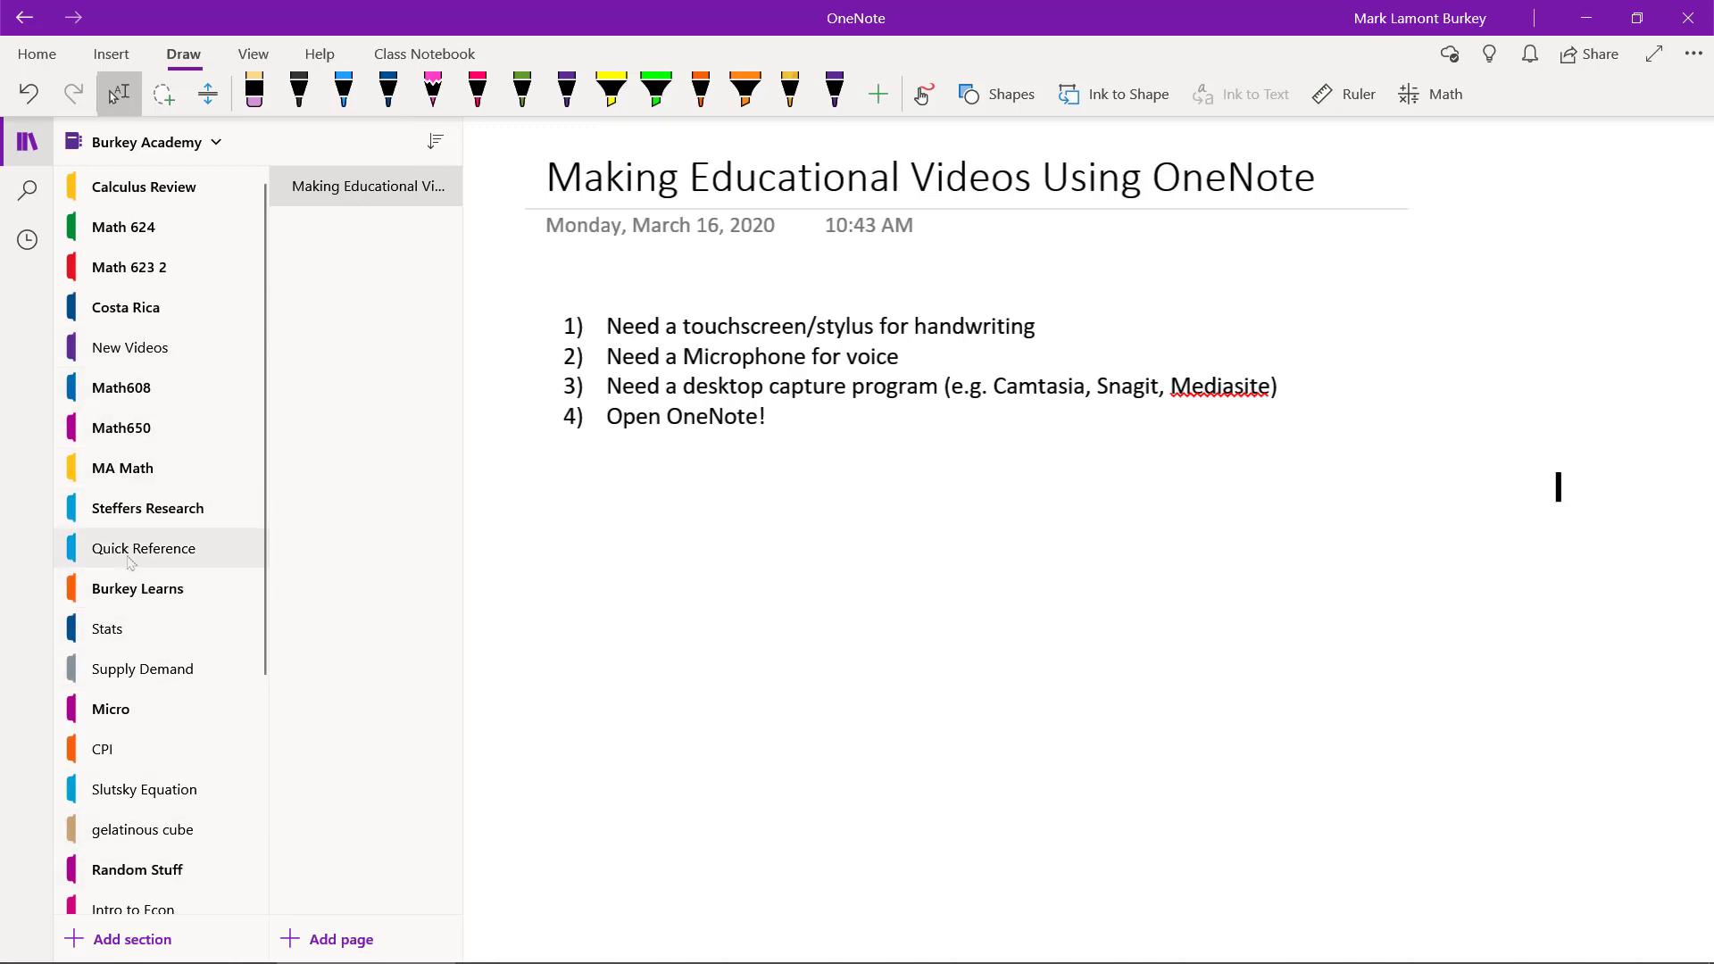
pyautogui.scroll(-2, 135, 649)
pyautogui.scroll(-4, 135, 648)
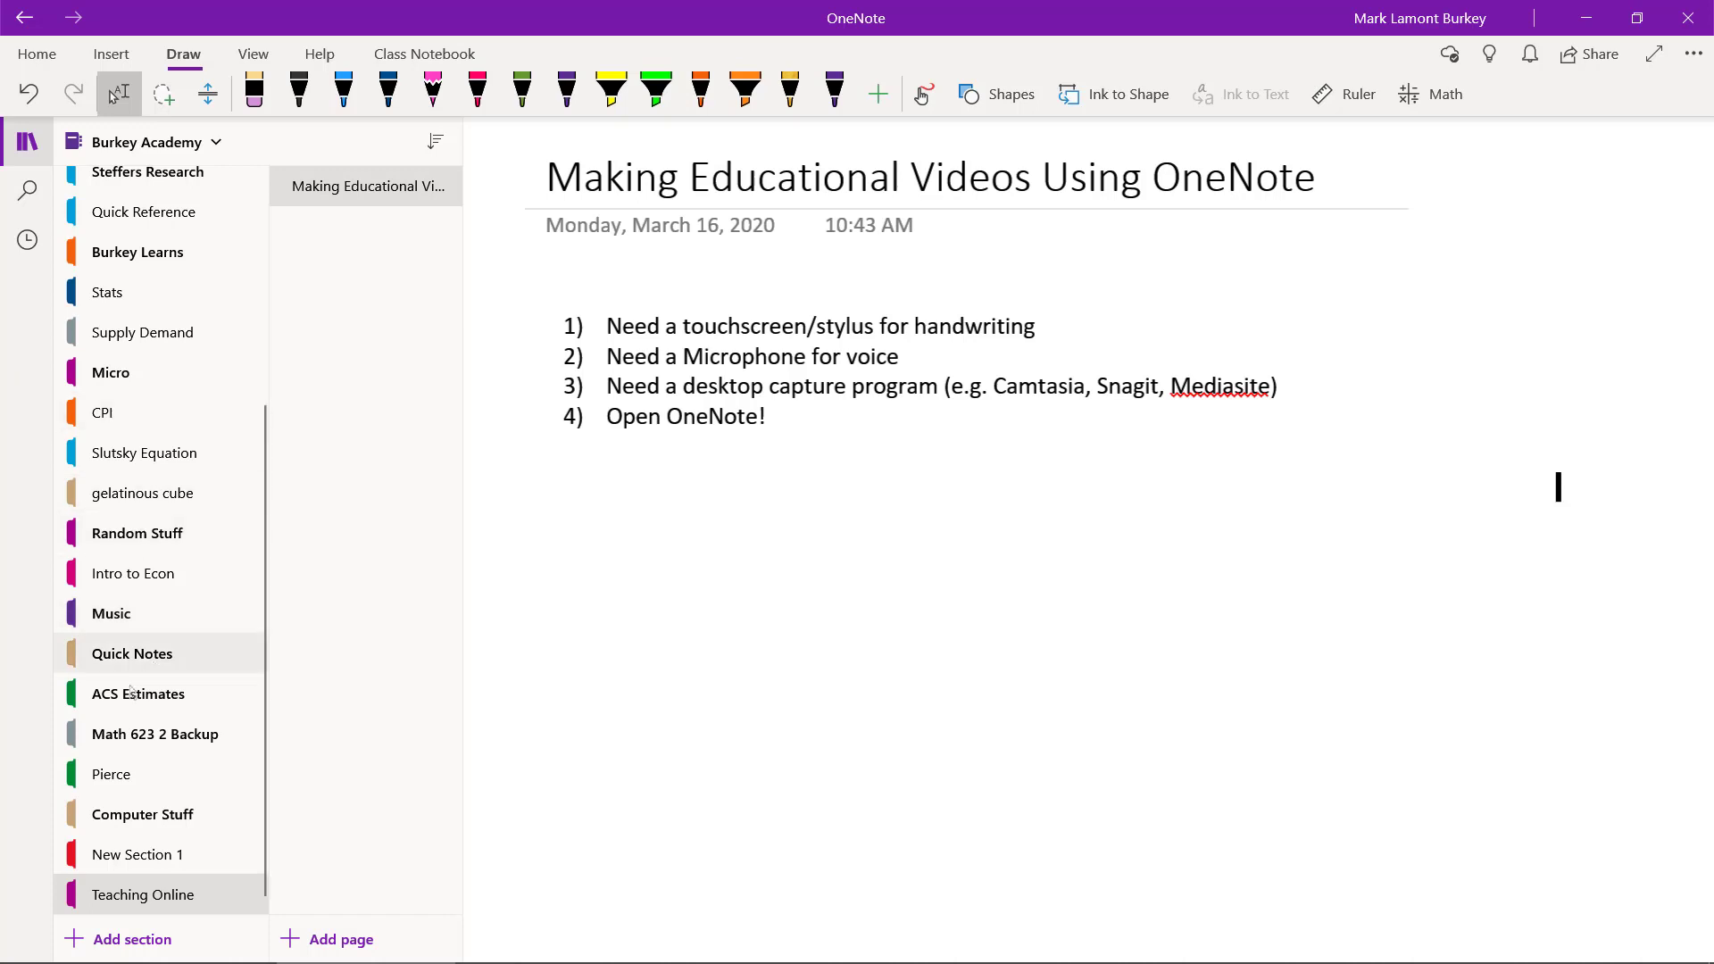
# Create a new notebook section named 'My 101 Class' at the end of the section list
pyautogui.click(103, 940)
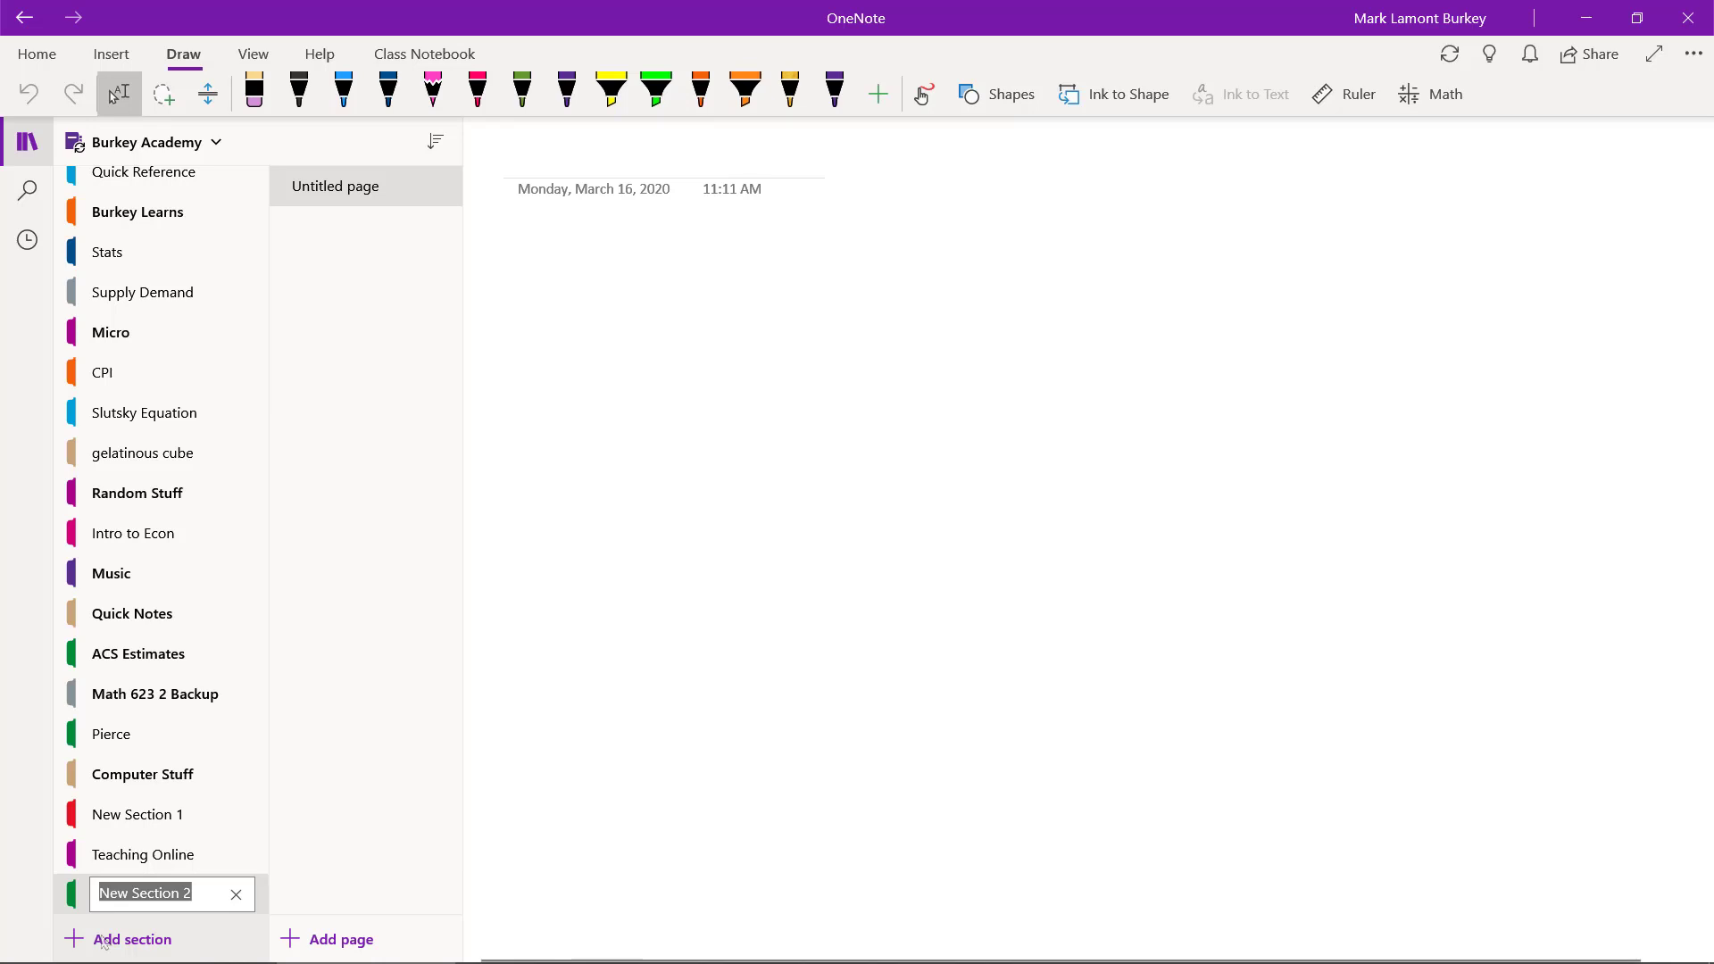
pyautogui.write('My ')
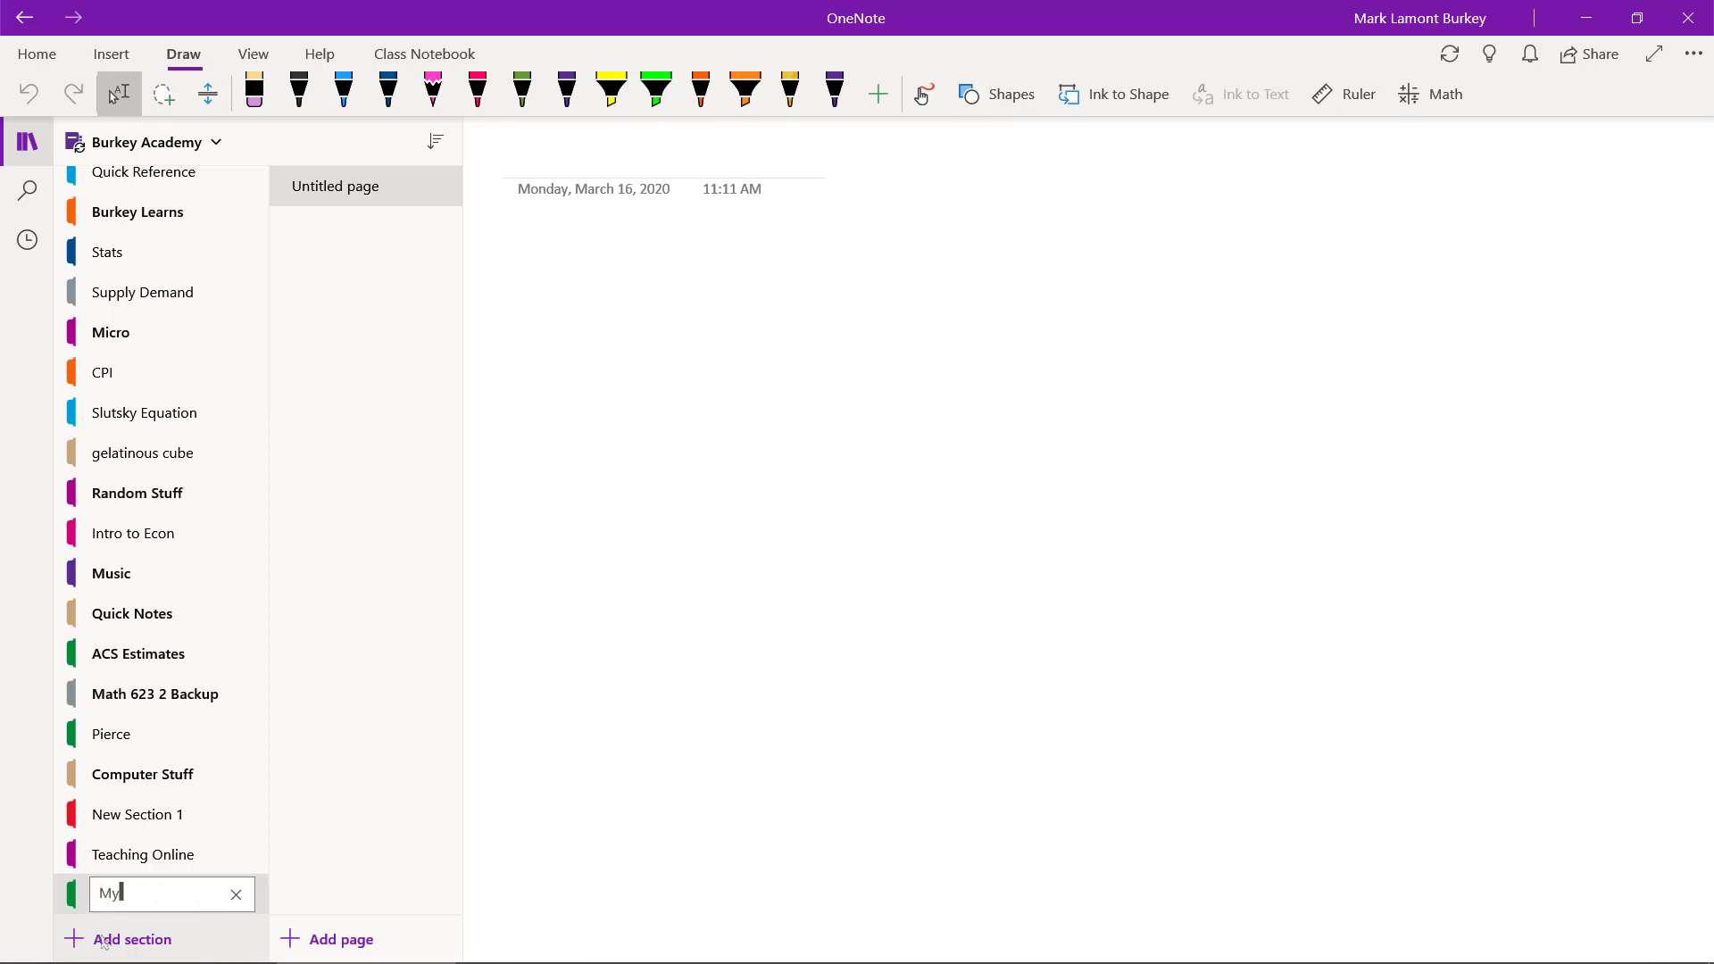
pyautogui.write('101 Class')
pyautogui.press('Return')
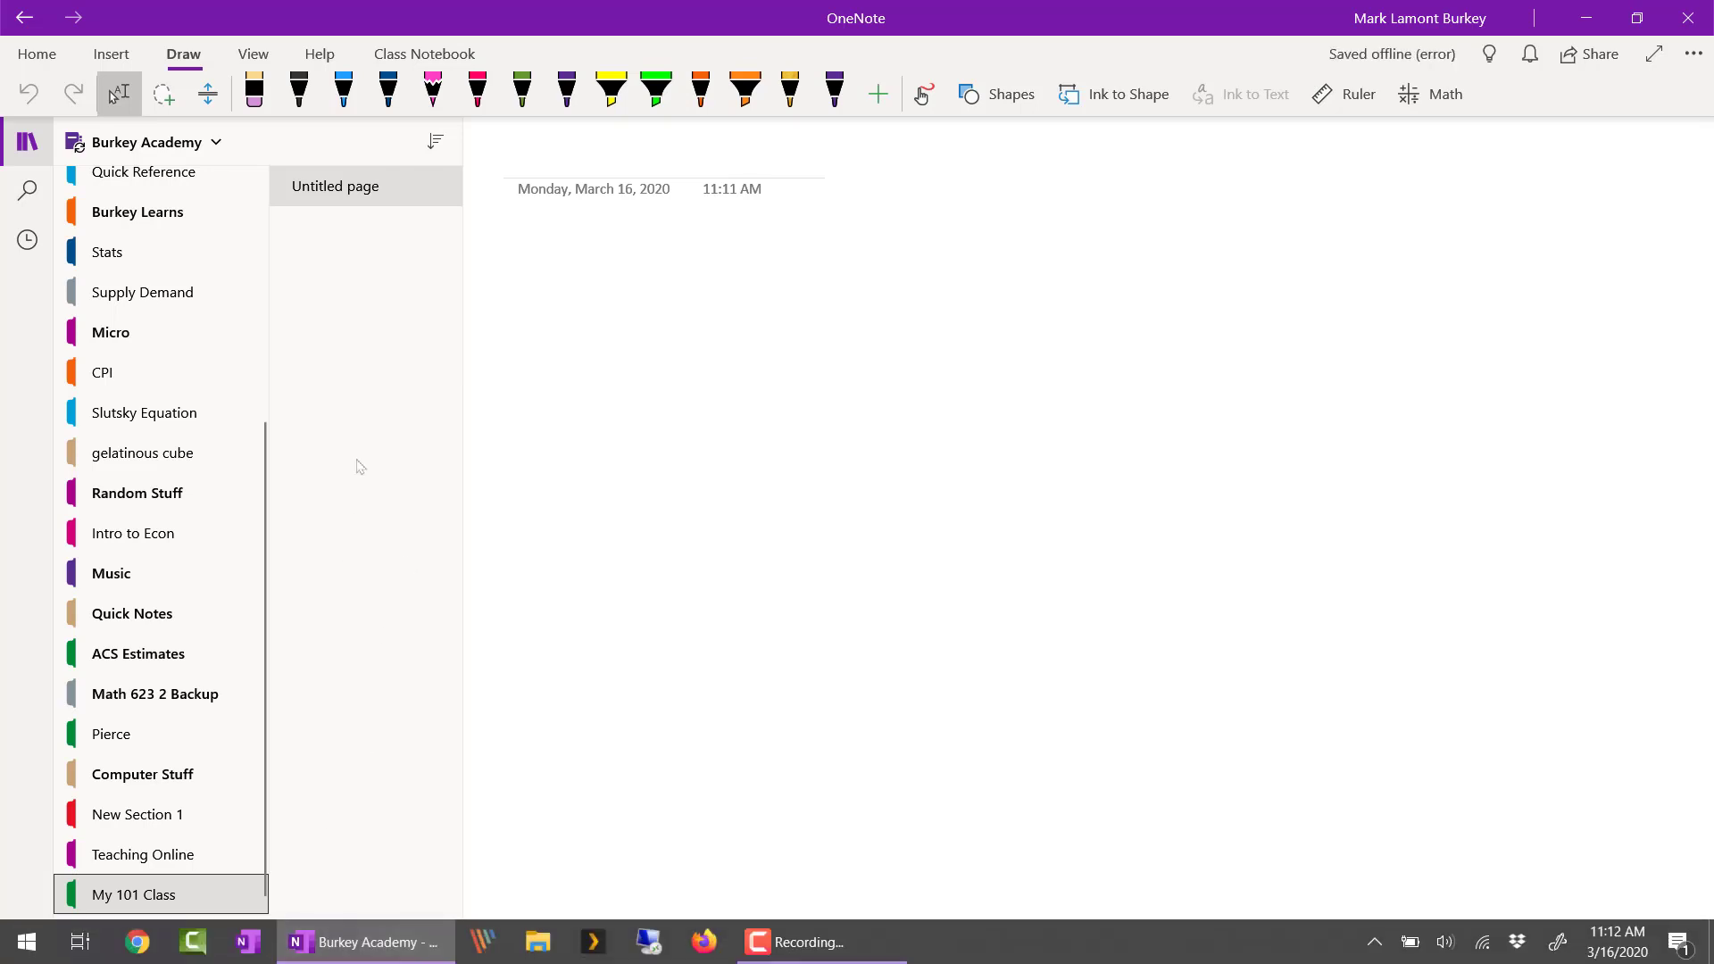
# Give the new section's untitled page the title 'Chapter 4 Lec 1'
pyautogui.click(355, 186)
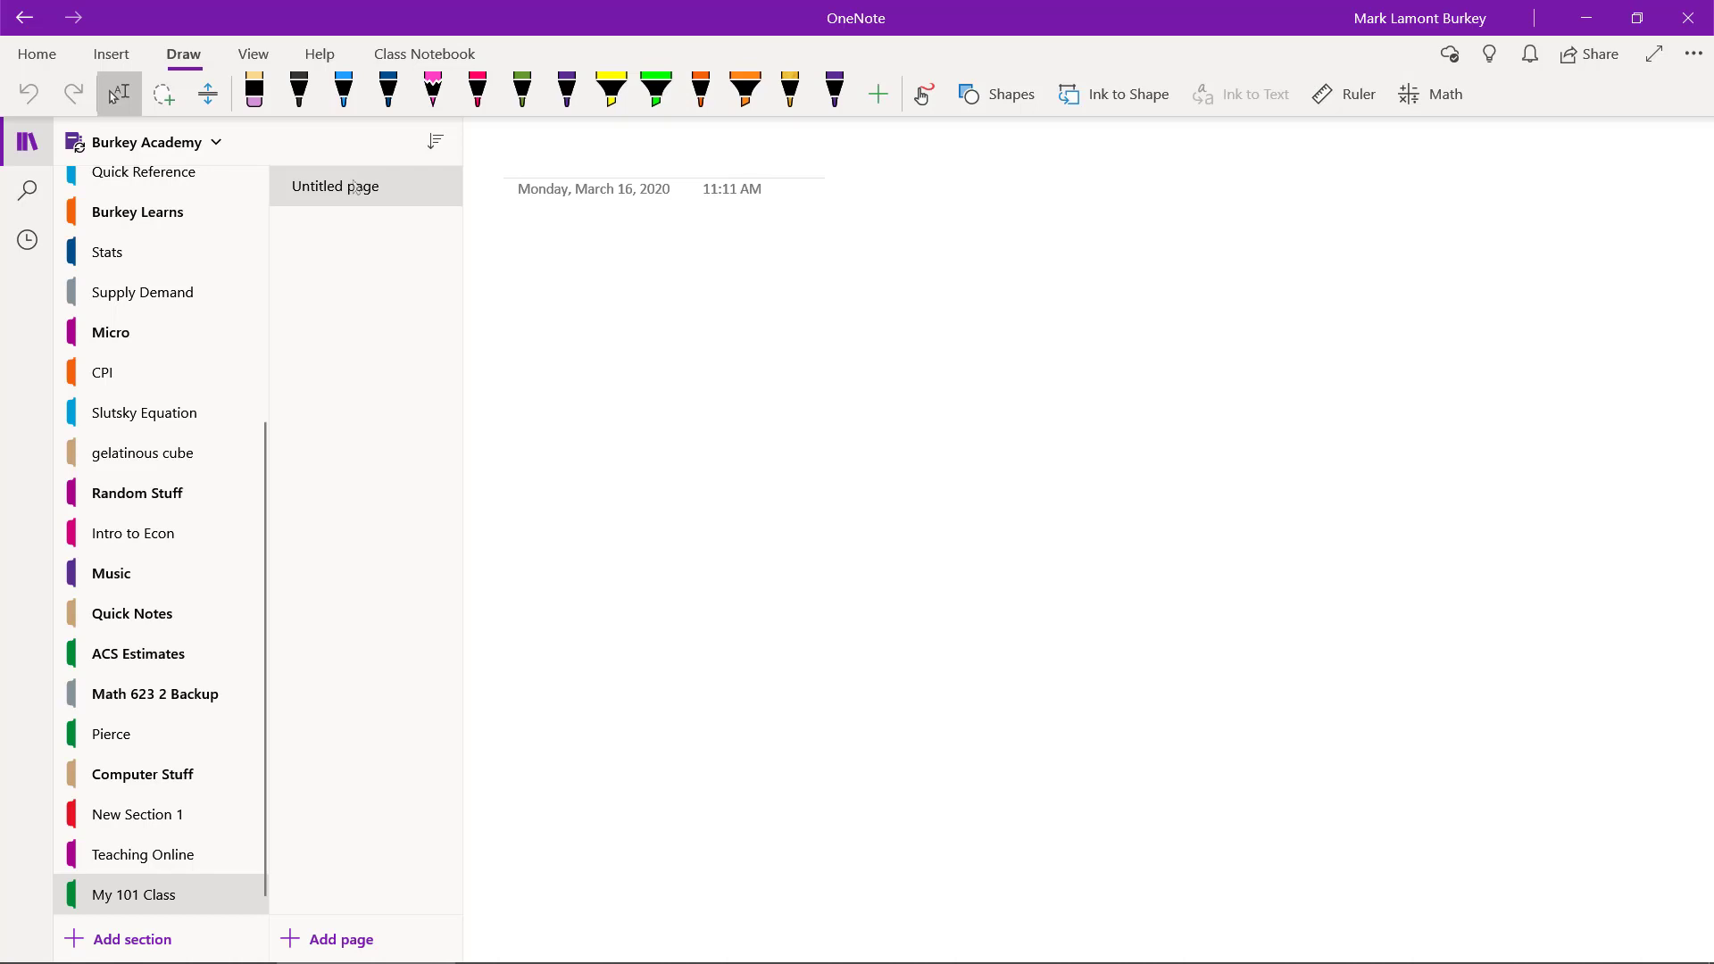
pyautogui.write('Chapter ')
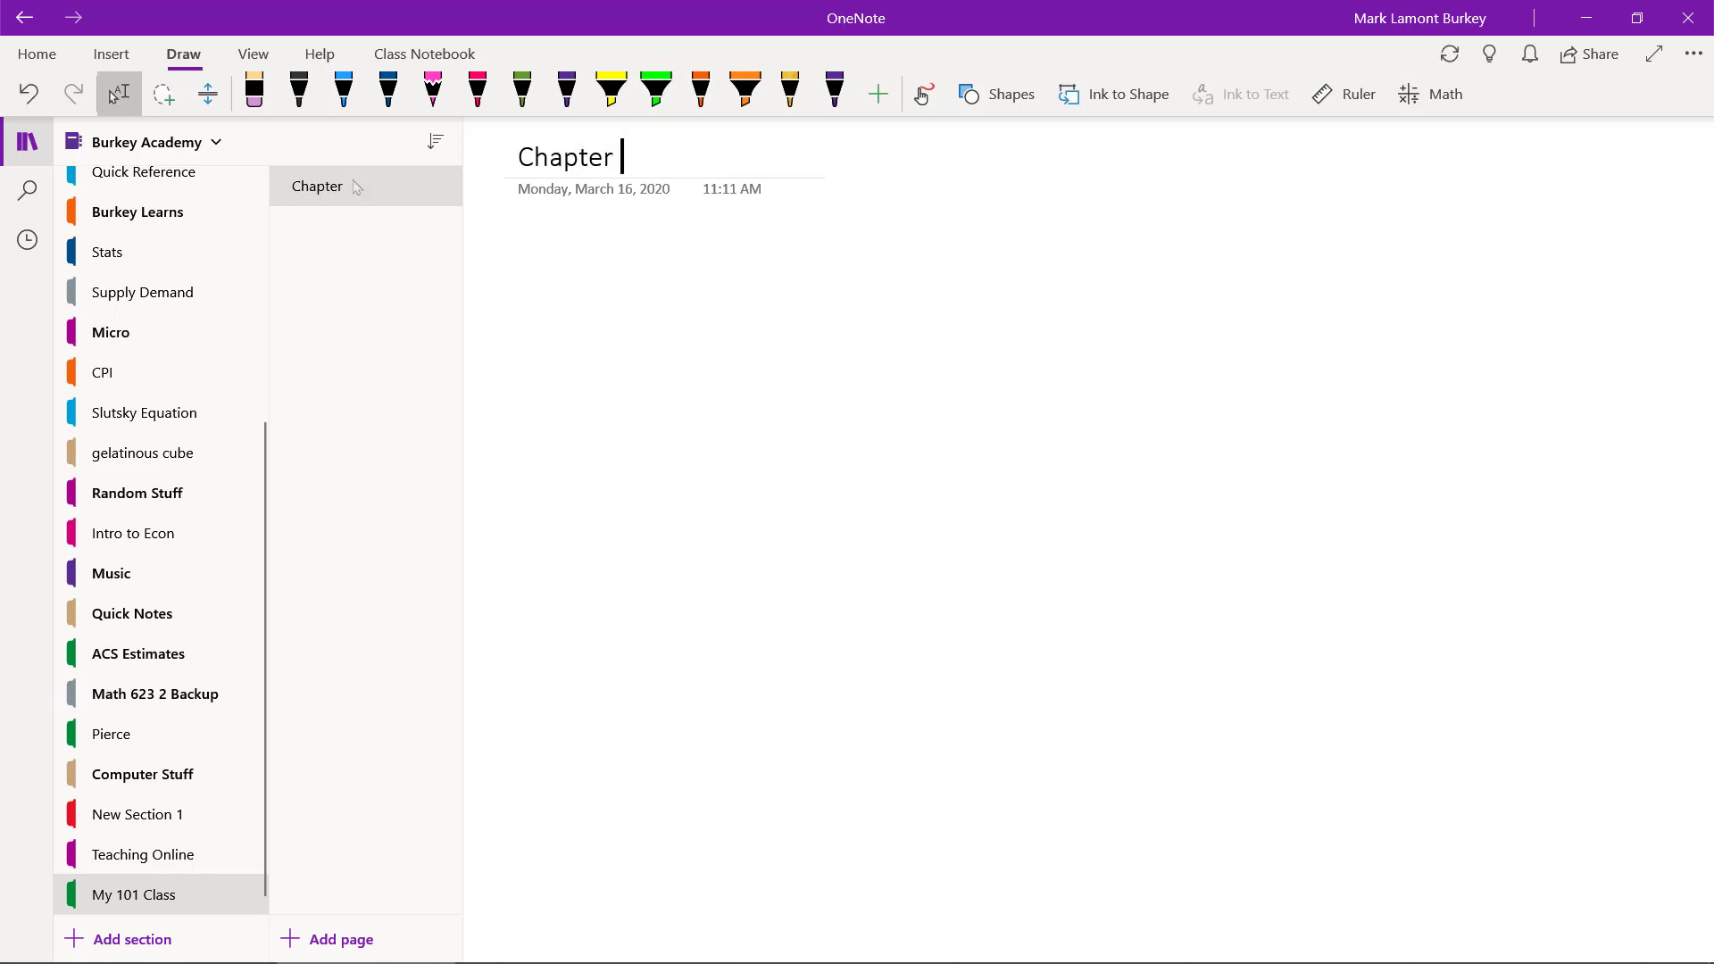
pyautogui.write('4 Lec 1')
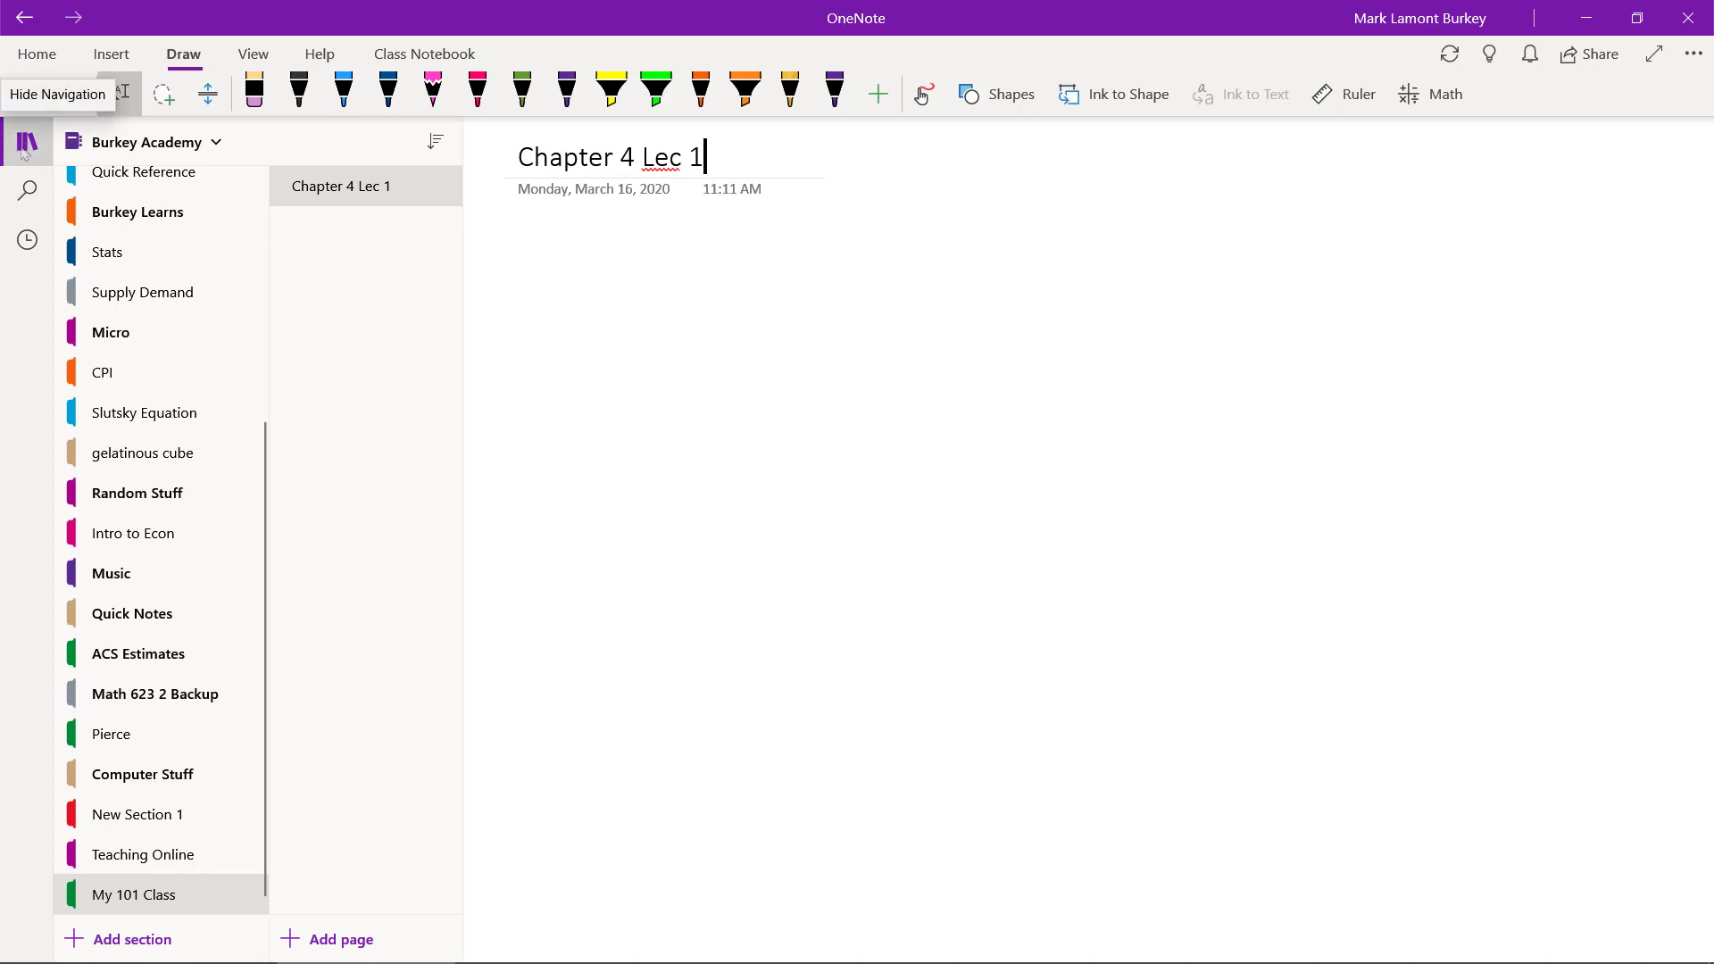
# Hide the section and page lists and handwrite 'Write' in blue ink under the title
pyautogui.click(25, 146)
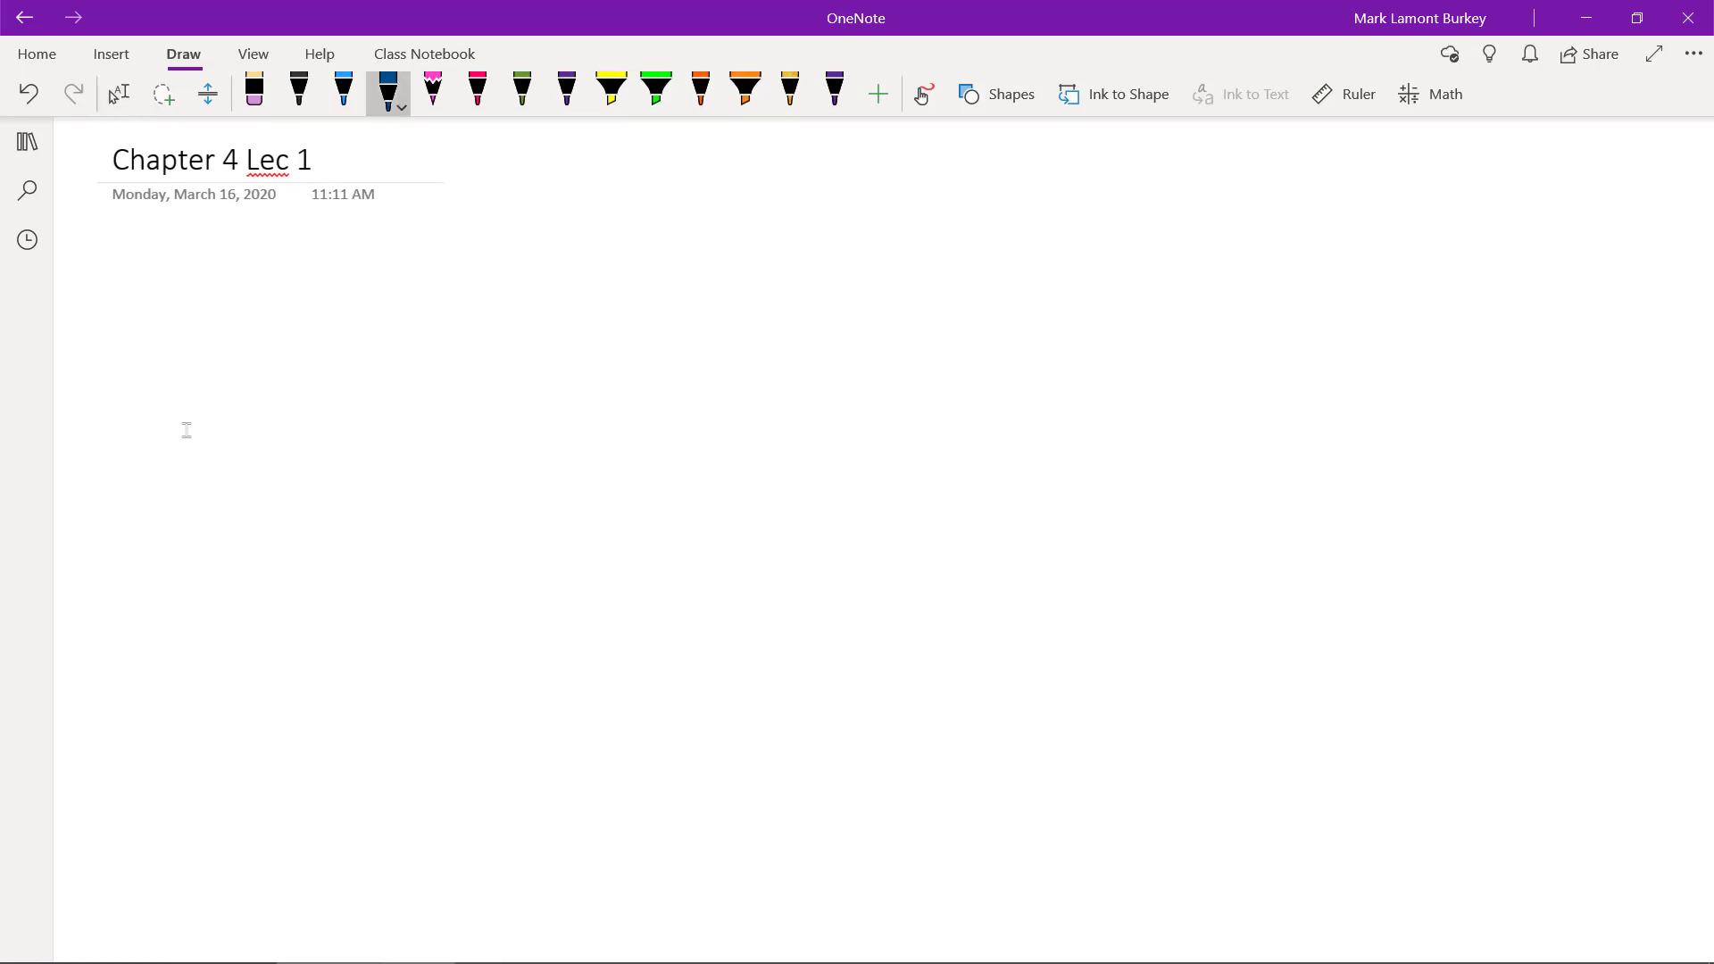
pyautogui.moveTo(194, 264)
pyautogui.mouseDown()
pyautogui.moveTo(213, 308)
pyautogui.moveTo(237, 268)
pyautogui.moveTo(279, 305)
pyautogui.mouseUp()
pyautogui.click(276, 255)
pyautogui.moveTo(295, 235); pyautogui.dragTo(297, 308)
pyautogui.moveTo(282, 259)
pyautogui.mouseDown()
pyautogui.moveTo(313, 254)
pyautogui.moveTo(344, 305)
pyautogui.mouseUp()
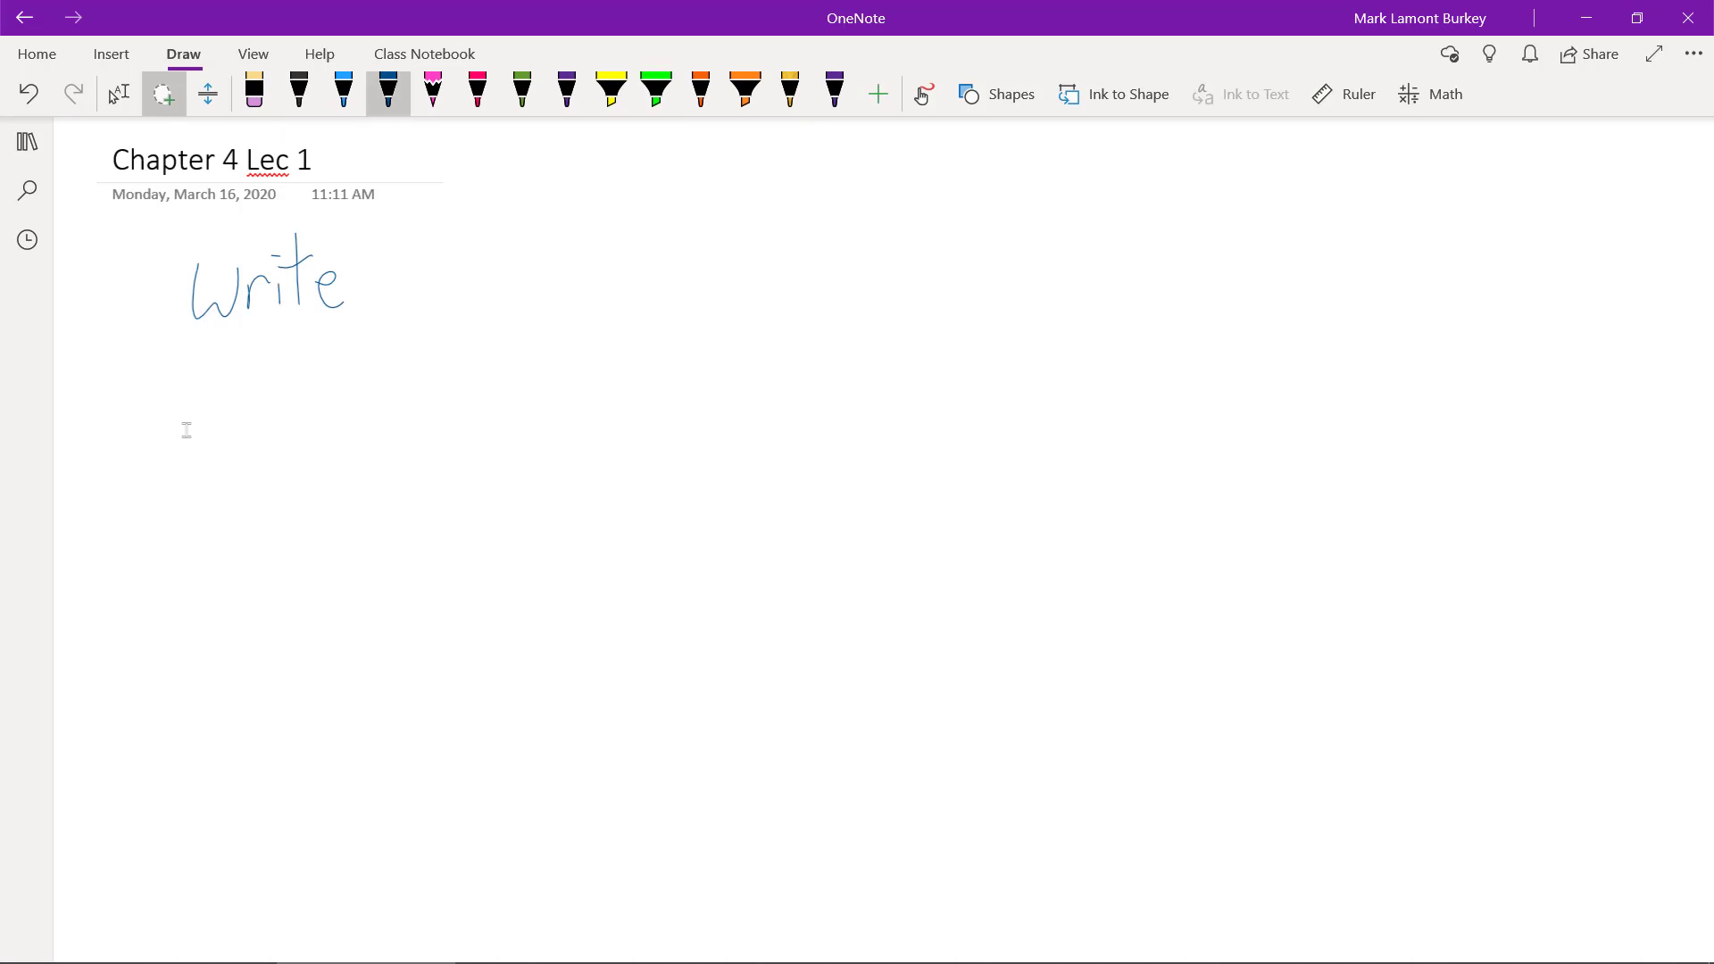
pyautogui.click(388, 89)
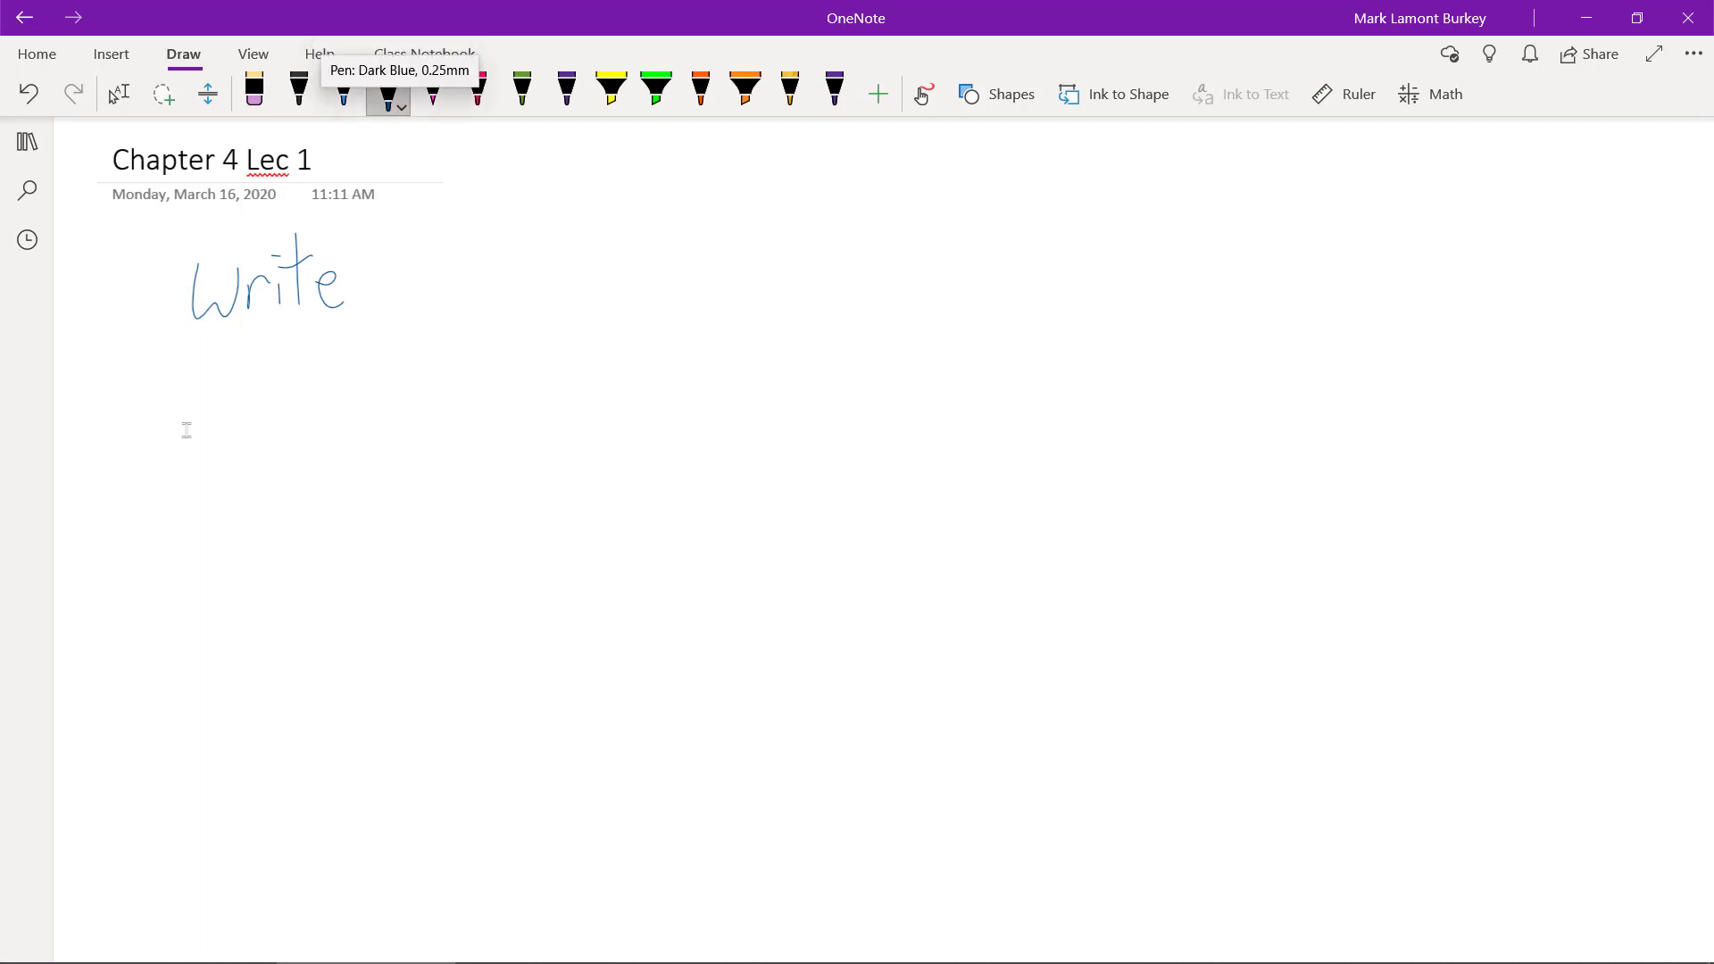
# Make the dark-blue pen one size thicker
pyautogui.click(388, 90)
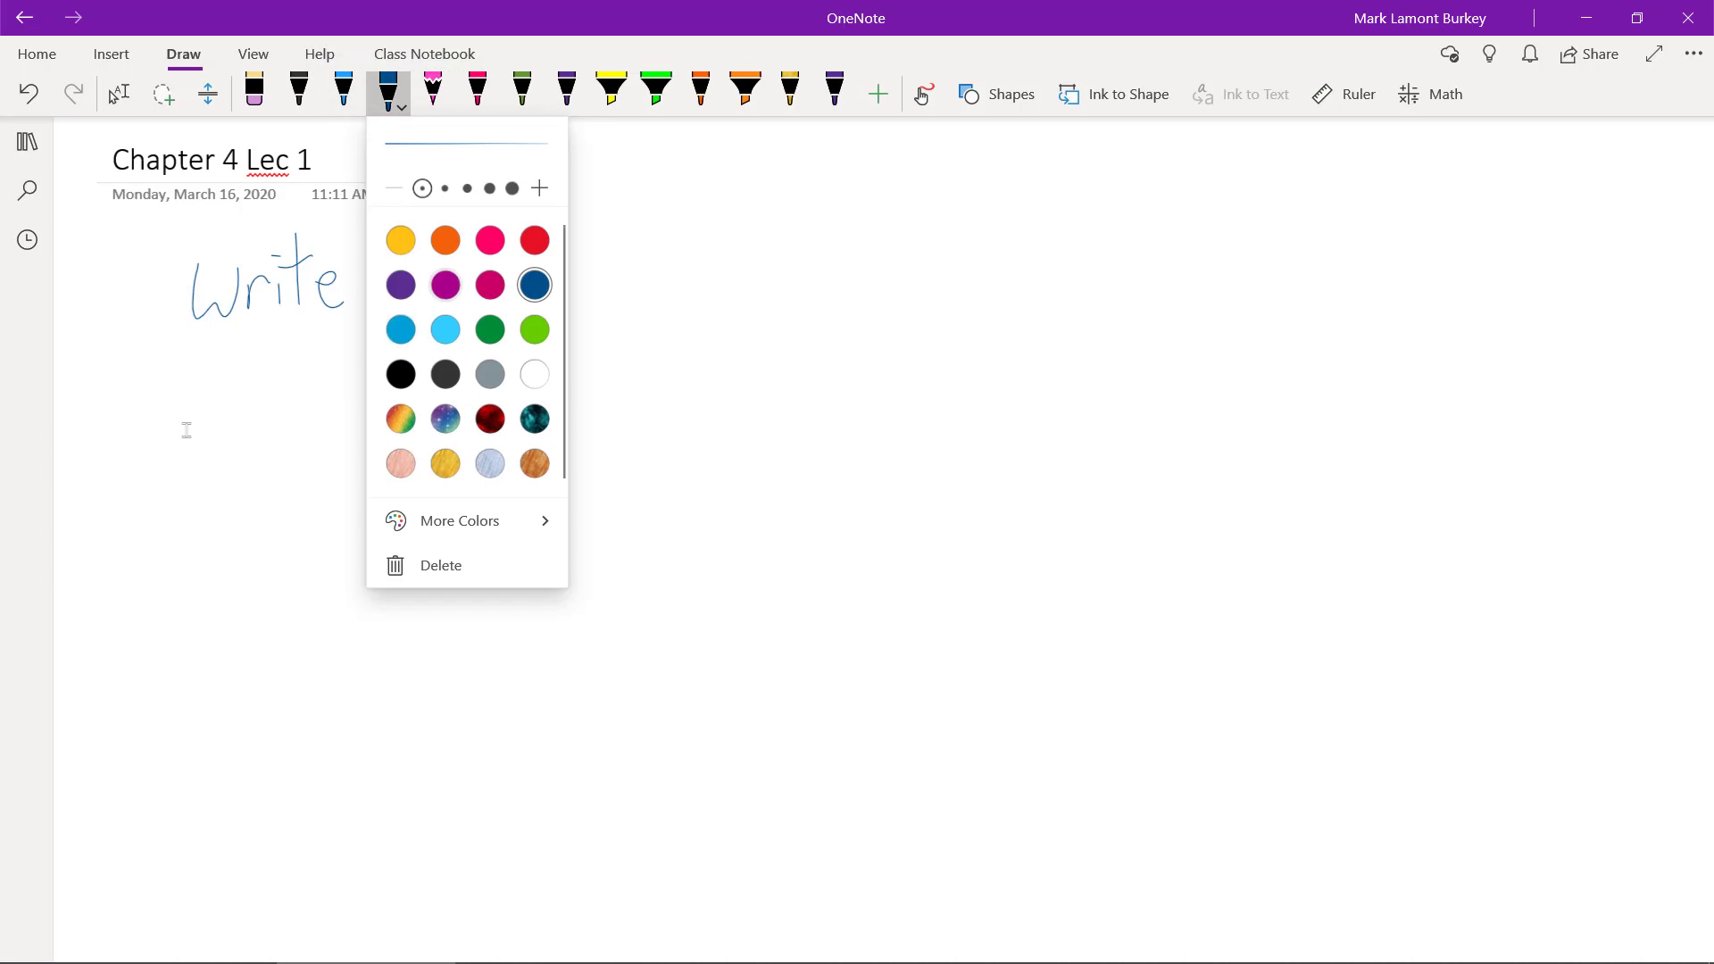
pyautogui.press('Right')
pyautogui.press('Right')
pyautogui.press('Escape')
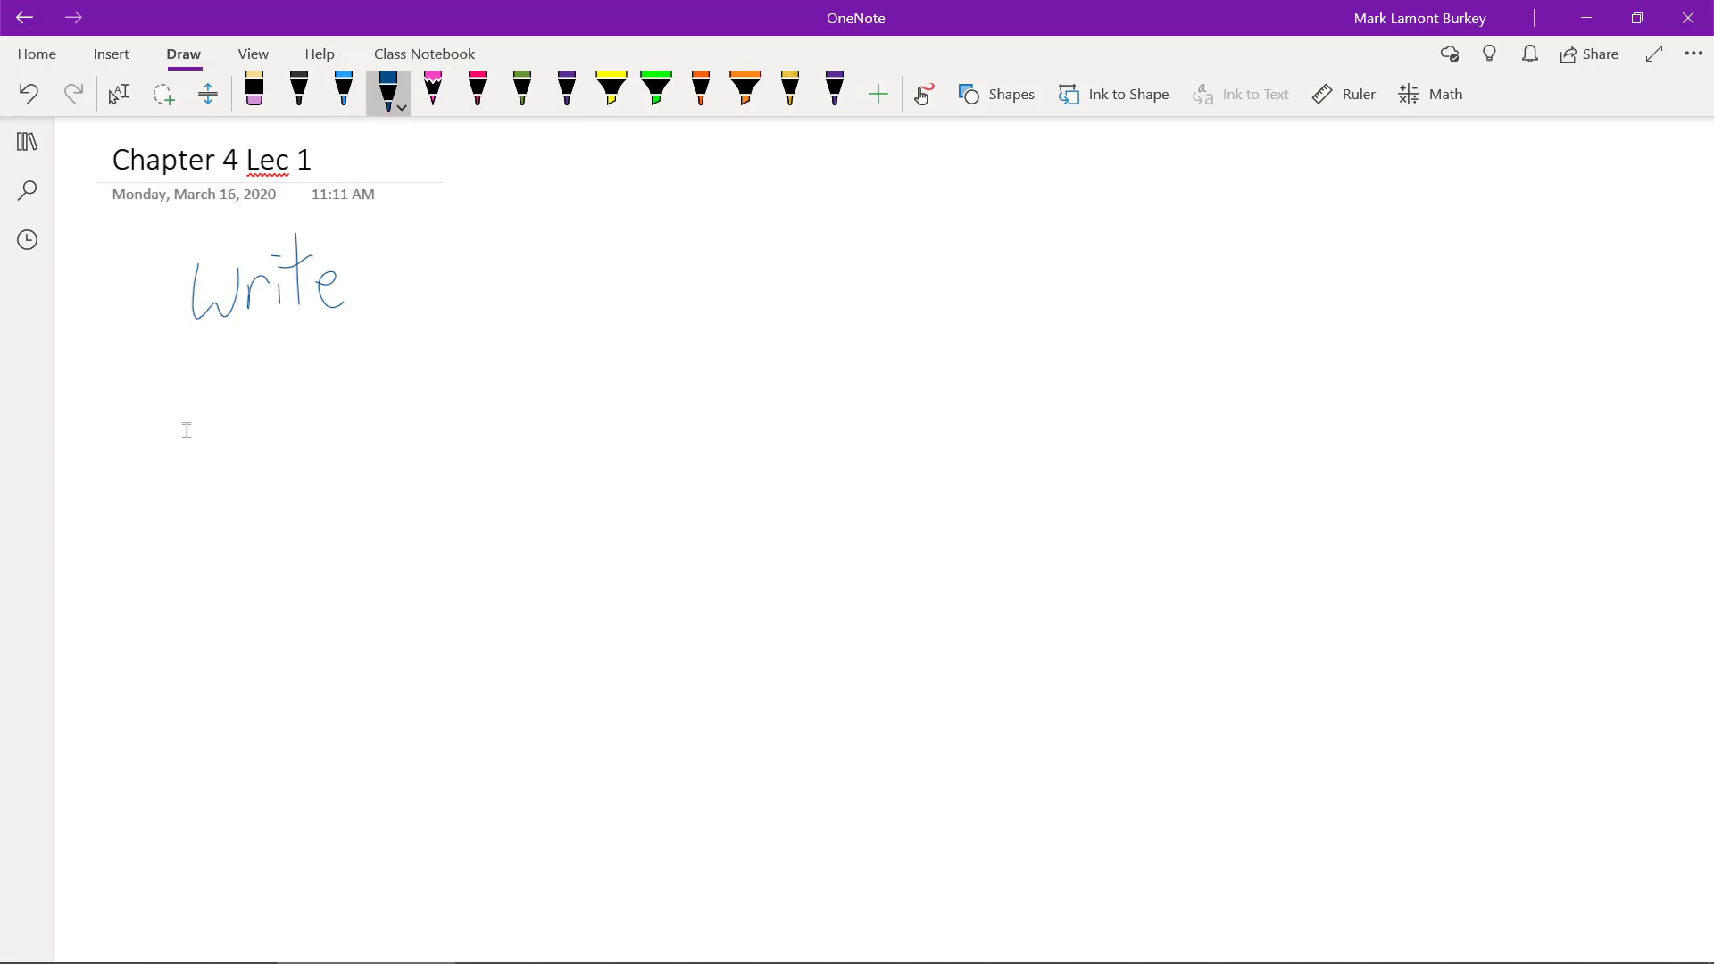
# Handwrite 'Some text' in thicker dark-blue ink right after 'Write'
pyautogui.moveTo(408, 264)
pyautogui.mouseDown()
pyautogui.moveTo(364, 303)
pyautogui.moveTo(426, 280)
pyautogui.mouseUp()
pyautogui.moveTo(447, 308); pyautogui.dragTo(564, 317)
pyautogui.click(496, 292)
pyautogui.moveTo(541, 282)
pyautogui.mouseDown()
pyautogui.moveTo(580, 275)
pyautogui.moveTo(603, 310)
pyautogui.moveTo(641, 317)
pyautogui.mouseUp()
pyautogui.click(616, 288)
pyautogui.moveTo(641, 276)
pyautogui.mouseDown()
pyautogui.moveTo(612, 318)
pyautogui.moveTo(663, 326)
pyautogui.mouseUp()
pyautogui.moveTo(647, 306); pyautogui.dragTo(691, 290)
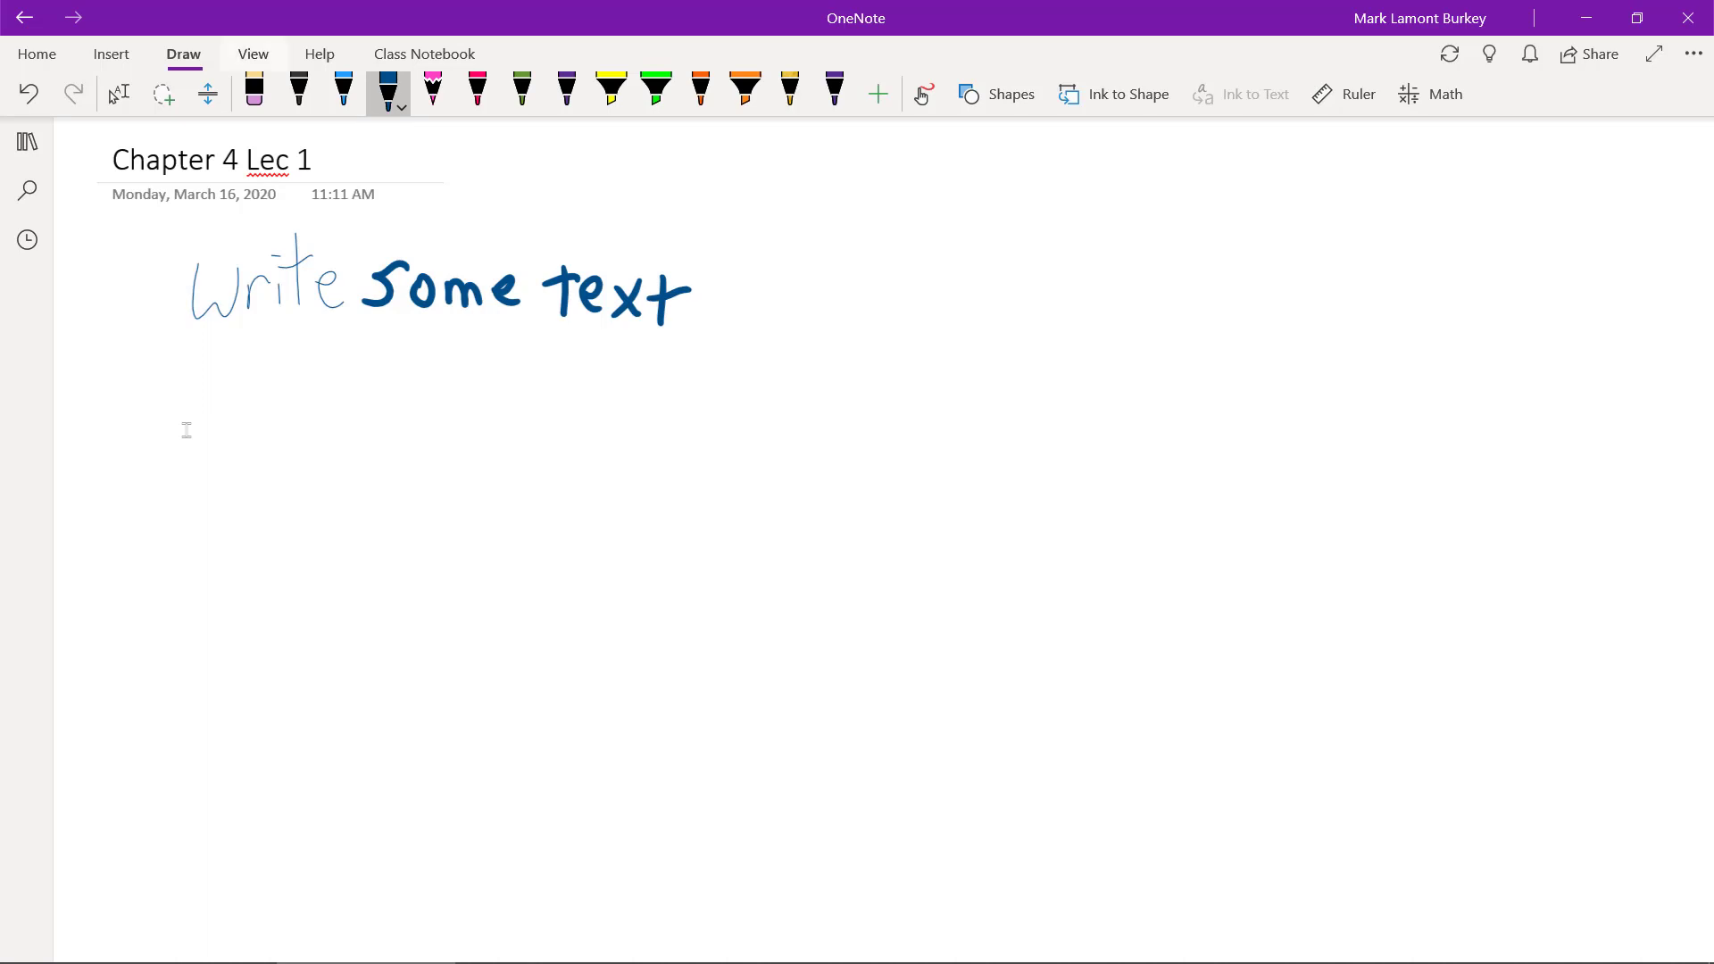
# Apply wide ruled lines to the page
pyautogui.hotkey('alt', 'w')
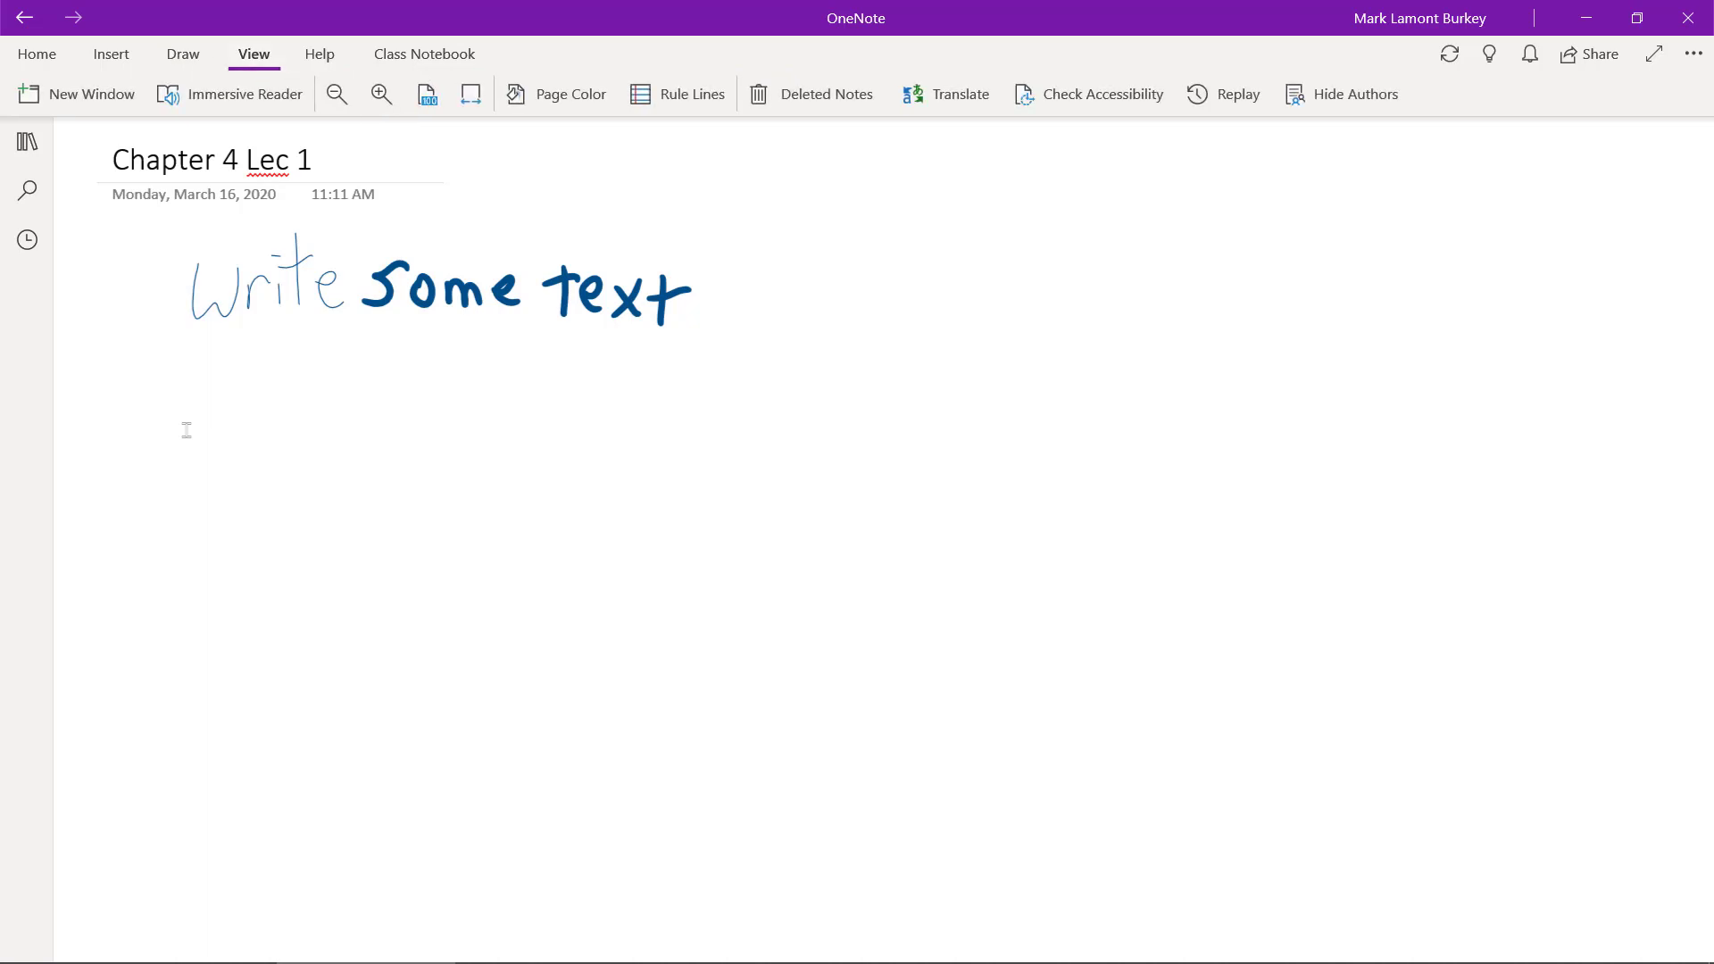
pyautogui.press('r')
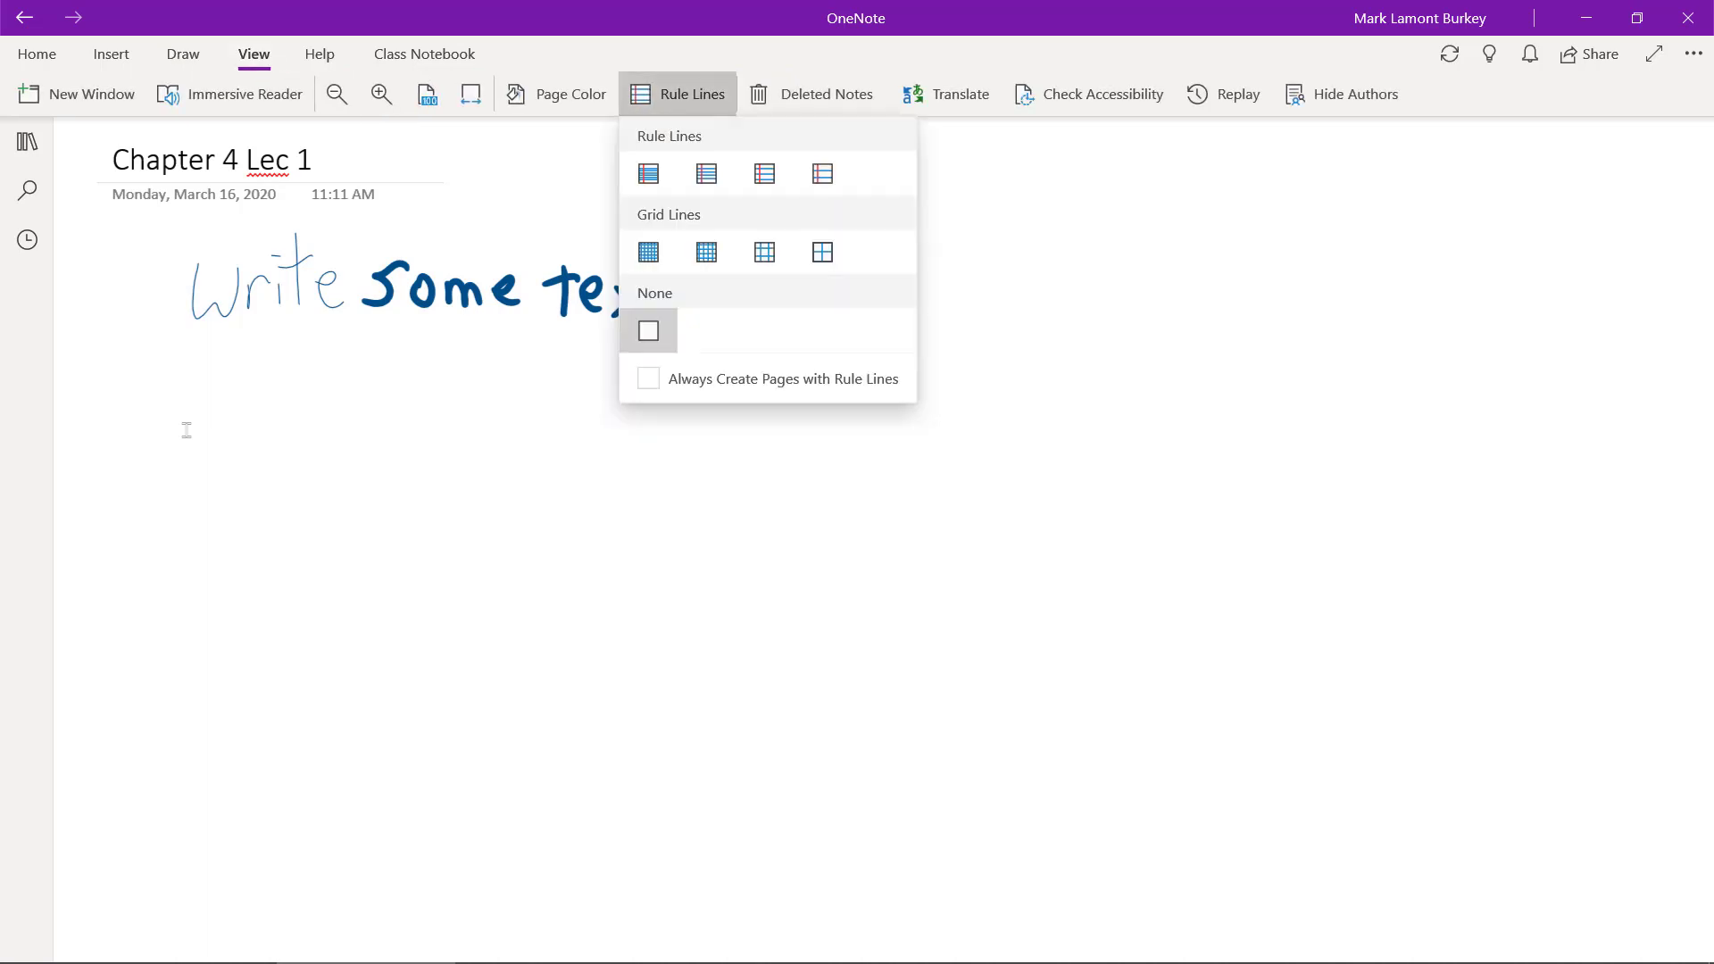
pyautogui.press('Right')
pyautogui.press('Right')
pyautogui.press('Return')
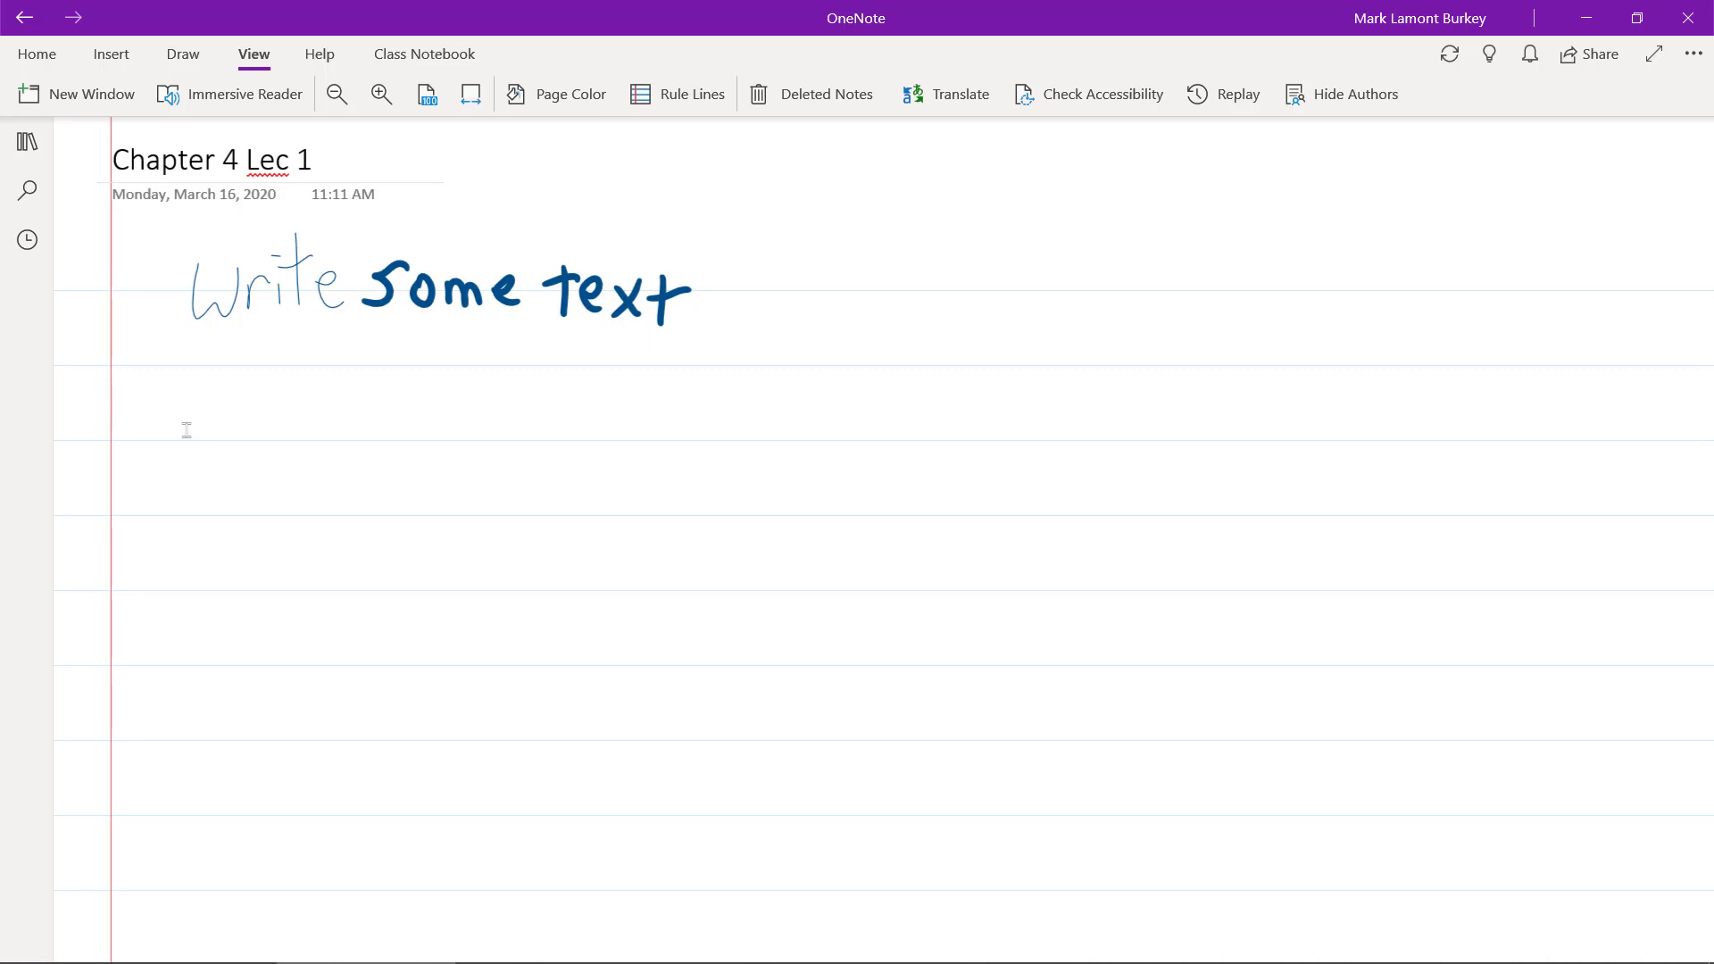
# Handwrite 'Some more text' on the next ruled line
pyautogui.moveTo(216, 382)
pyautogui.mouseDown()
pyautogui.moveTo(166, 437)
pyautogui.moveTo(230, 413)
pyautogui.mouseUp()
pyautogui.moveTo(254, 442)
pyautogui.mouseDown()
pyautogui.moveTo(262, 418)
pyautogui.moveTo(293, 443)
pyautogui.moveTo(406, 440)
pyautogui.moveTo(464, 416)
pyautogui.mouseUp()
pyautogui.click(310, 428)
pyautogui.moveTo(466, 426); pyautogui.dragTo(536, 444)
pyautogui.moveTo(516, 413)
pyautogui.mouseDown()
pyautogui.moveTo(551, 407)
pyautogui.moveTo(590, 439)
pyautogui.mouseUp()
pyautogui.moveTo(595, 412); pyautogui.dragTo(618, 441)
pyautogui.moveTo(617, 413); pyautogui.dragTo(595, 441)
pyautogui.moveTo(639, 393); pyautogui.dragTo(641, 449)
pyautogui.moveTo(622, 416); pyautogui.dragTo(657, 411)
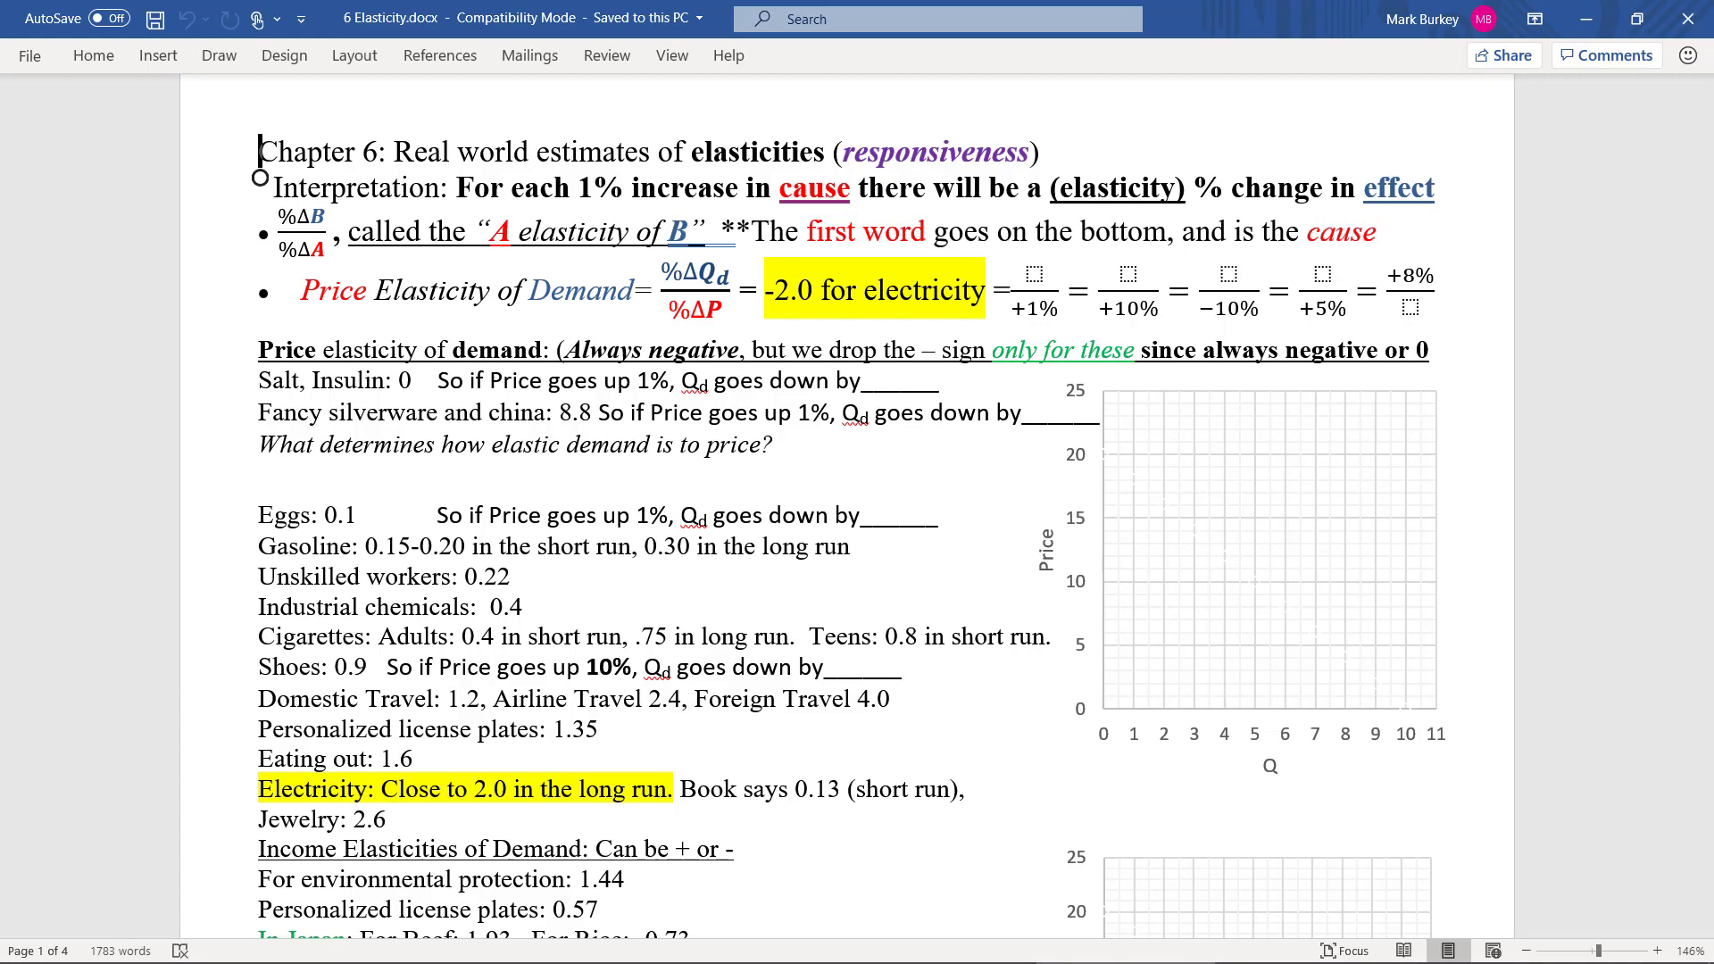
pyautogui.scroll(6, 260, 178)
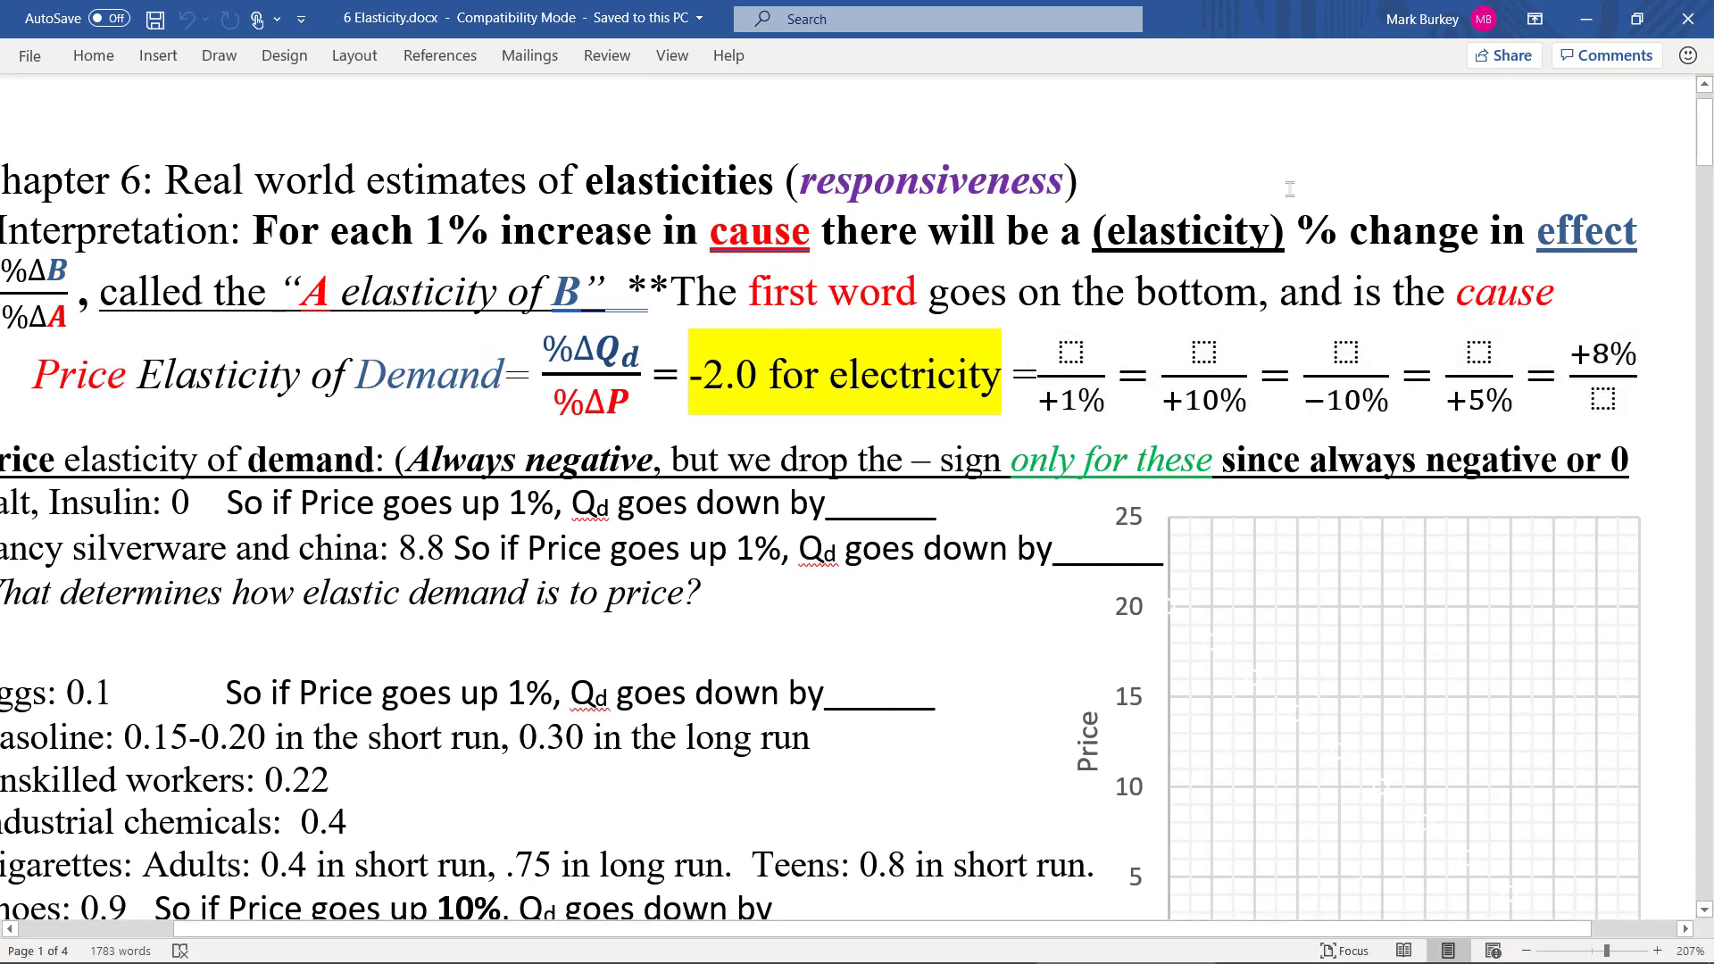
pyautogui.scroll(-5, 1256, 241)
pyautogui.scroll(4, 1255, 241)
pyautogui.scroll(1, 1094, 531)
pyautogui.scroll(-9, 1191, 498)
pyautogui.scroll(9, 1189, 502)
pyautogui.scroll(-4, 1190, 500)
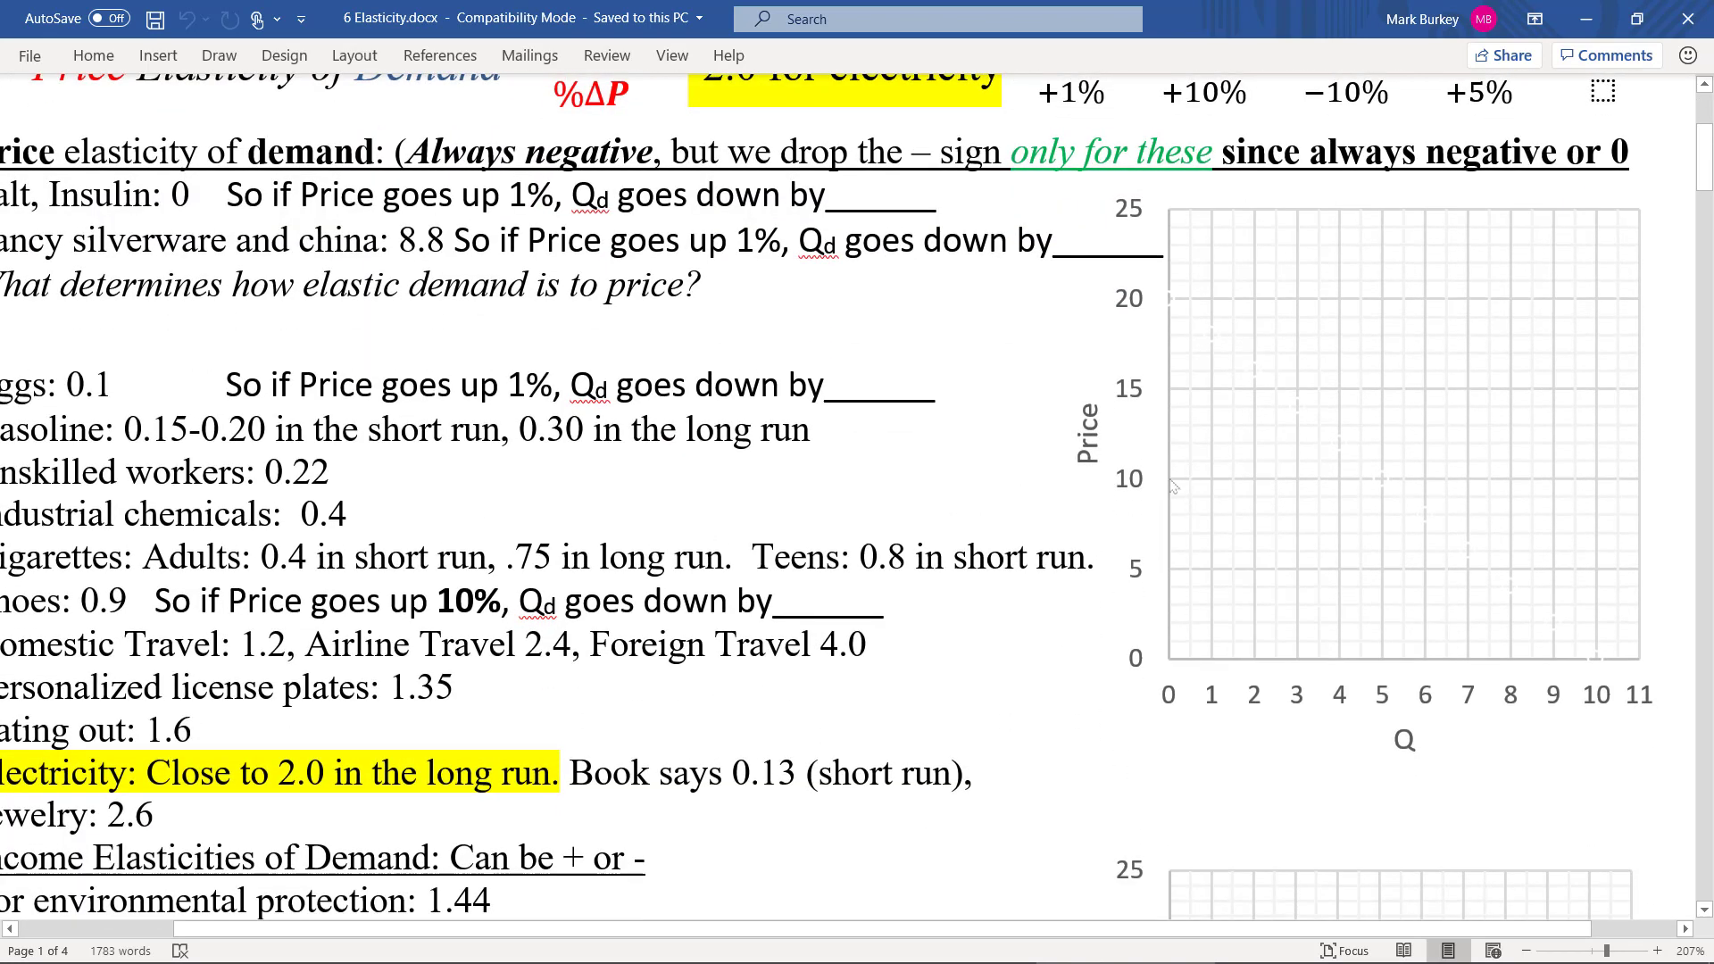
pyautogui.scroll(-10, 964, 455)
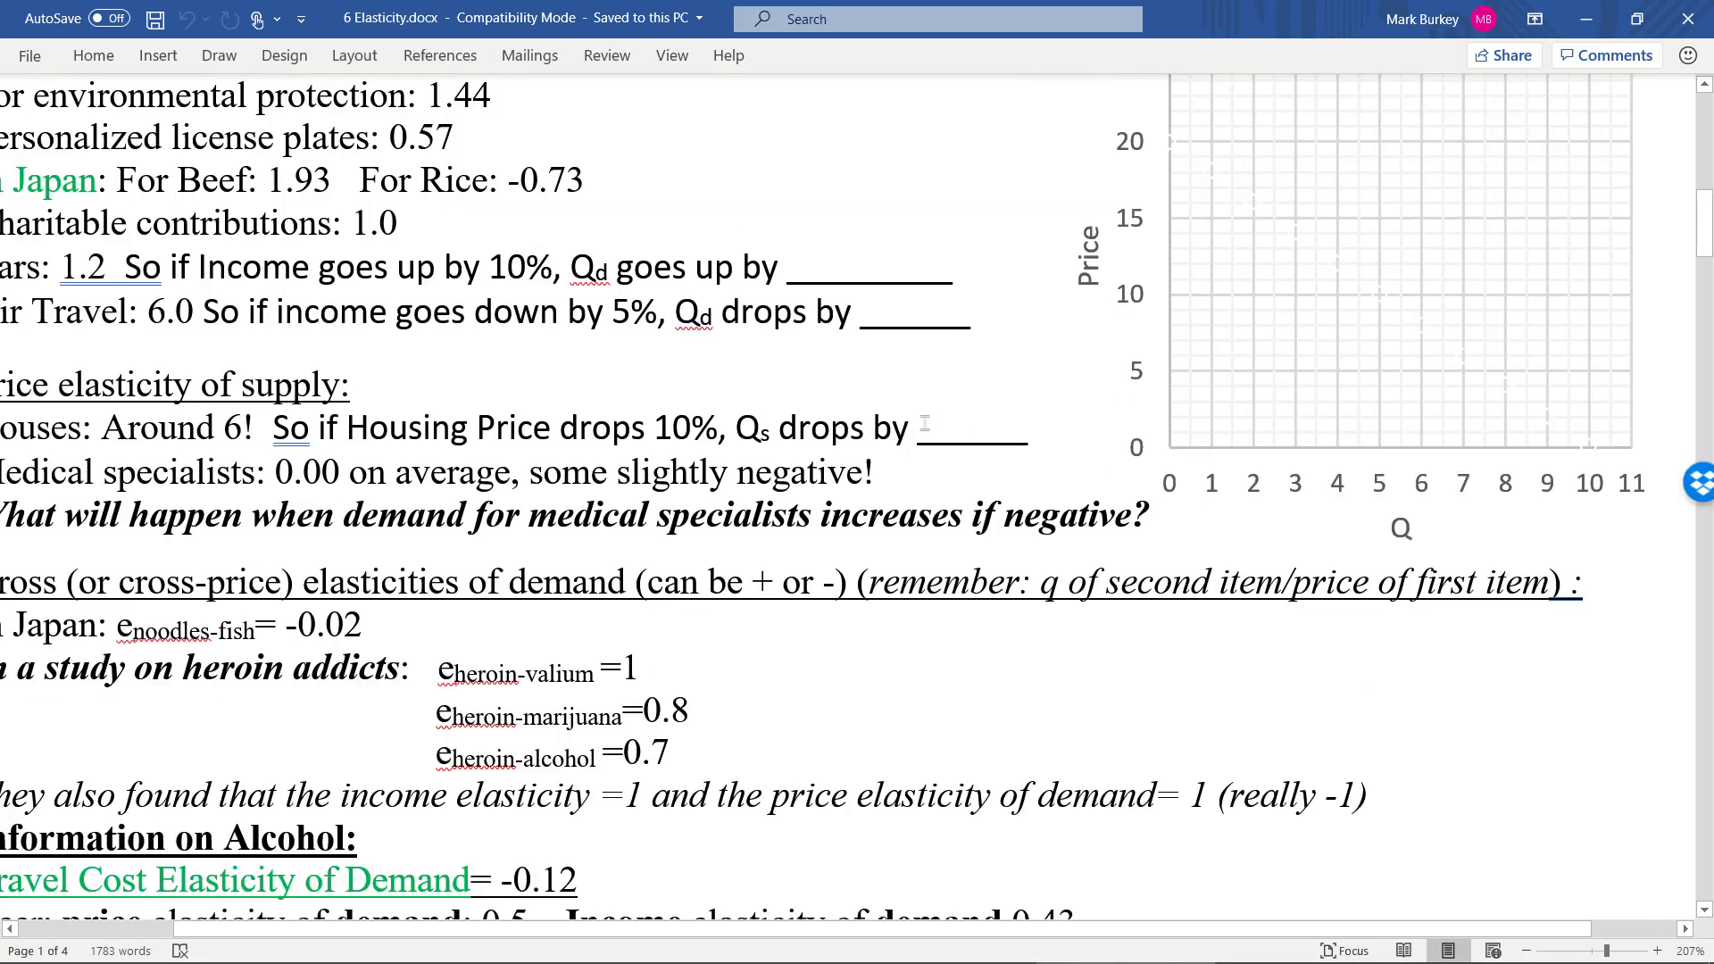
pyautogui.scroll(-3, 904, 377)
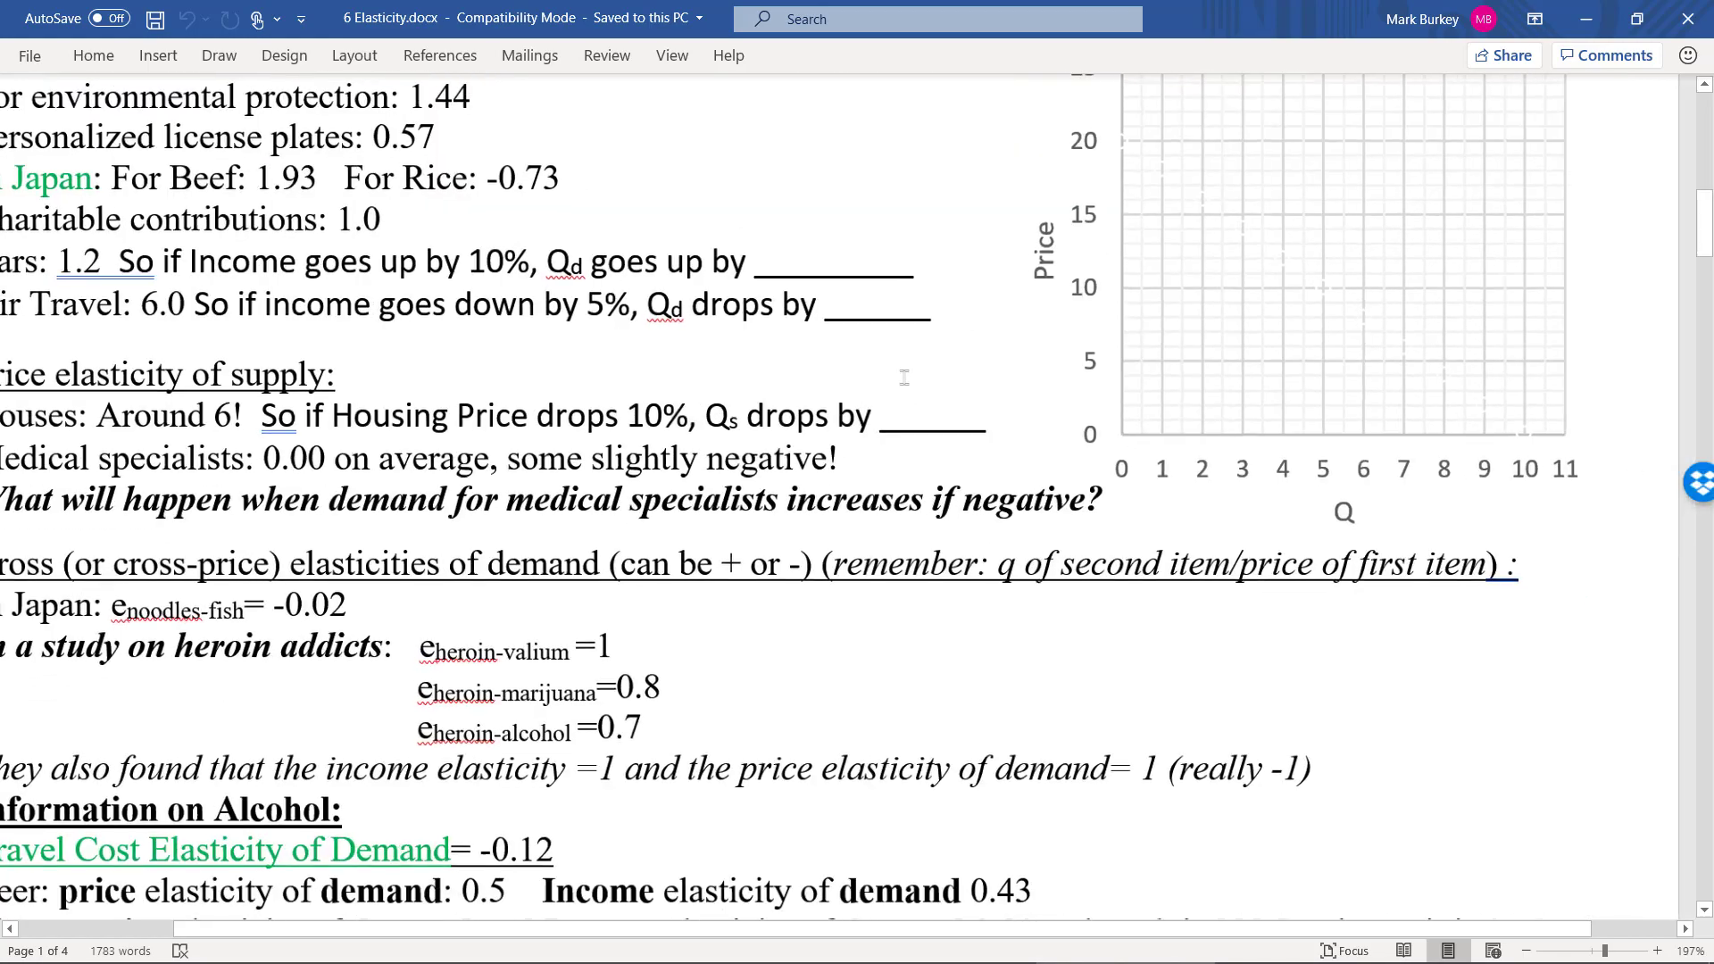
pyautogui.scroll(10, 897, 420)
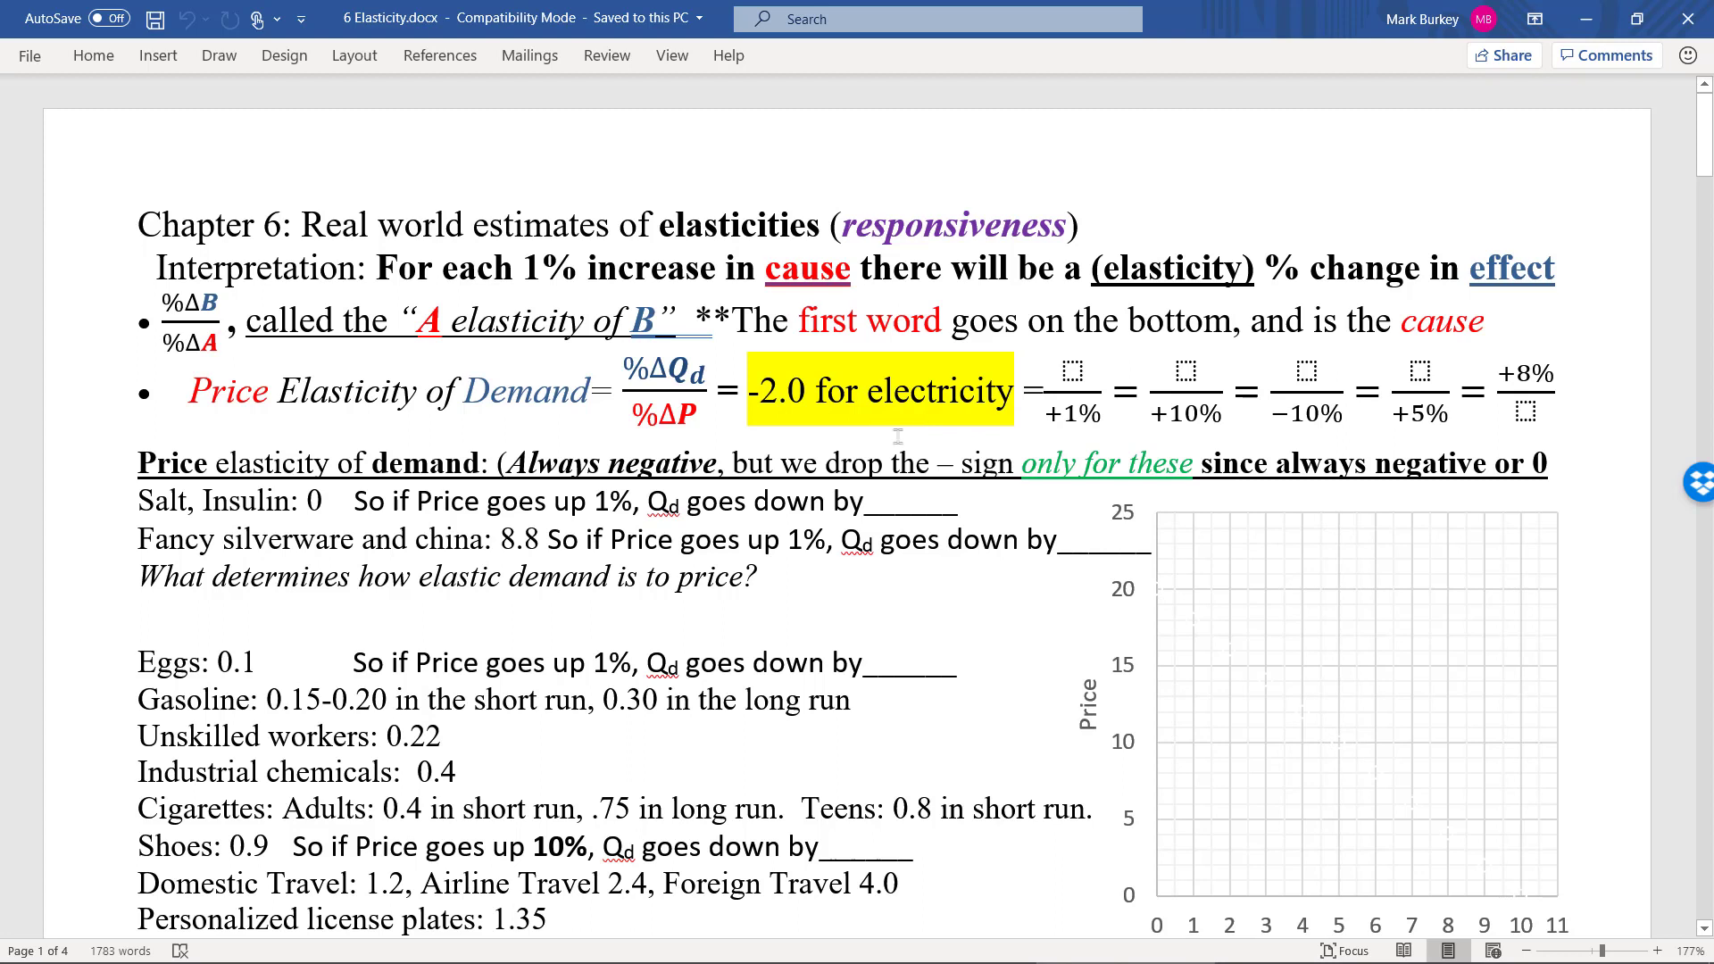
# Save the document as PDF (*.pdf), overwriting '6 Elasticity.pdf' in the Ch 6 folder
pyautogui.click(31, 56)
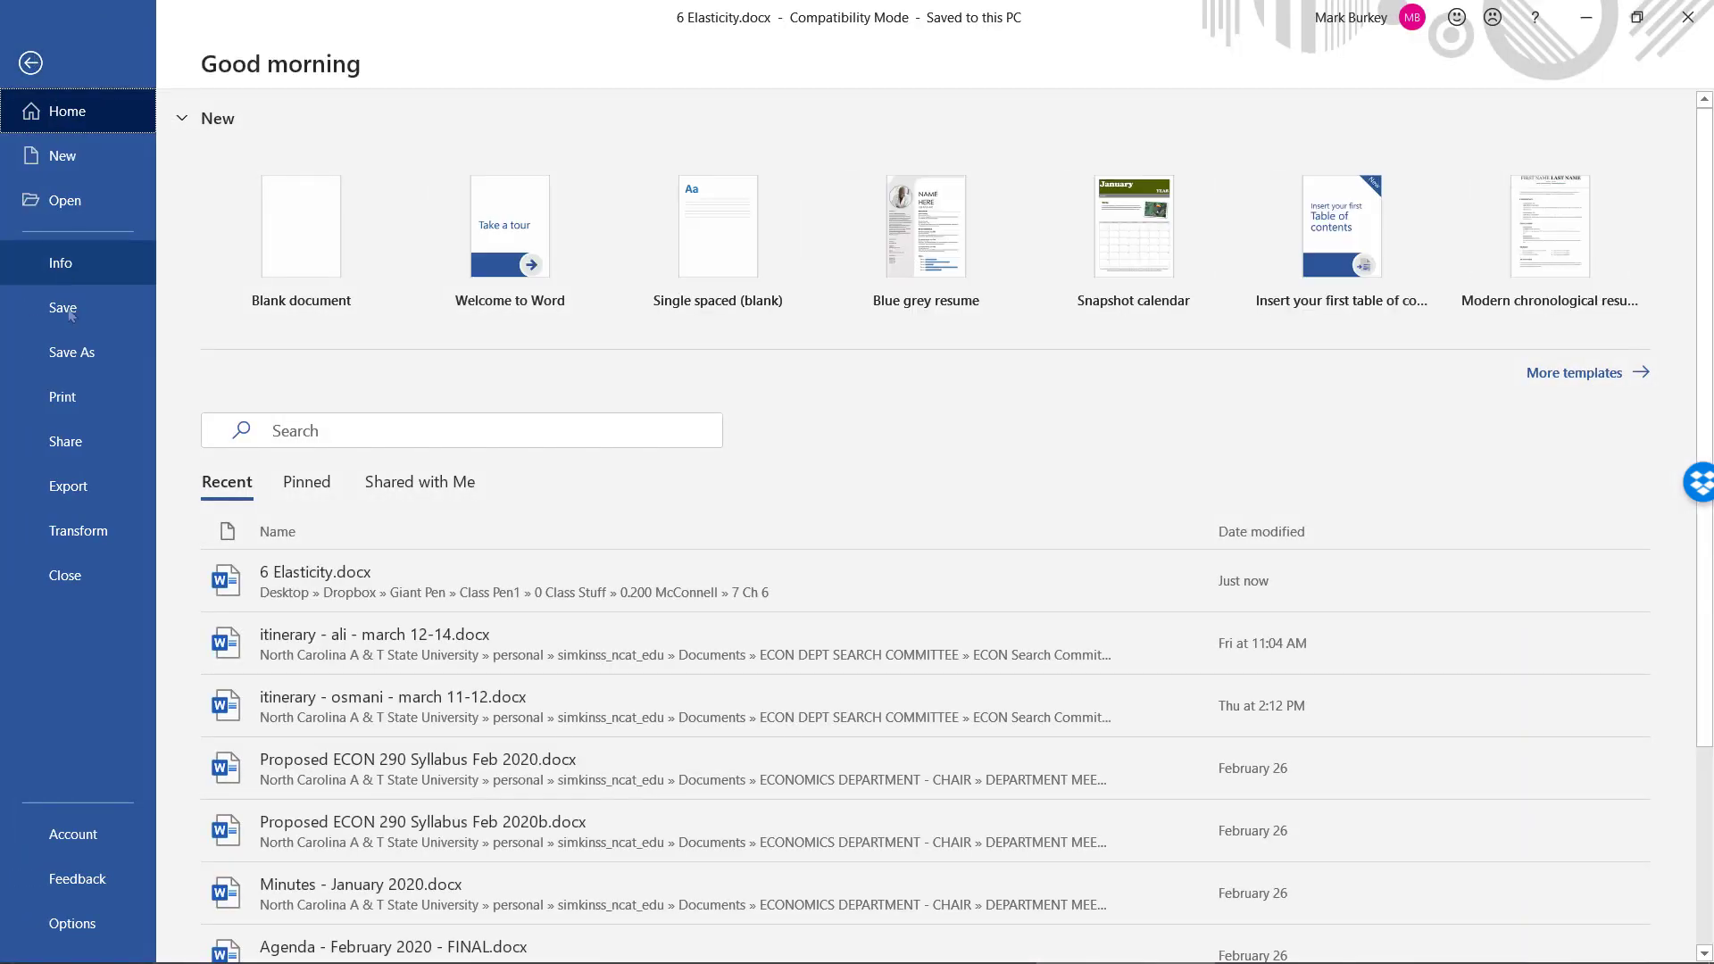
pyautogui.click(76, 350)
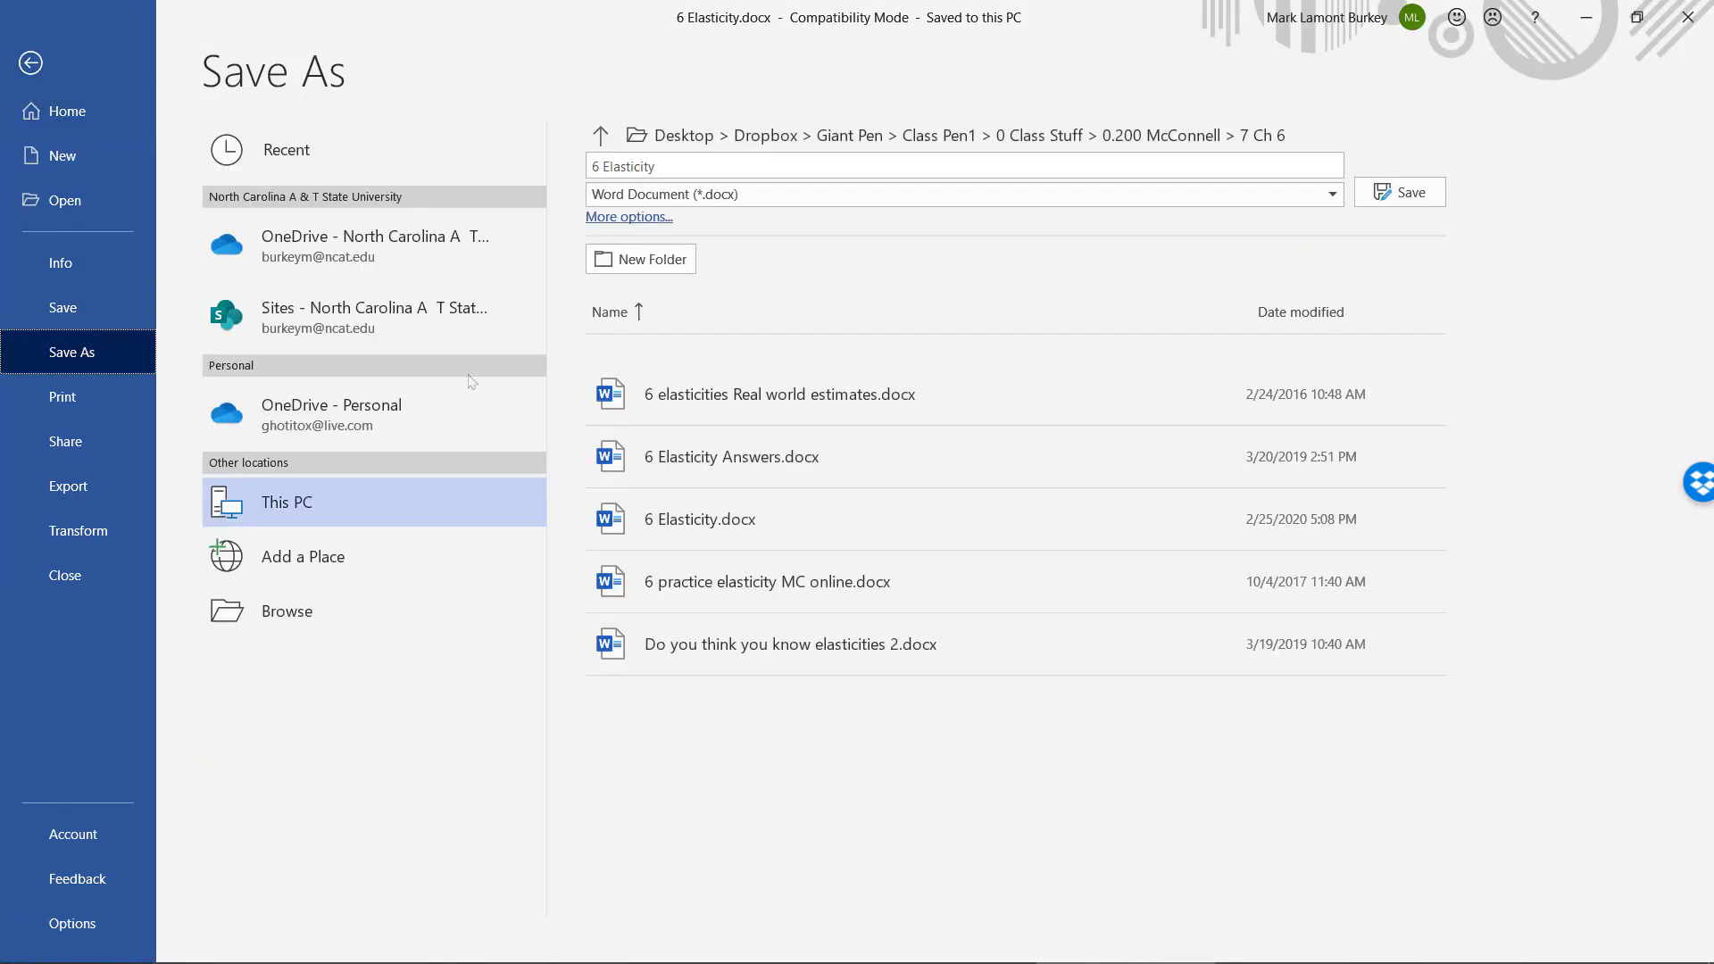
pyautogui.click(732, 196)
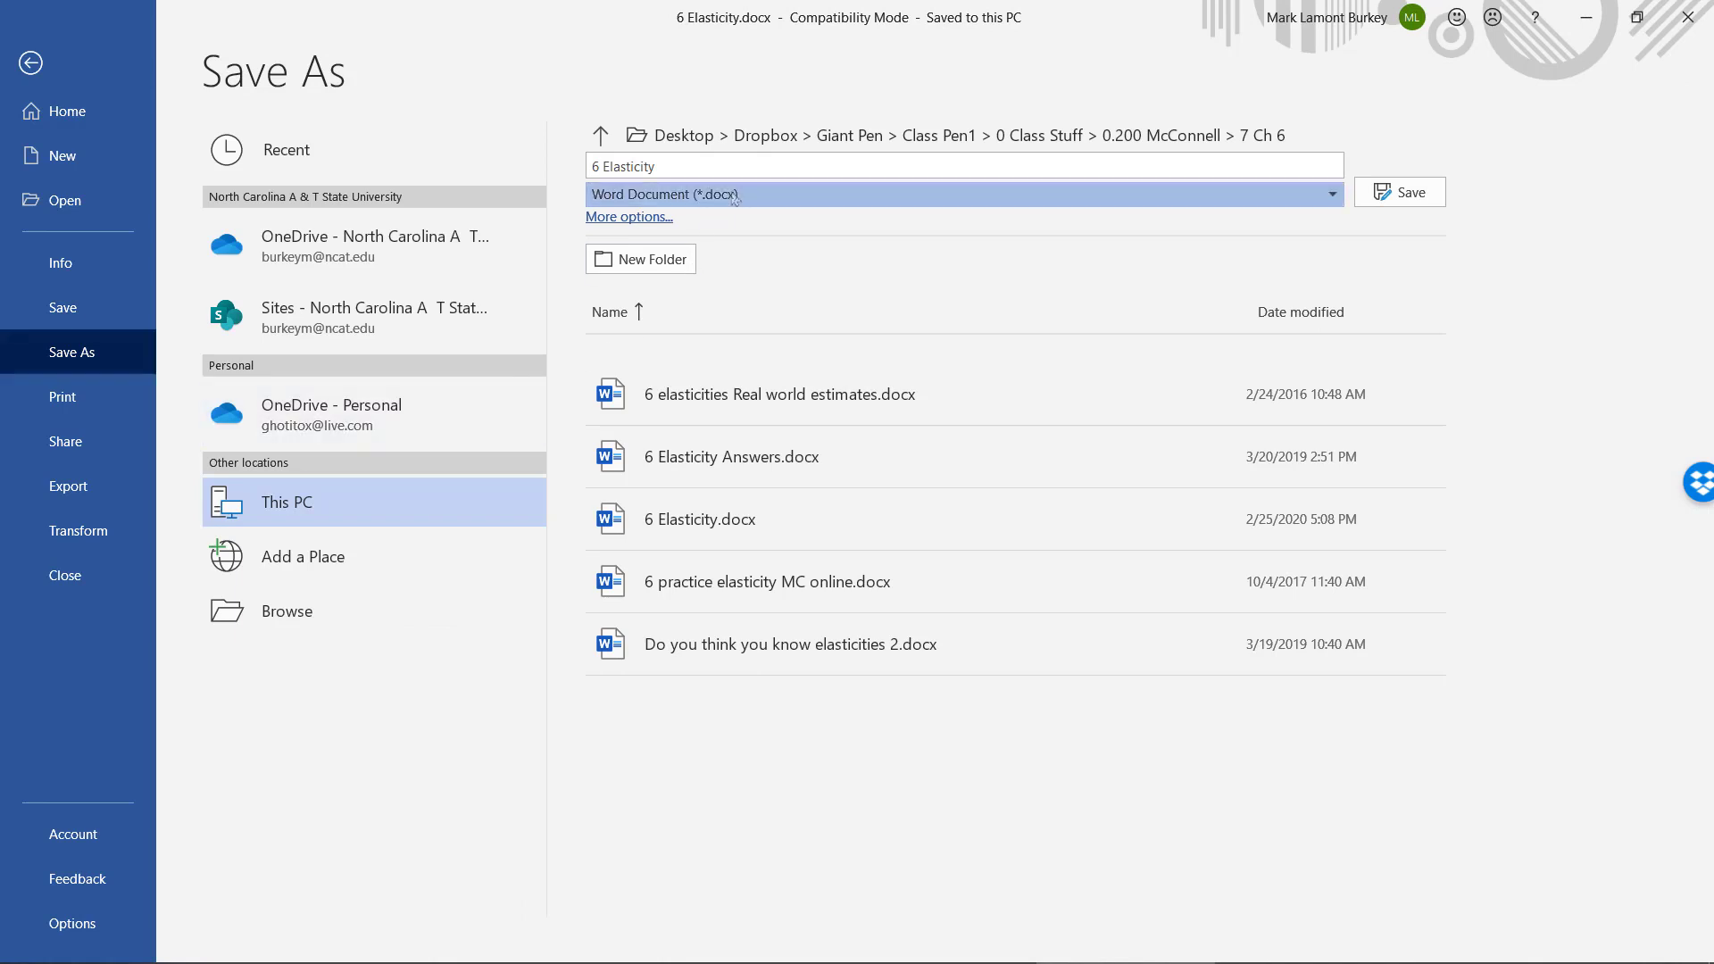
pyautogui.click(661, 348)
pyautogui.click(1412, 204)
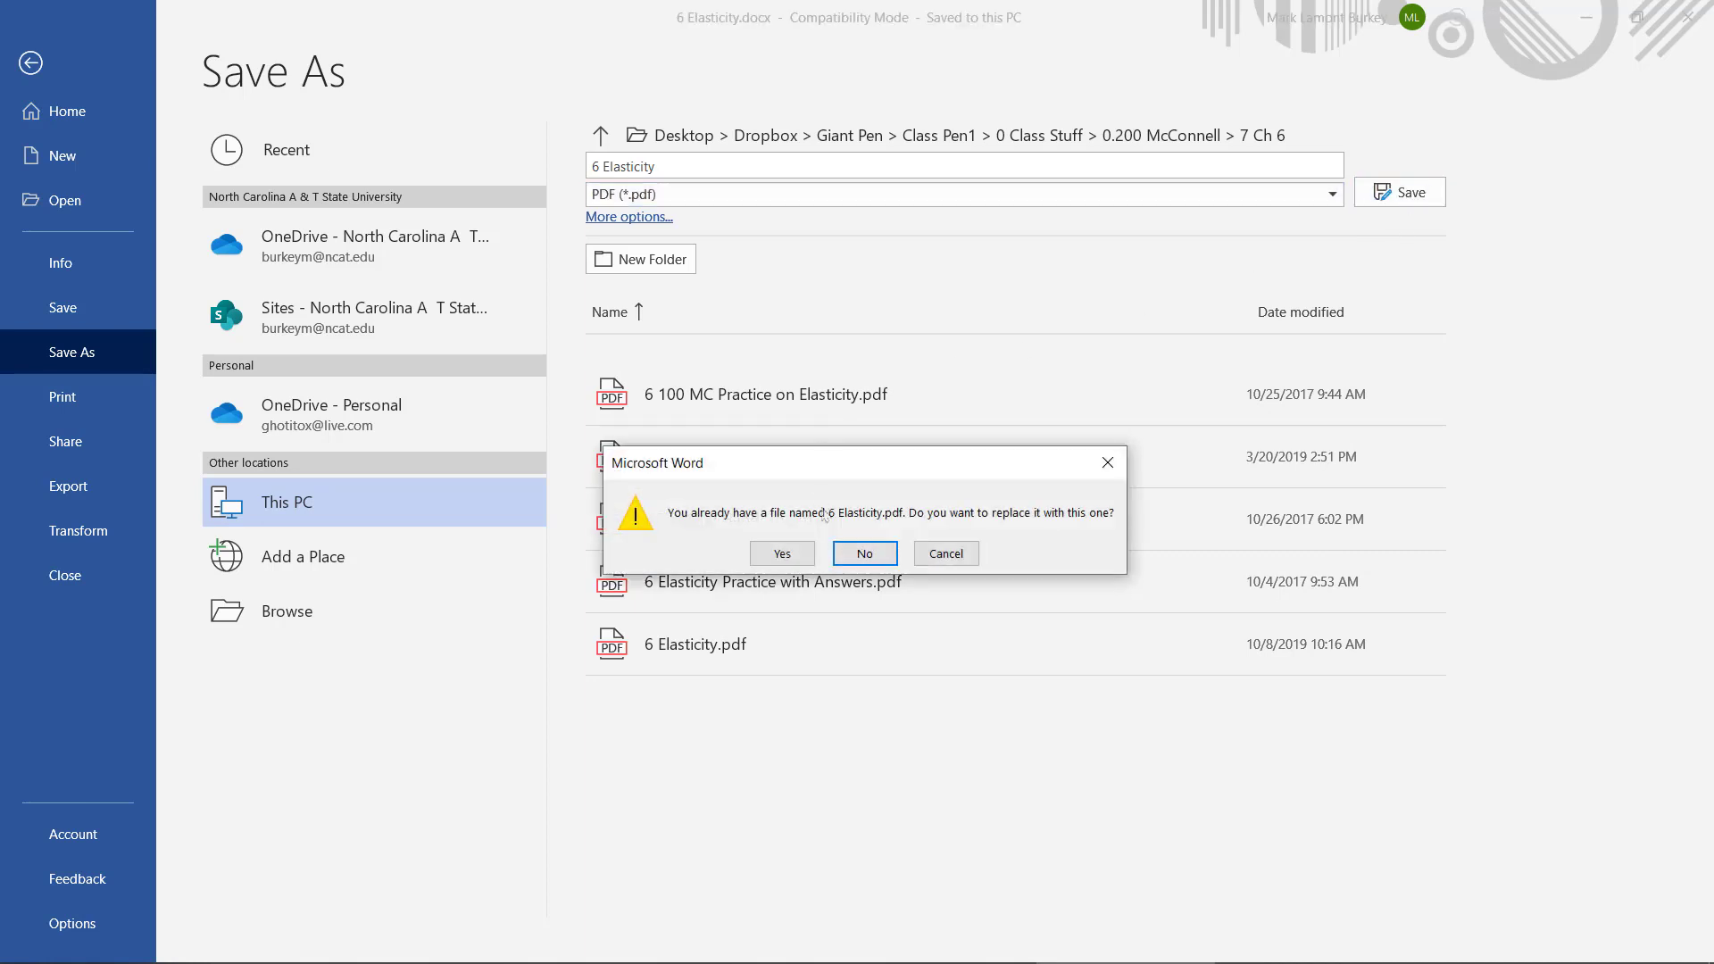
pyautogui.click(784, 554)
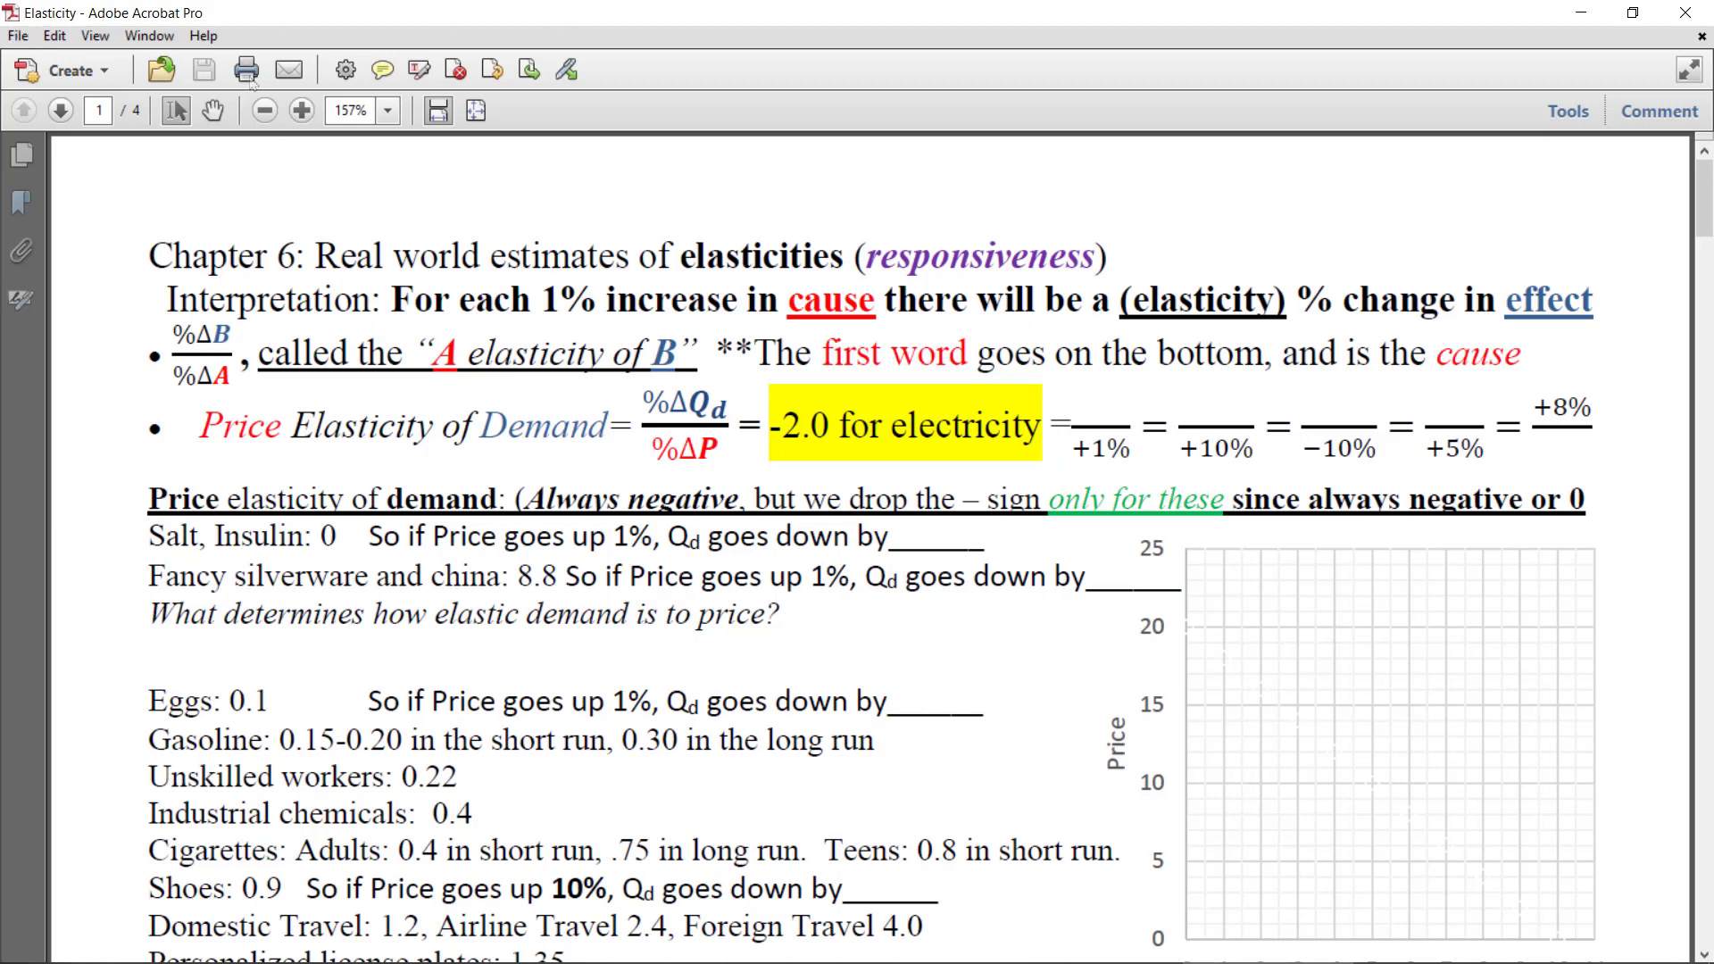
# Open Acrobat's Print dialog for the 4-page Elasticity PDF
pyautogui.click(253, 79)
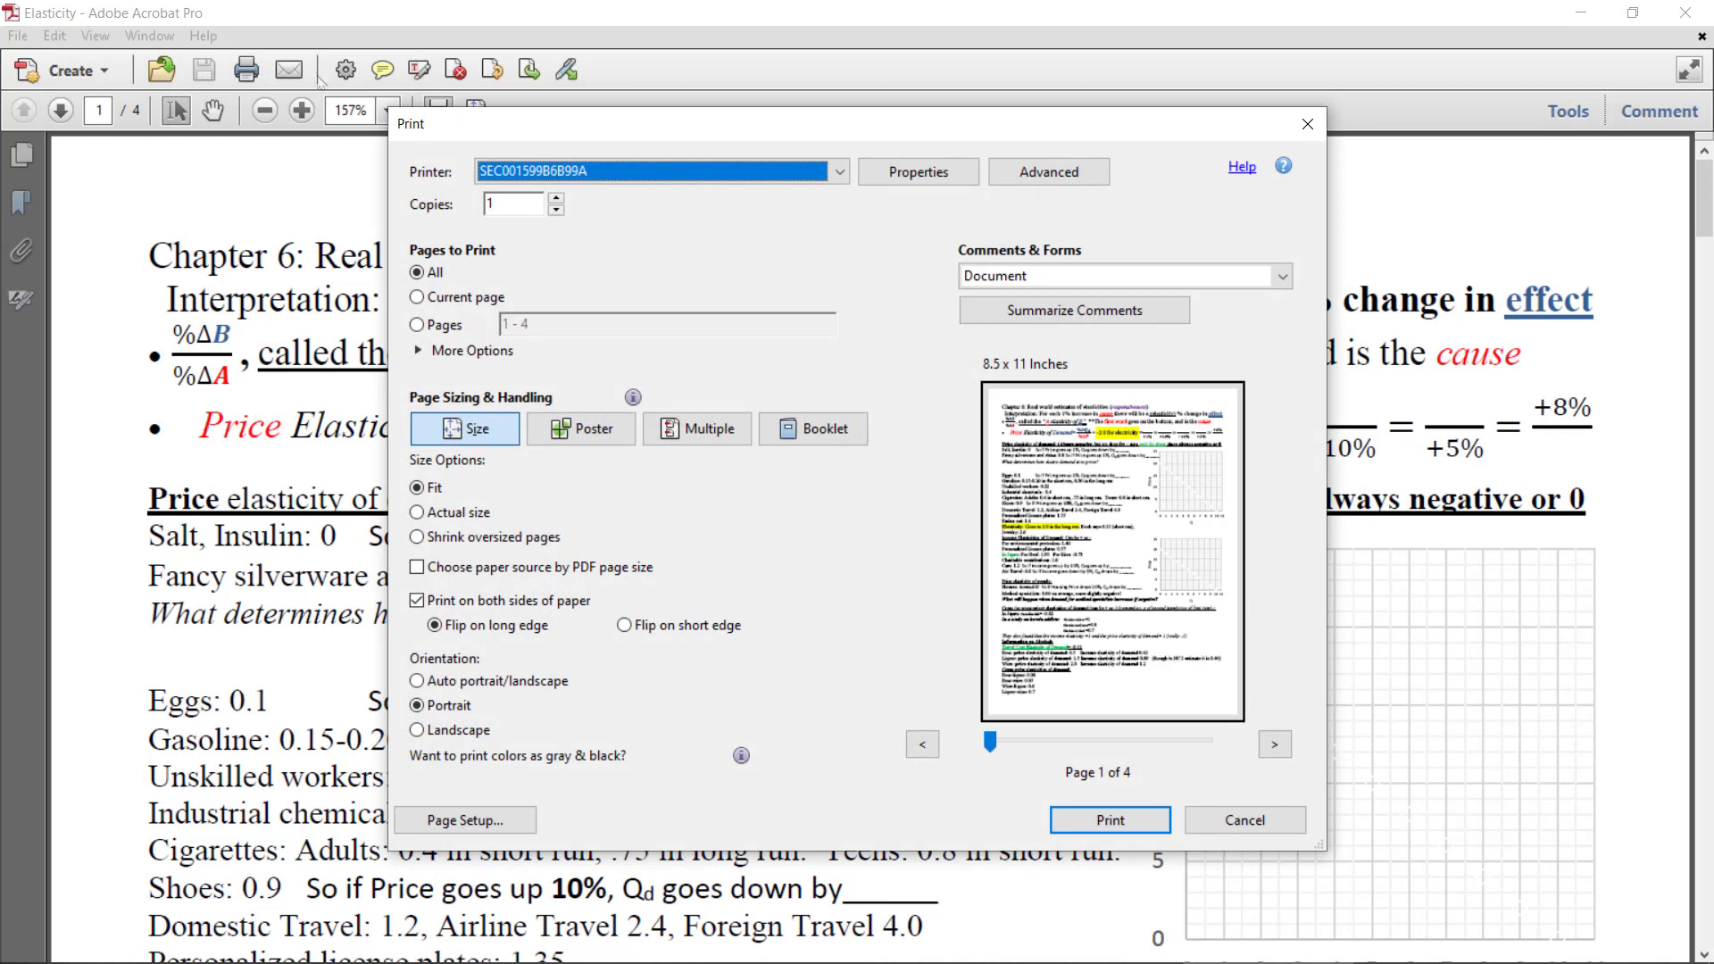
# Choose Send to OneNote as the printer and print all four Elasticity PDF pages
pyautogui.click(839, 172)
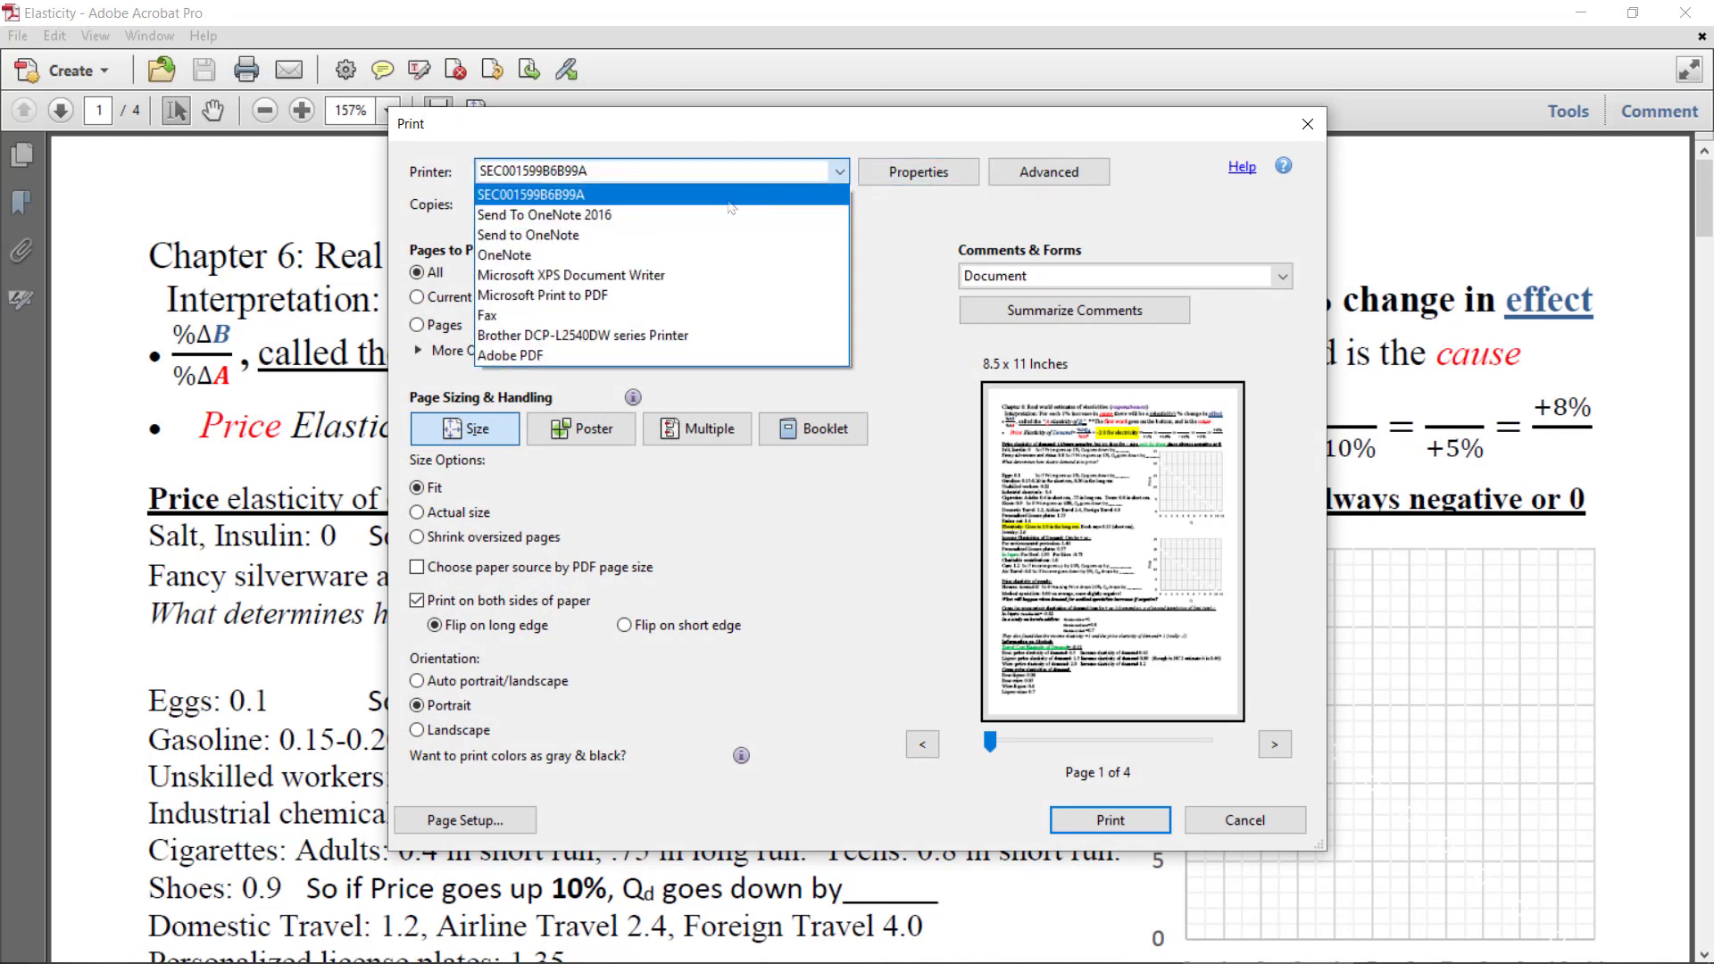
pyautogui.press('Up')
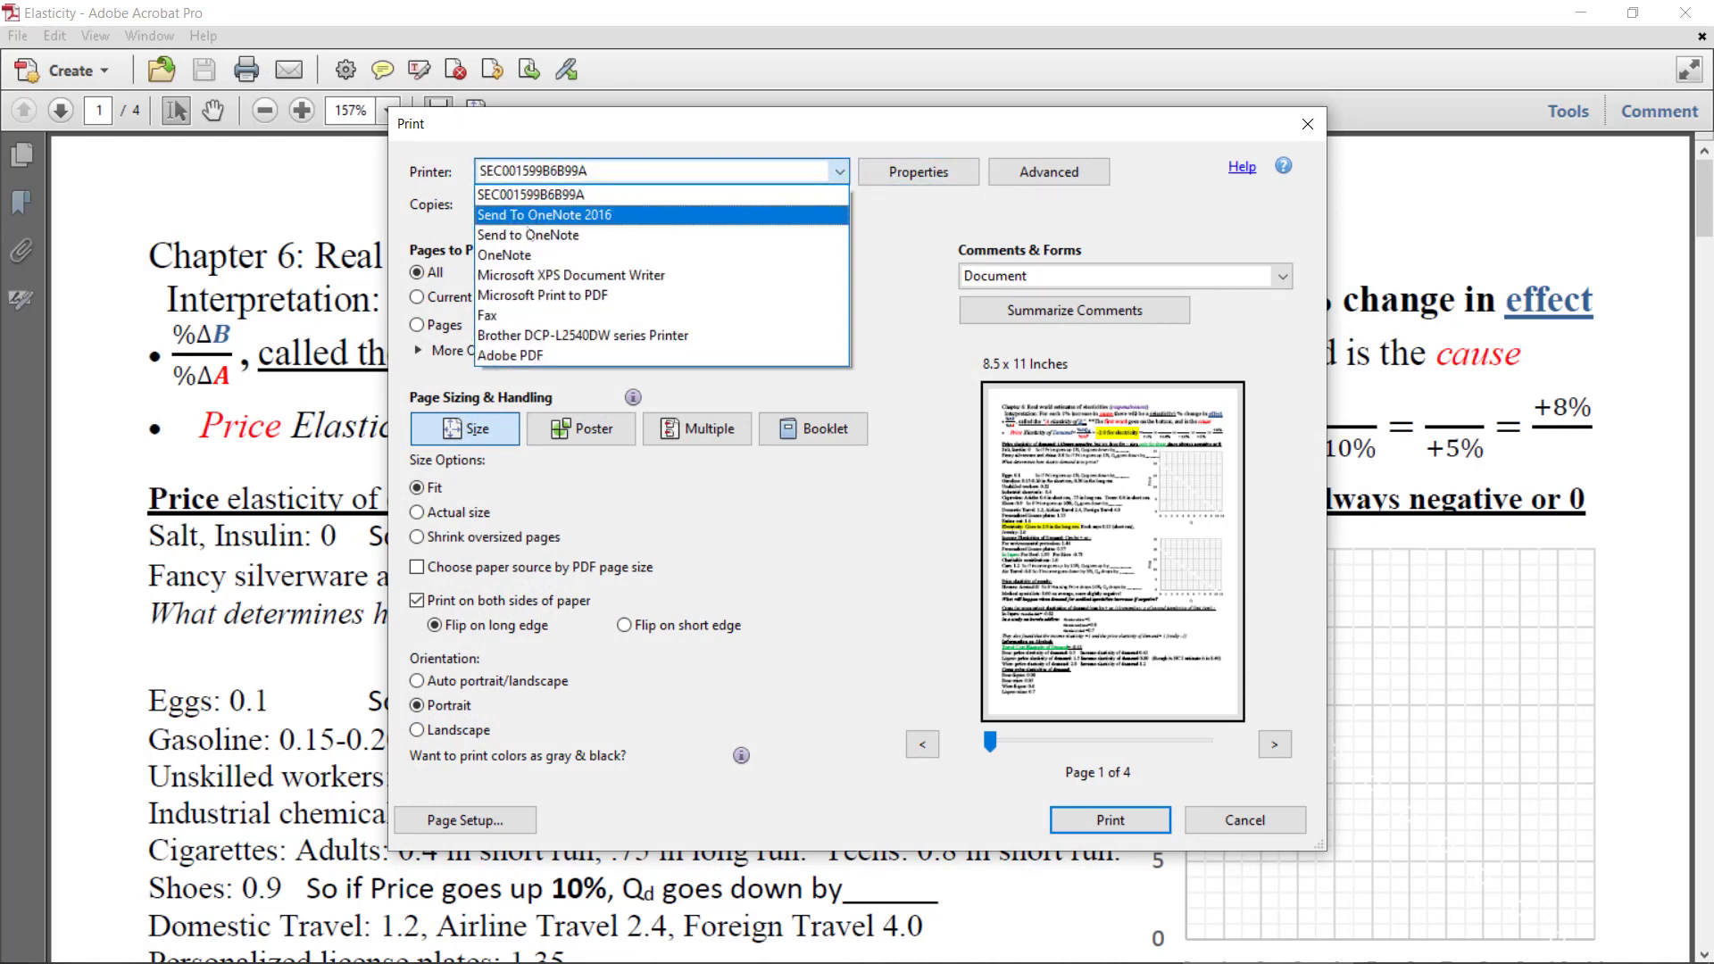
pyautogui.press('Up')
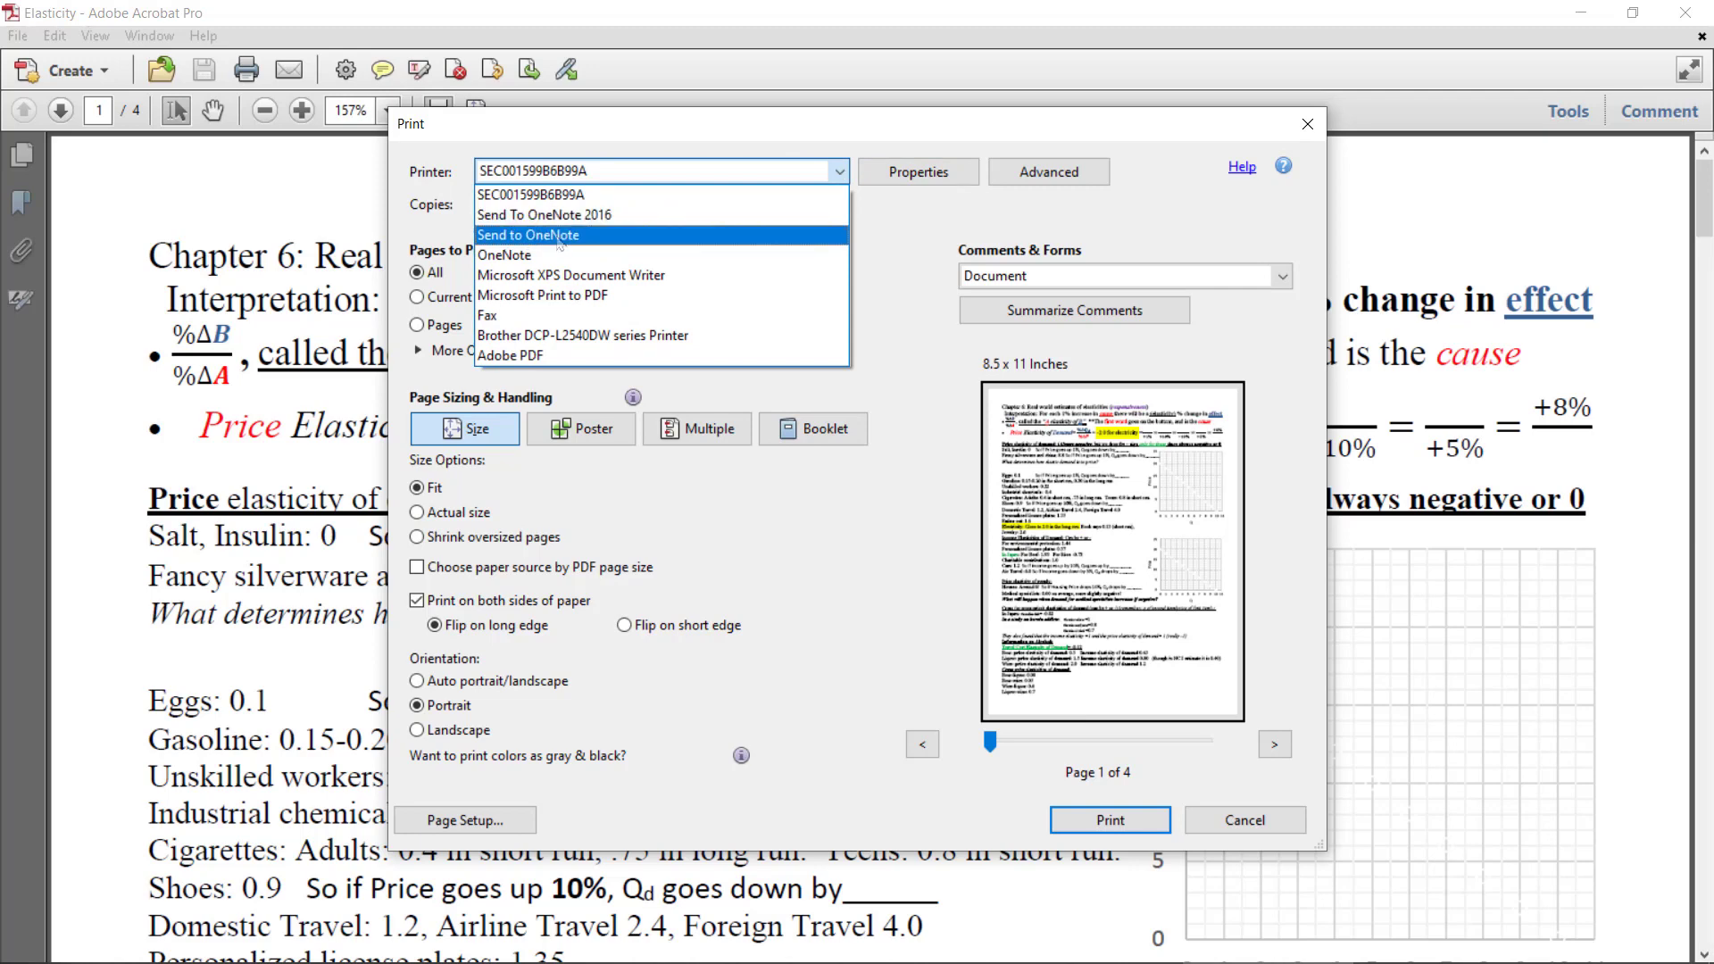
pyautogui.press('Up')
pyautogui.press('Up')
pyautogui.click(572, 235)
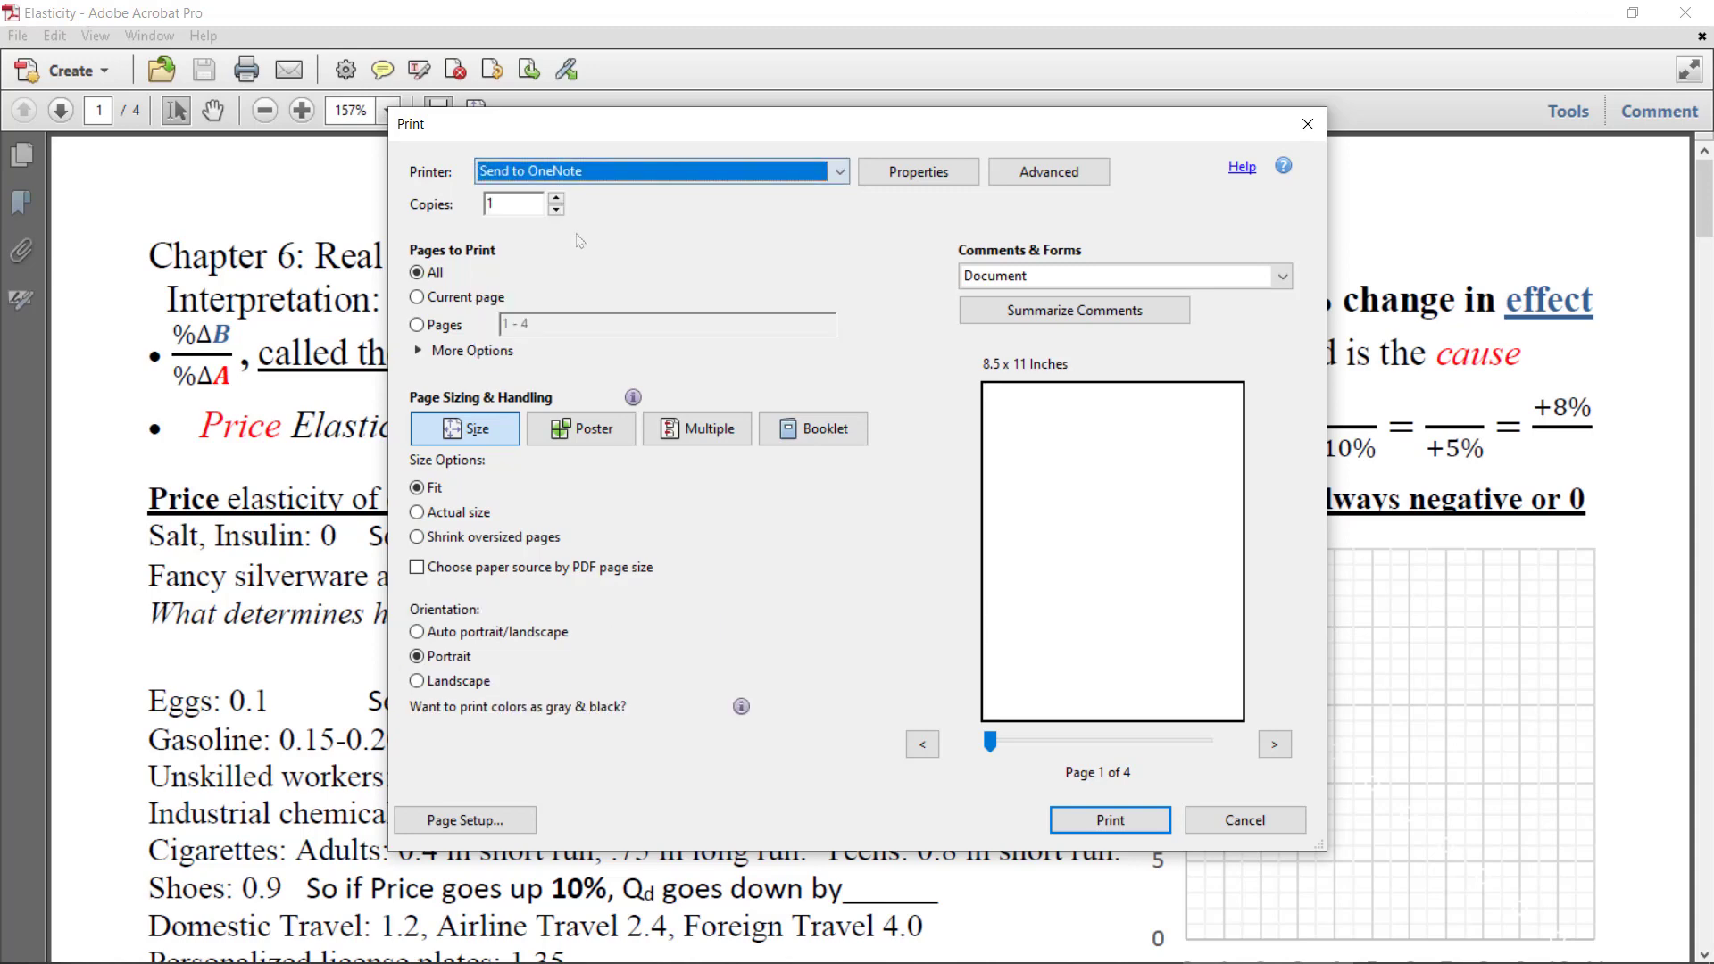
pyautogui.click(1149, 823)
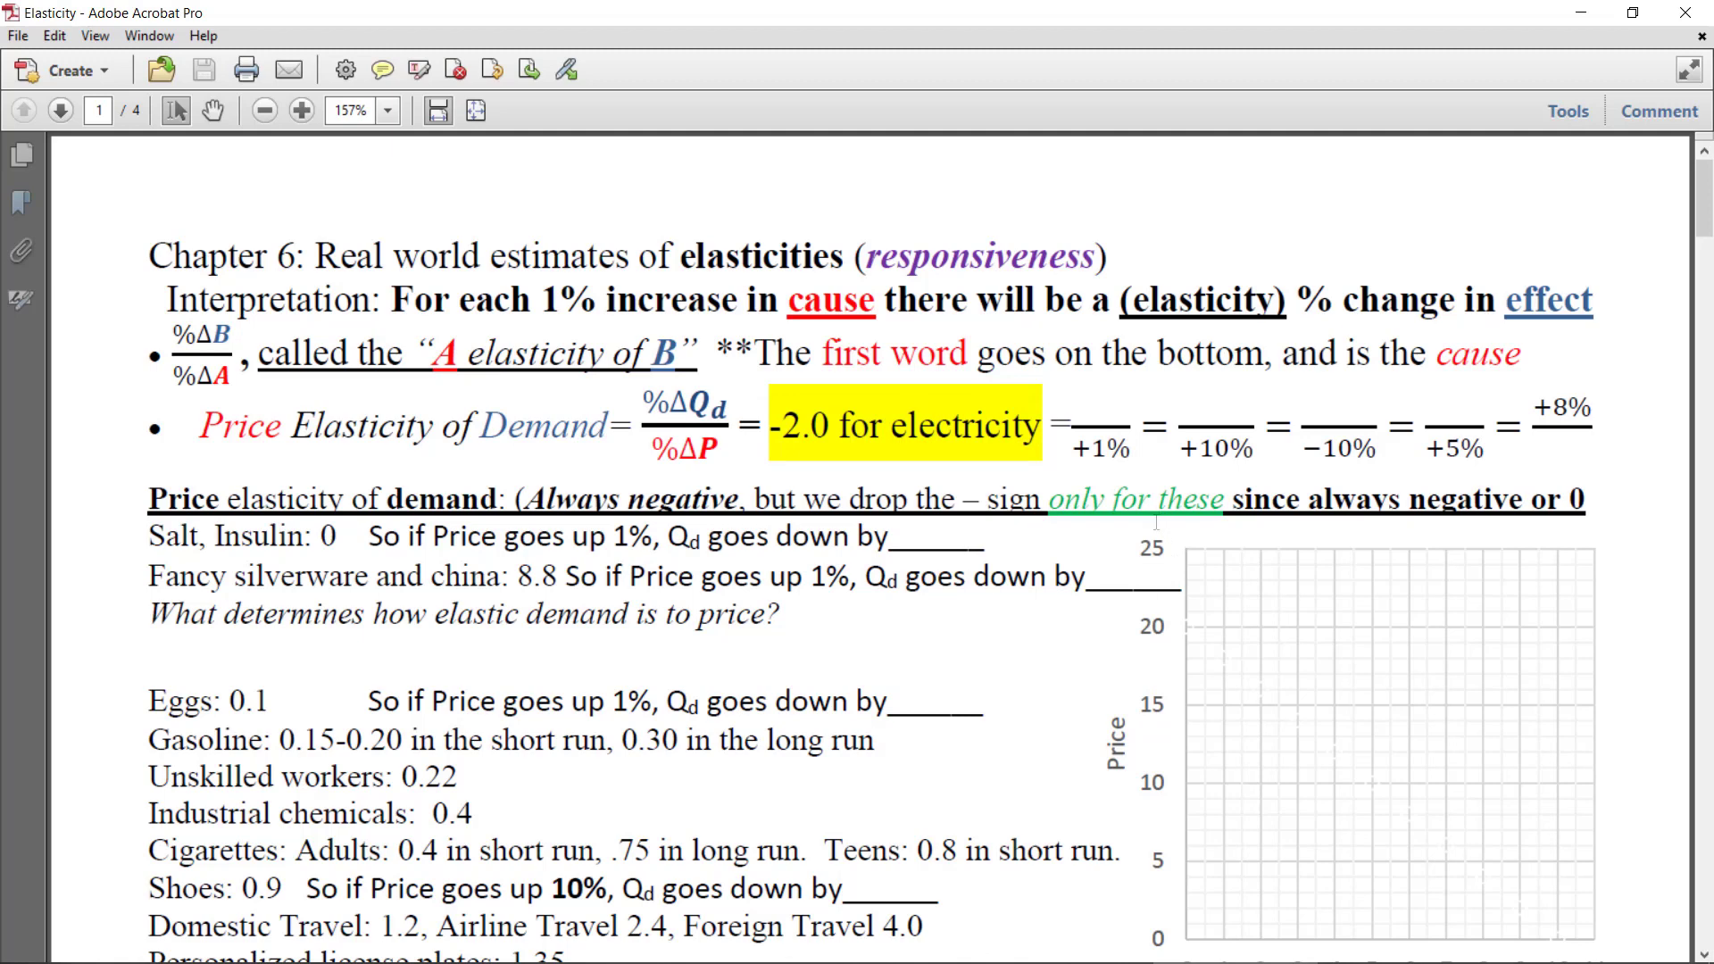
# In OneNote, choose My 101 Class (Current Section) as the printout's location
pyautogui.moveTo(353, 955)
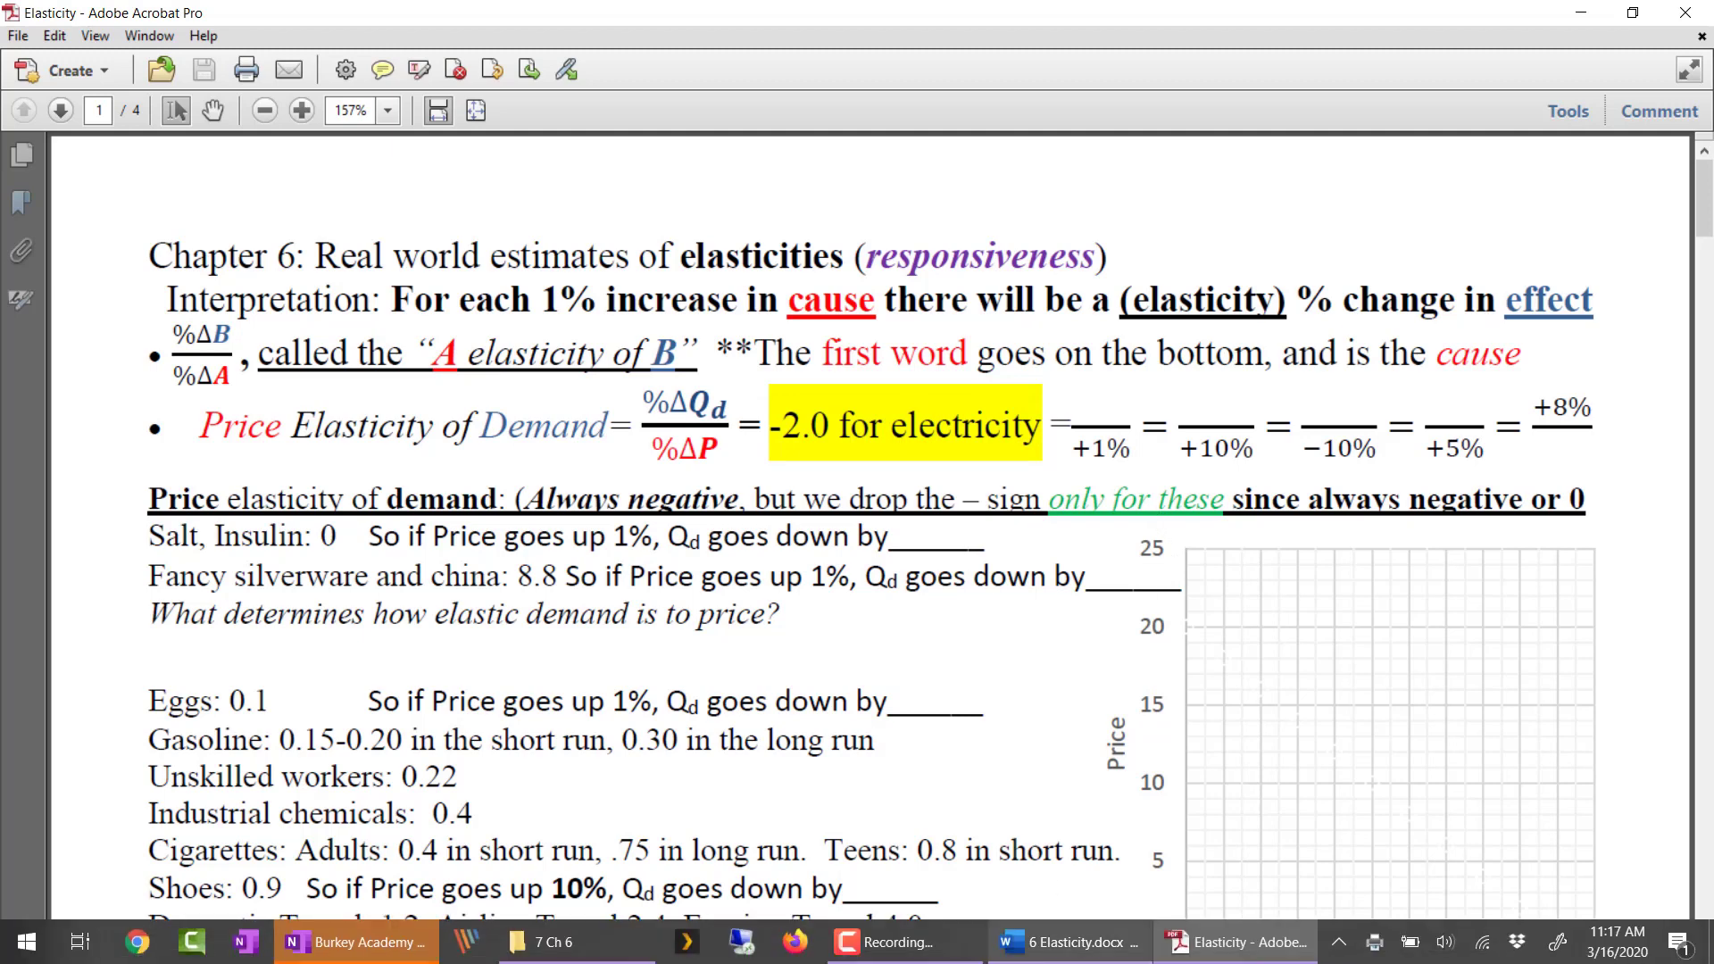
pyautogui.click(337, 945)
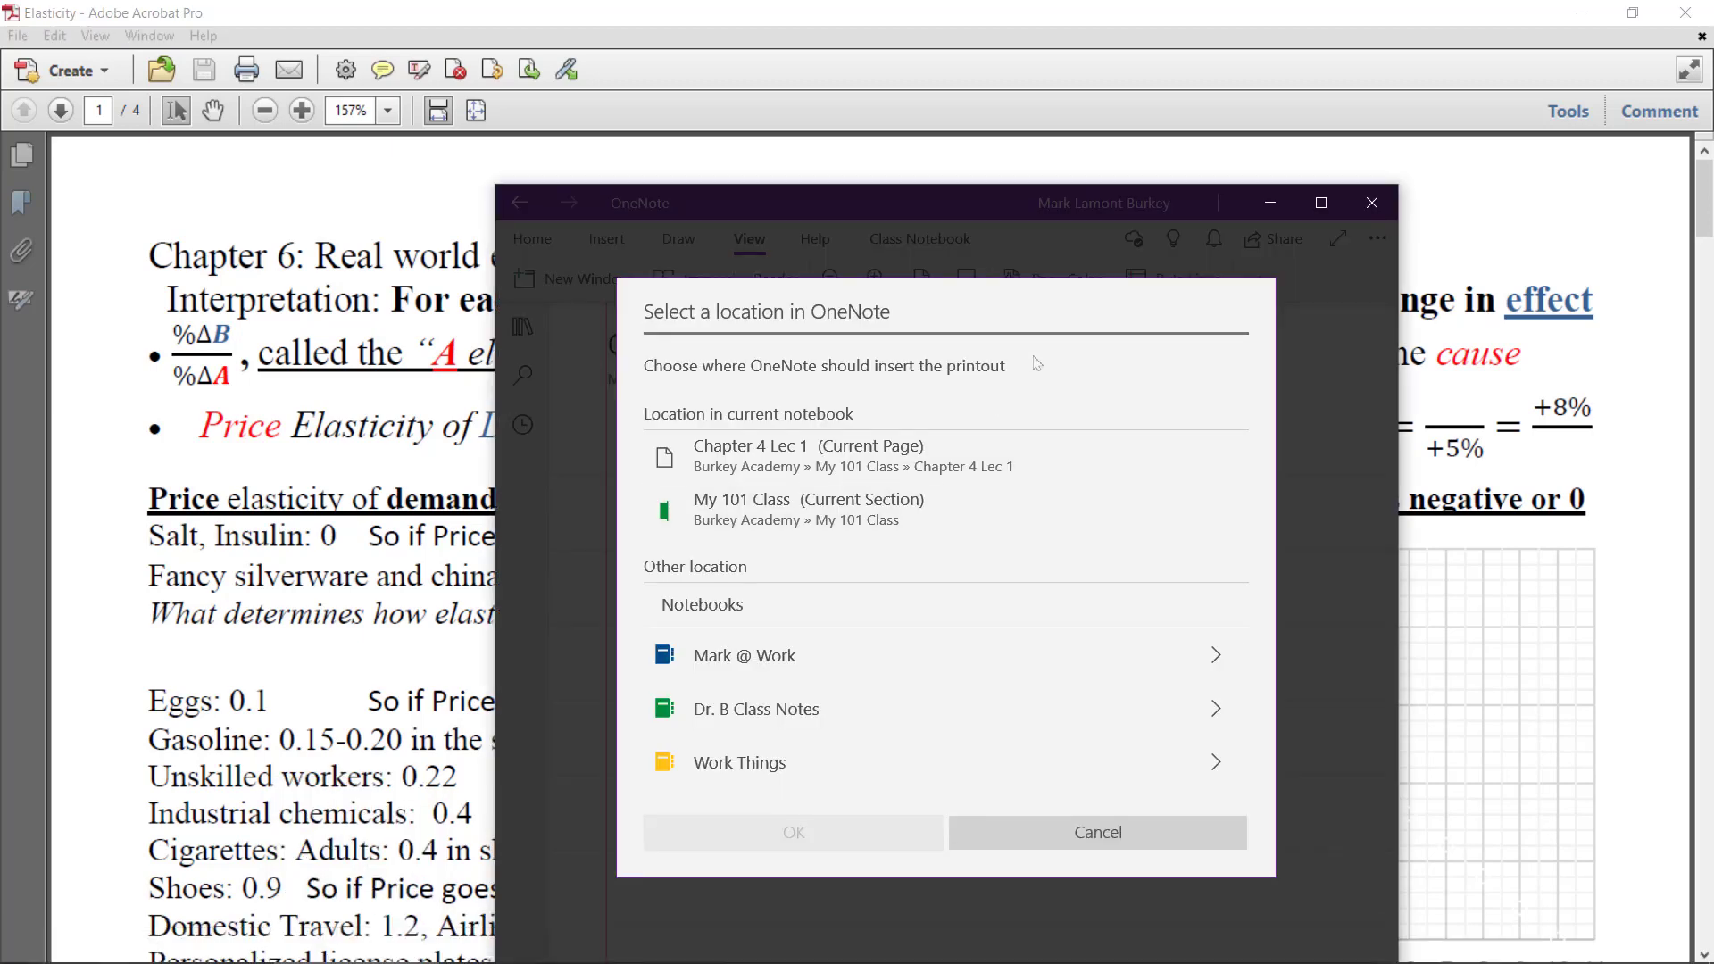
pyautogui.click(741, 518)
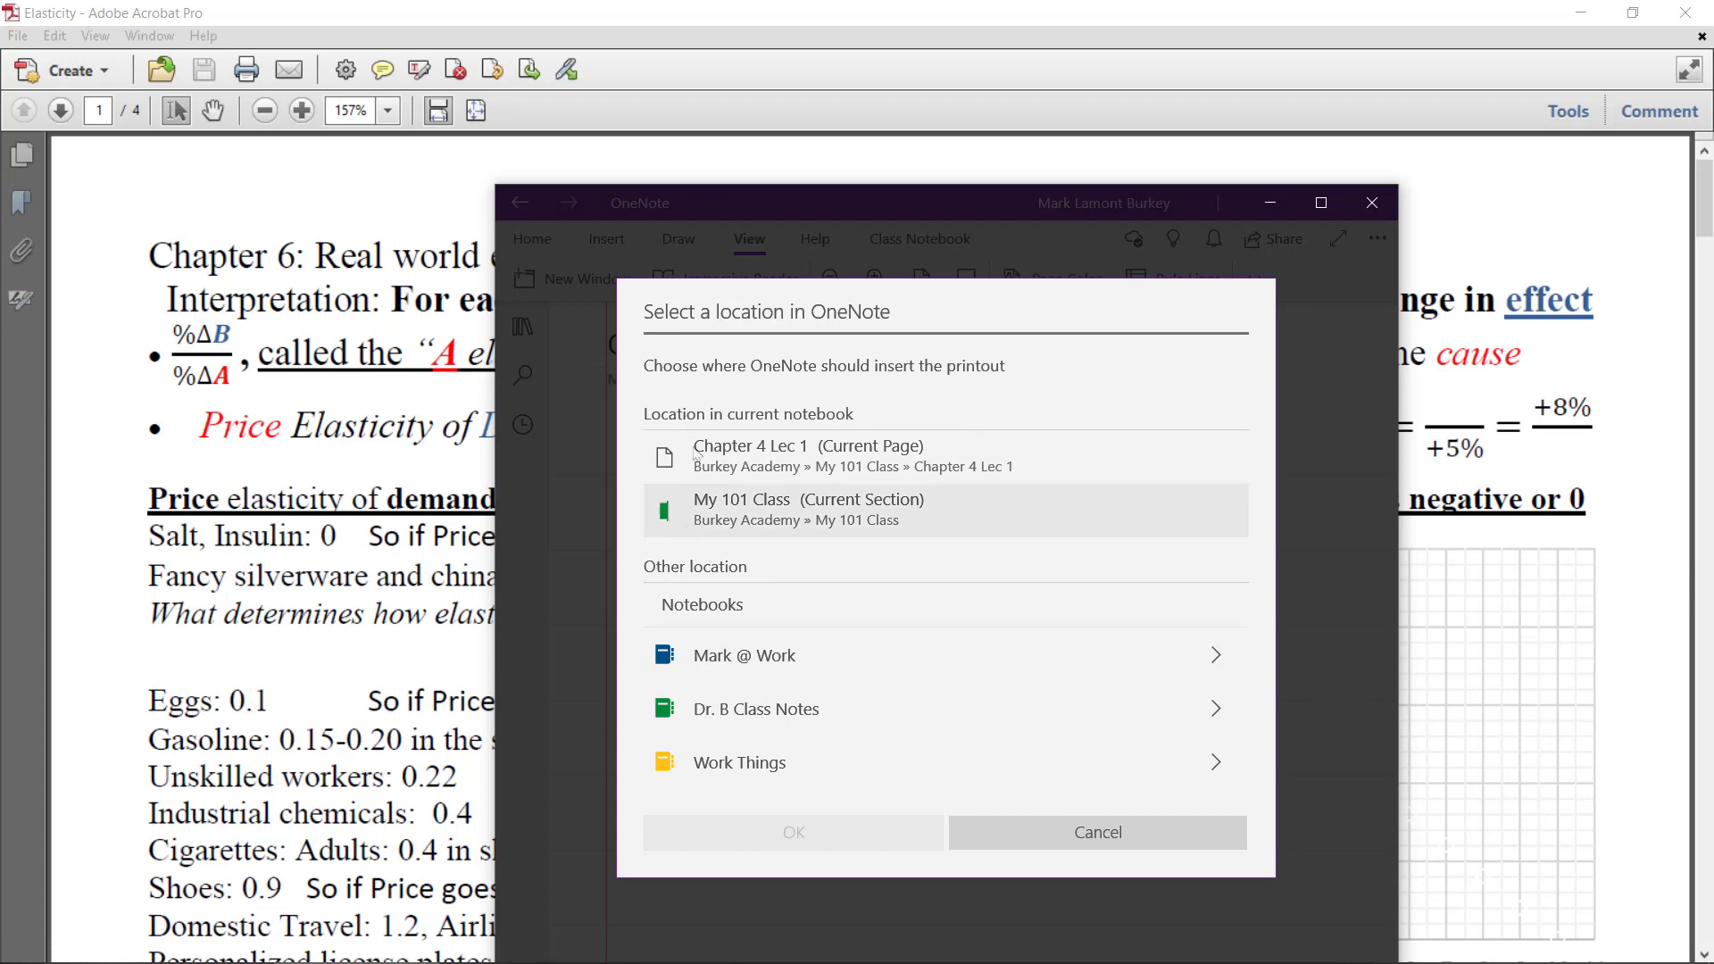
pyautogui.click(721, 506)
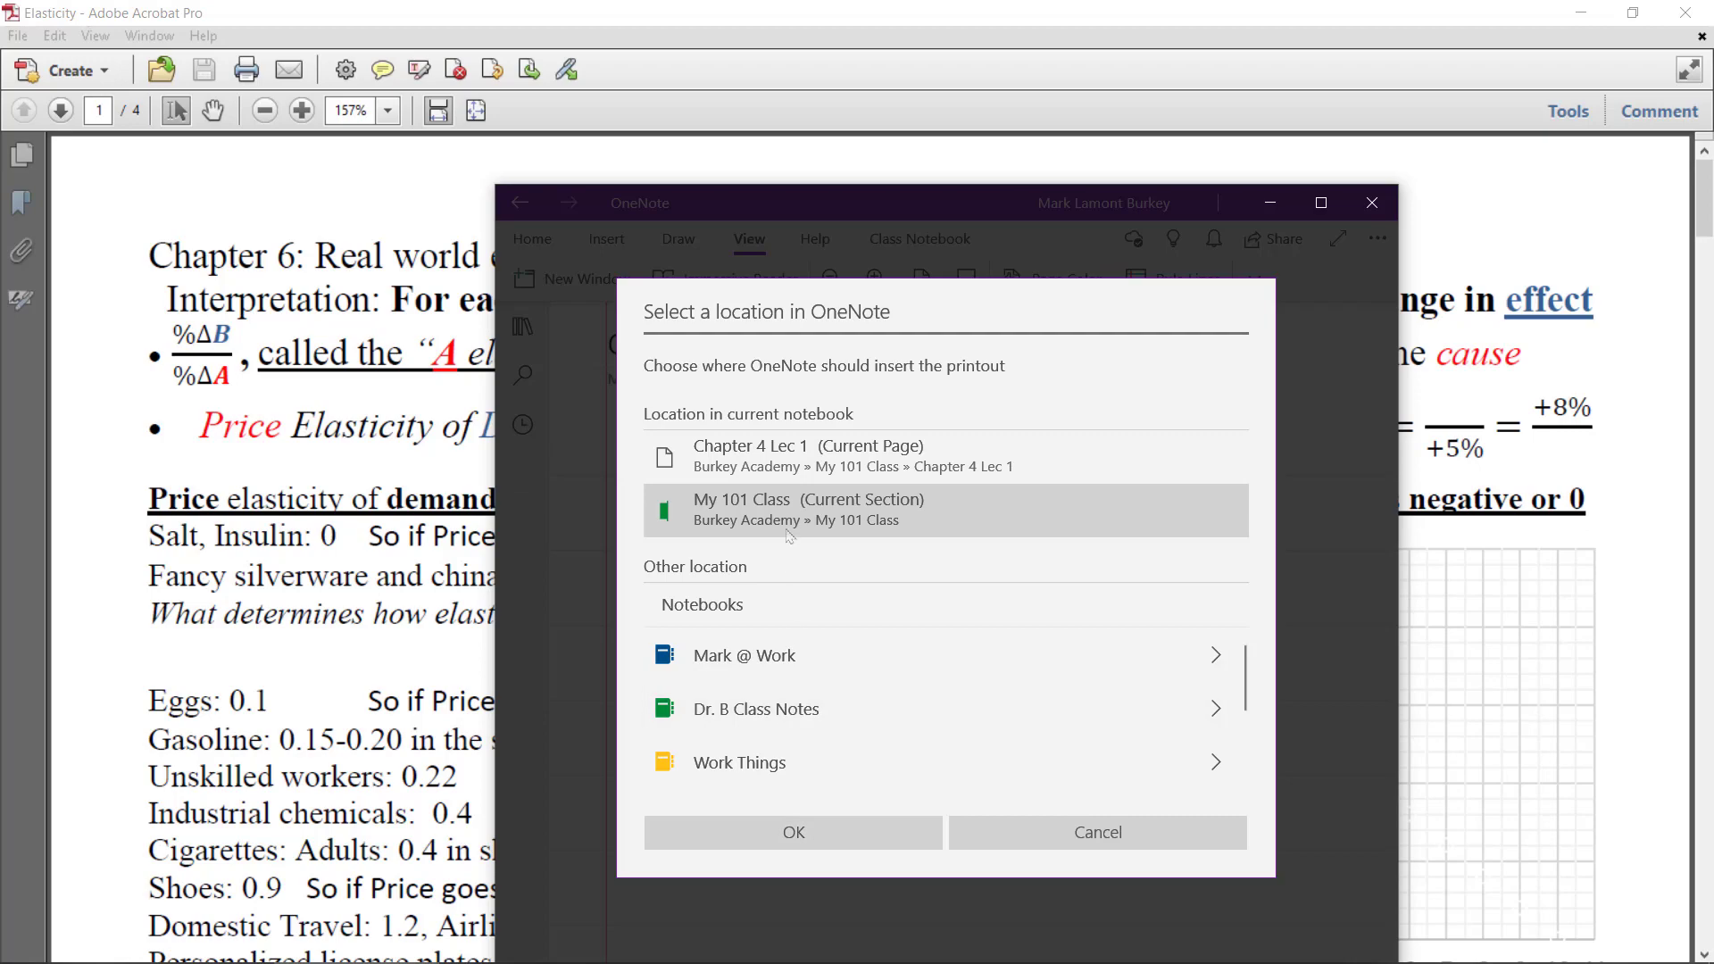
pyautogui.click(794, 832)
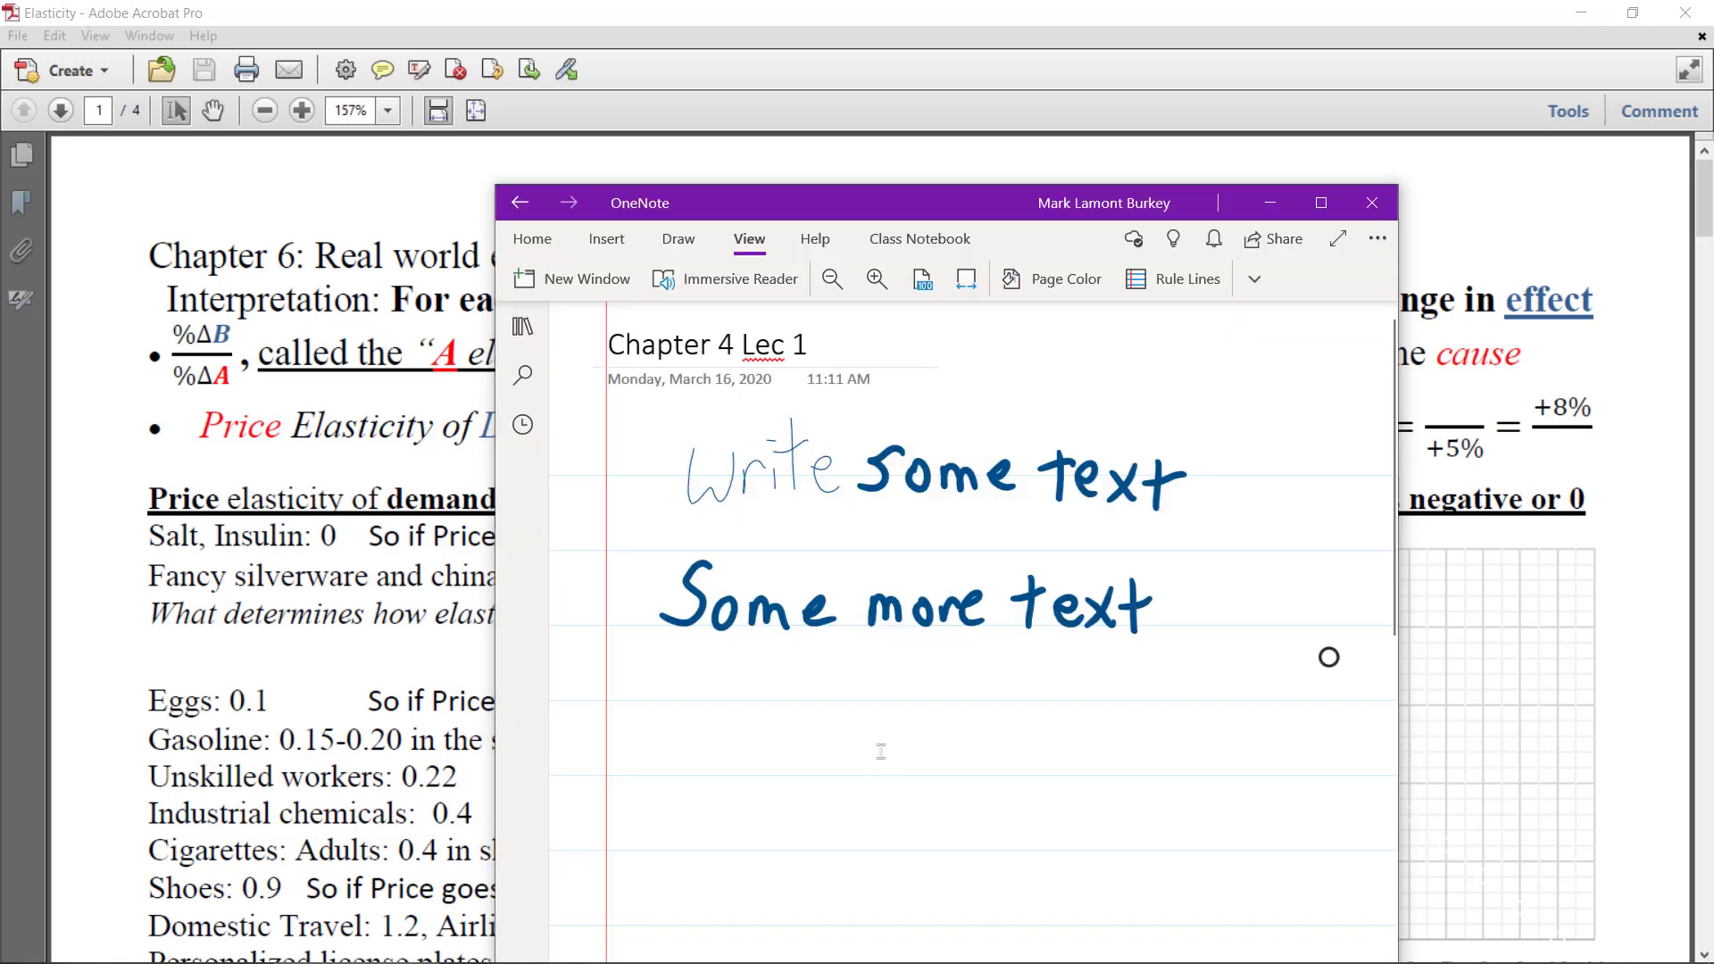
# Maximize OneNote, show the navigation pane, and visit Chapter 4 Lec 1 before returning to Printout
pyautogui.click(1321, 203)
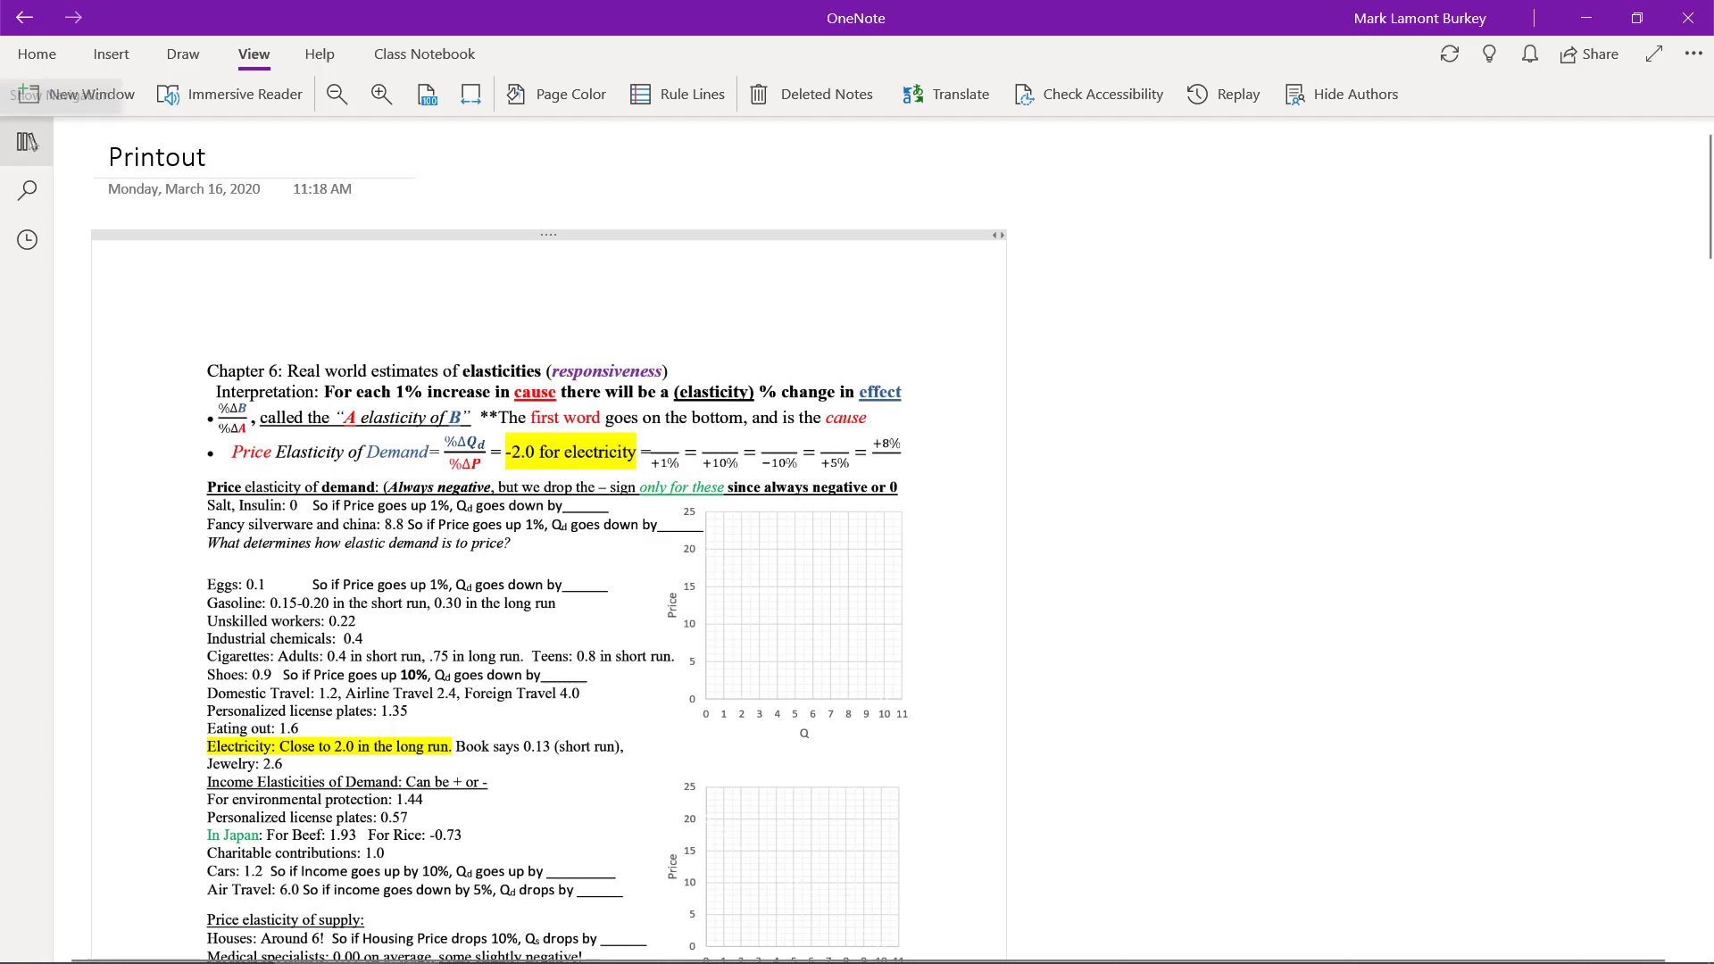
pyautogui.click(30, 140)
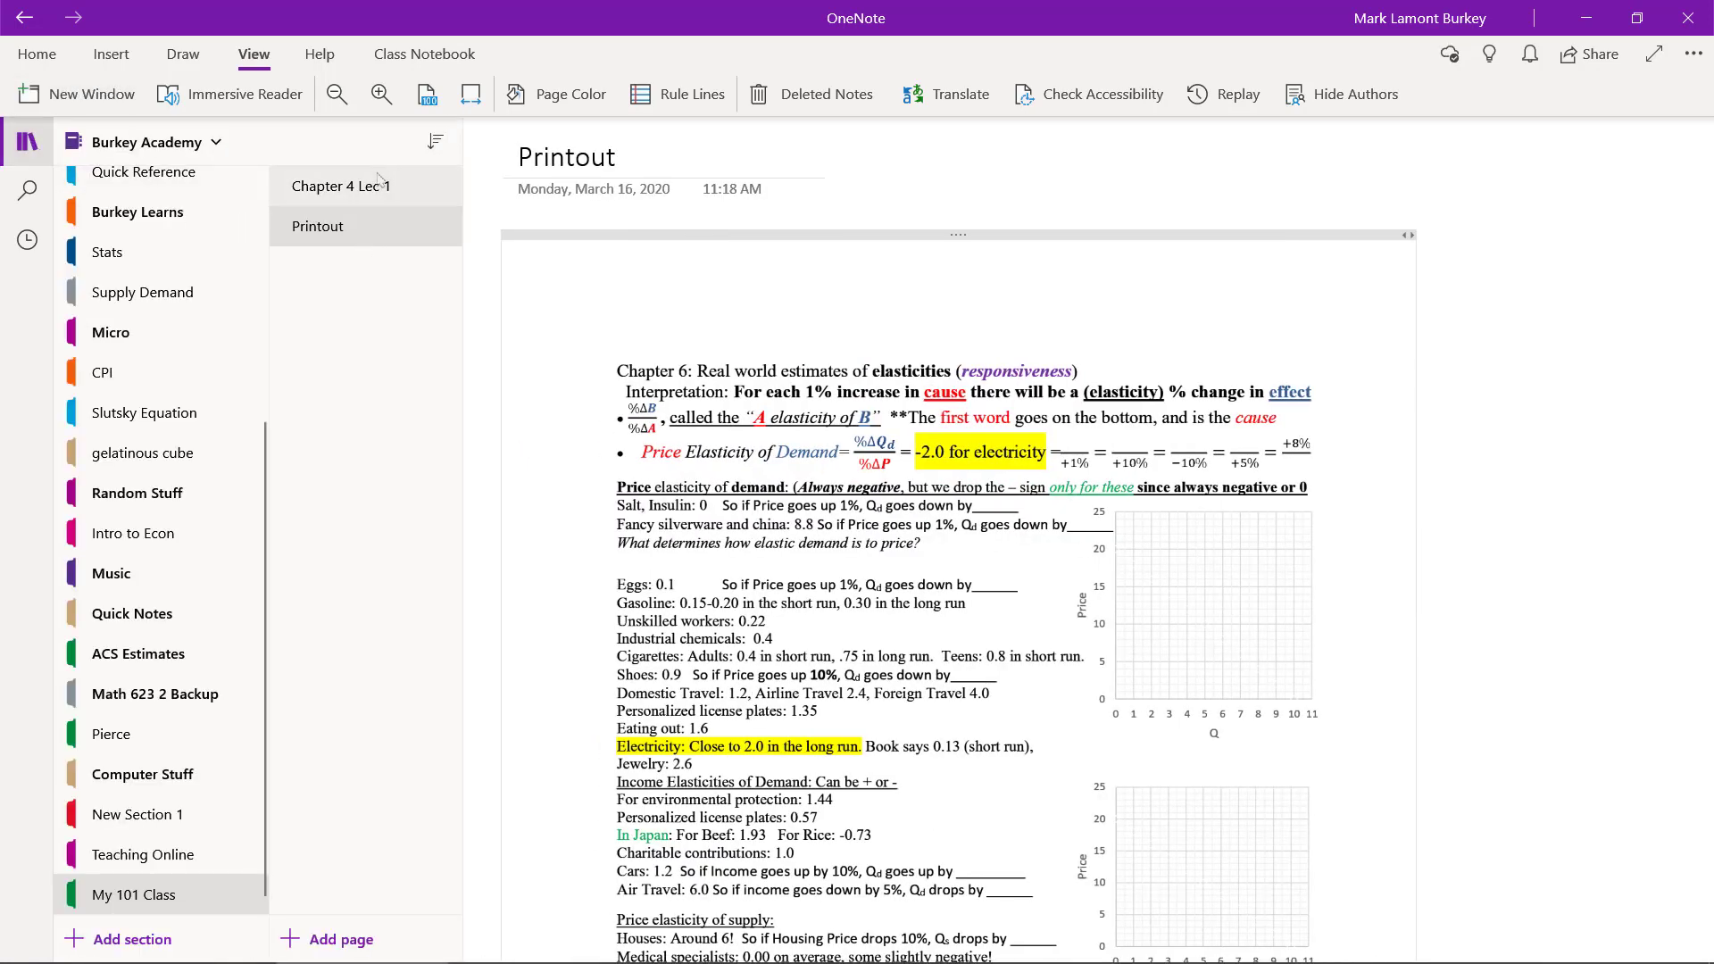
pyautogui.scroll(1, 337, 188)
pyautogui.click(336, 188)
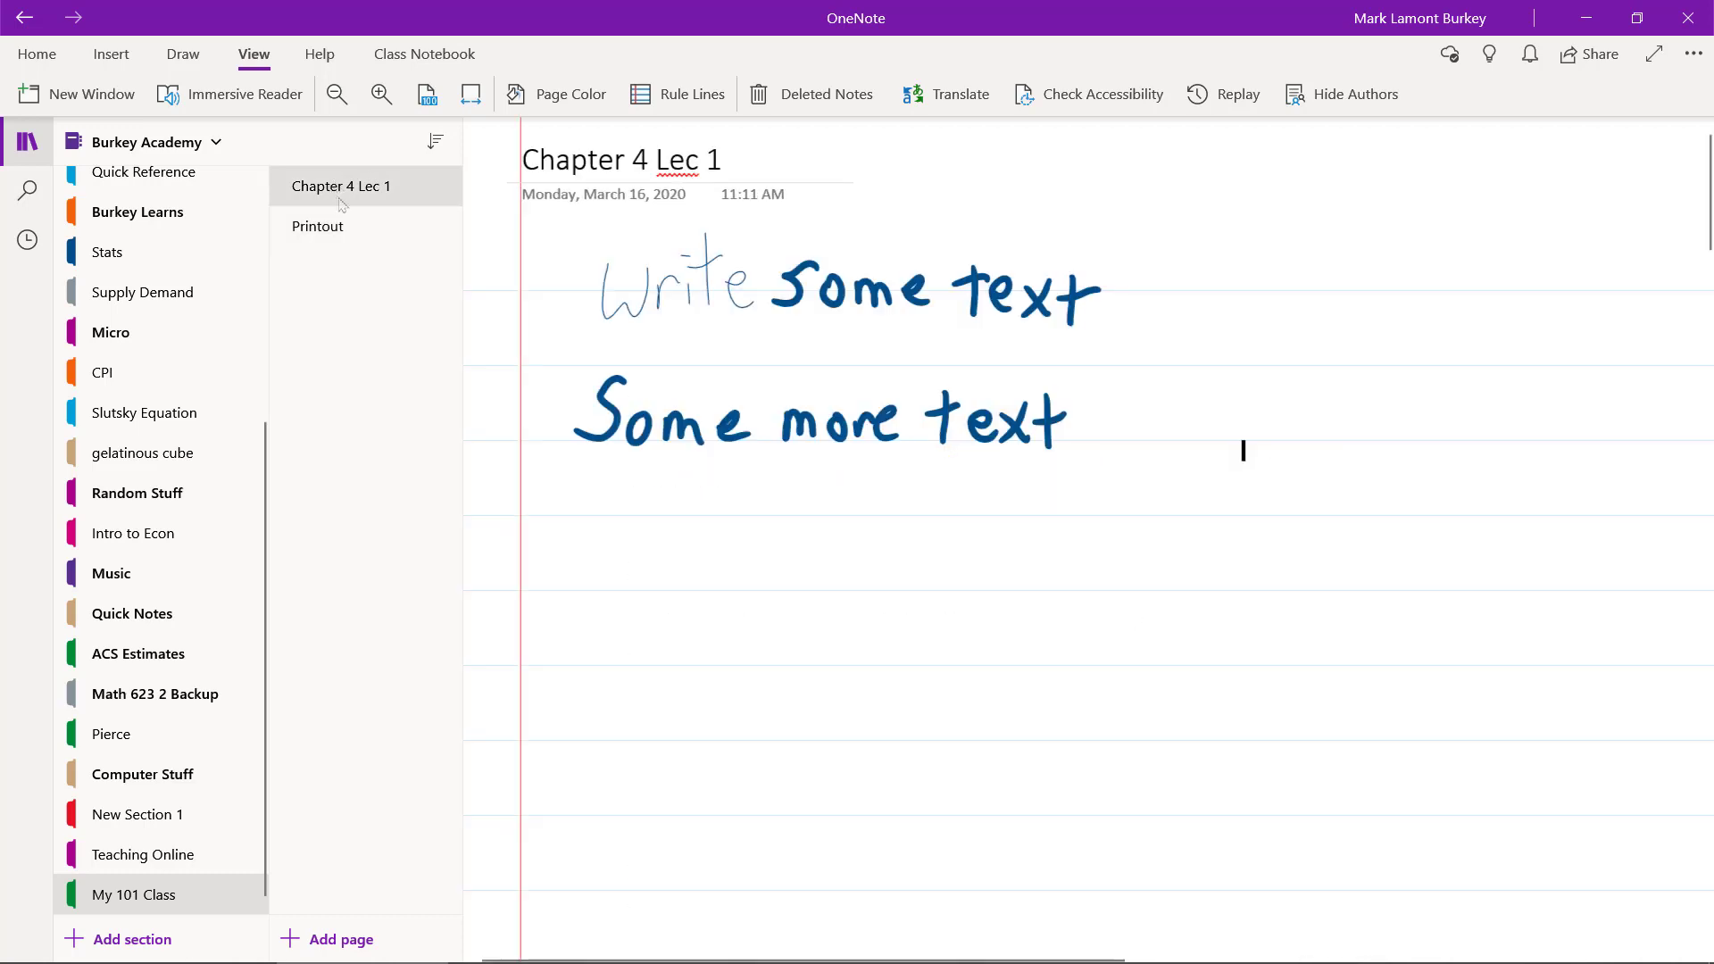
pyautogui.click(362, 230)
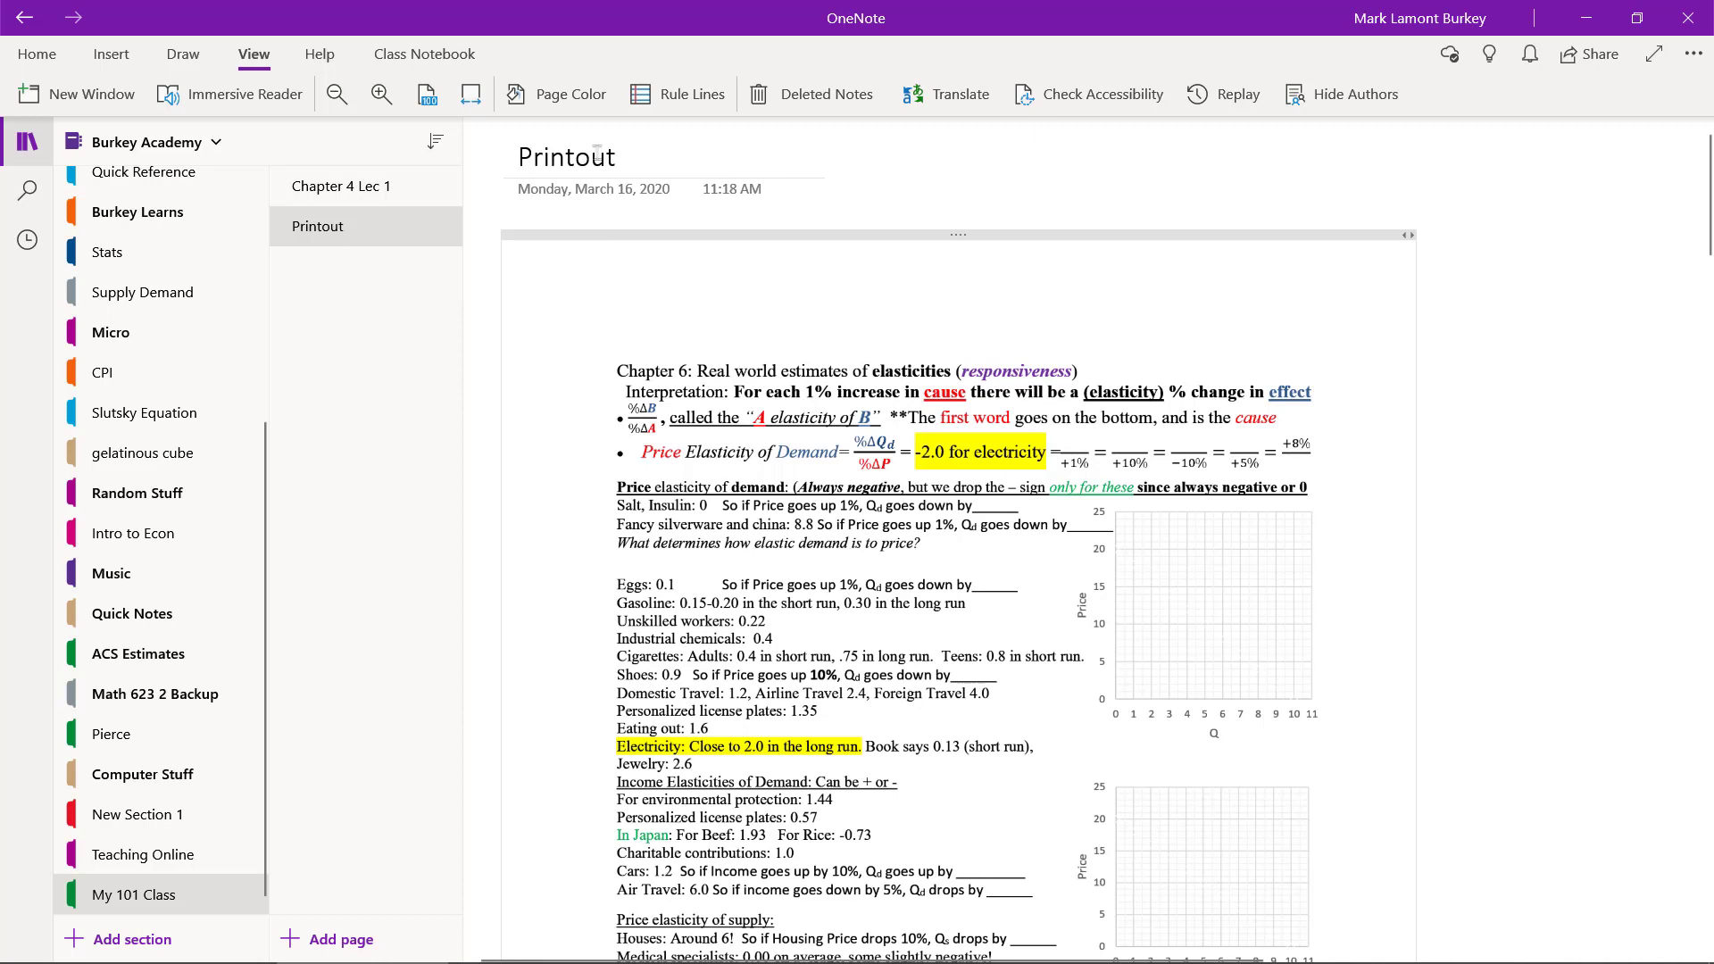
# Retitle the Printout page 'Ch. 6 Handout'
pyautogui.moveTo(616, 157); pyautogui.dragTo(494, 149)
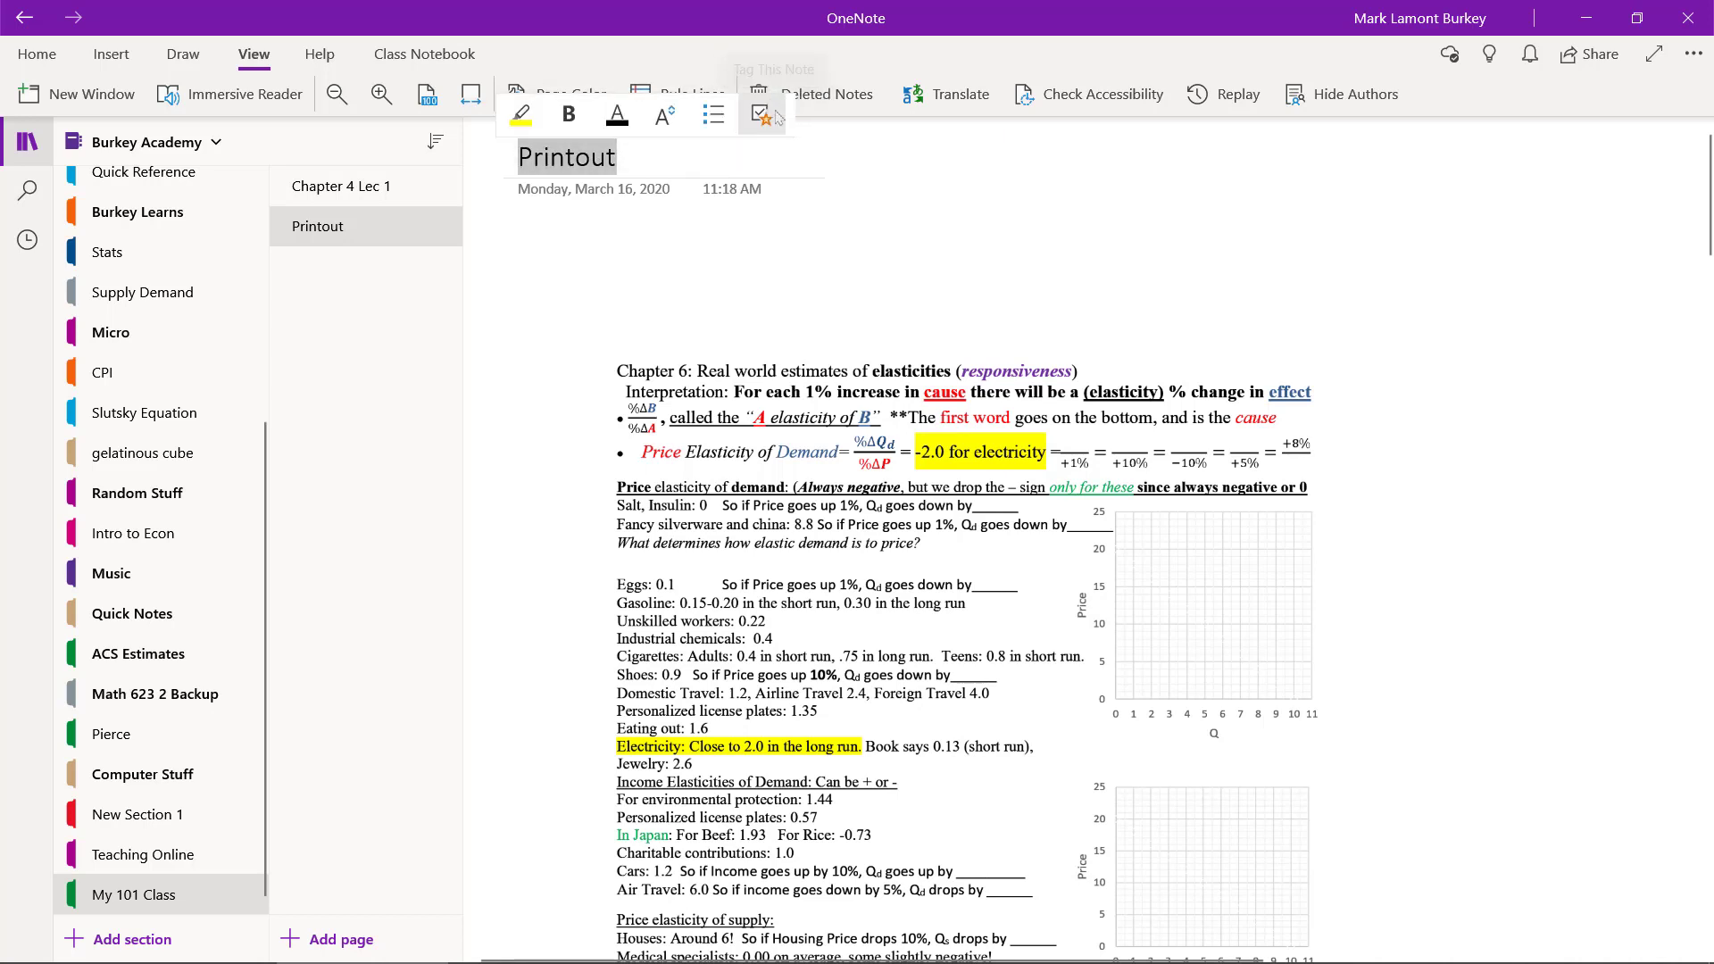
pyautogui.write('Ch. ')
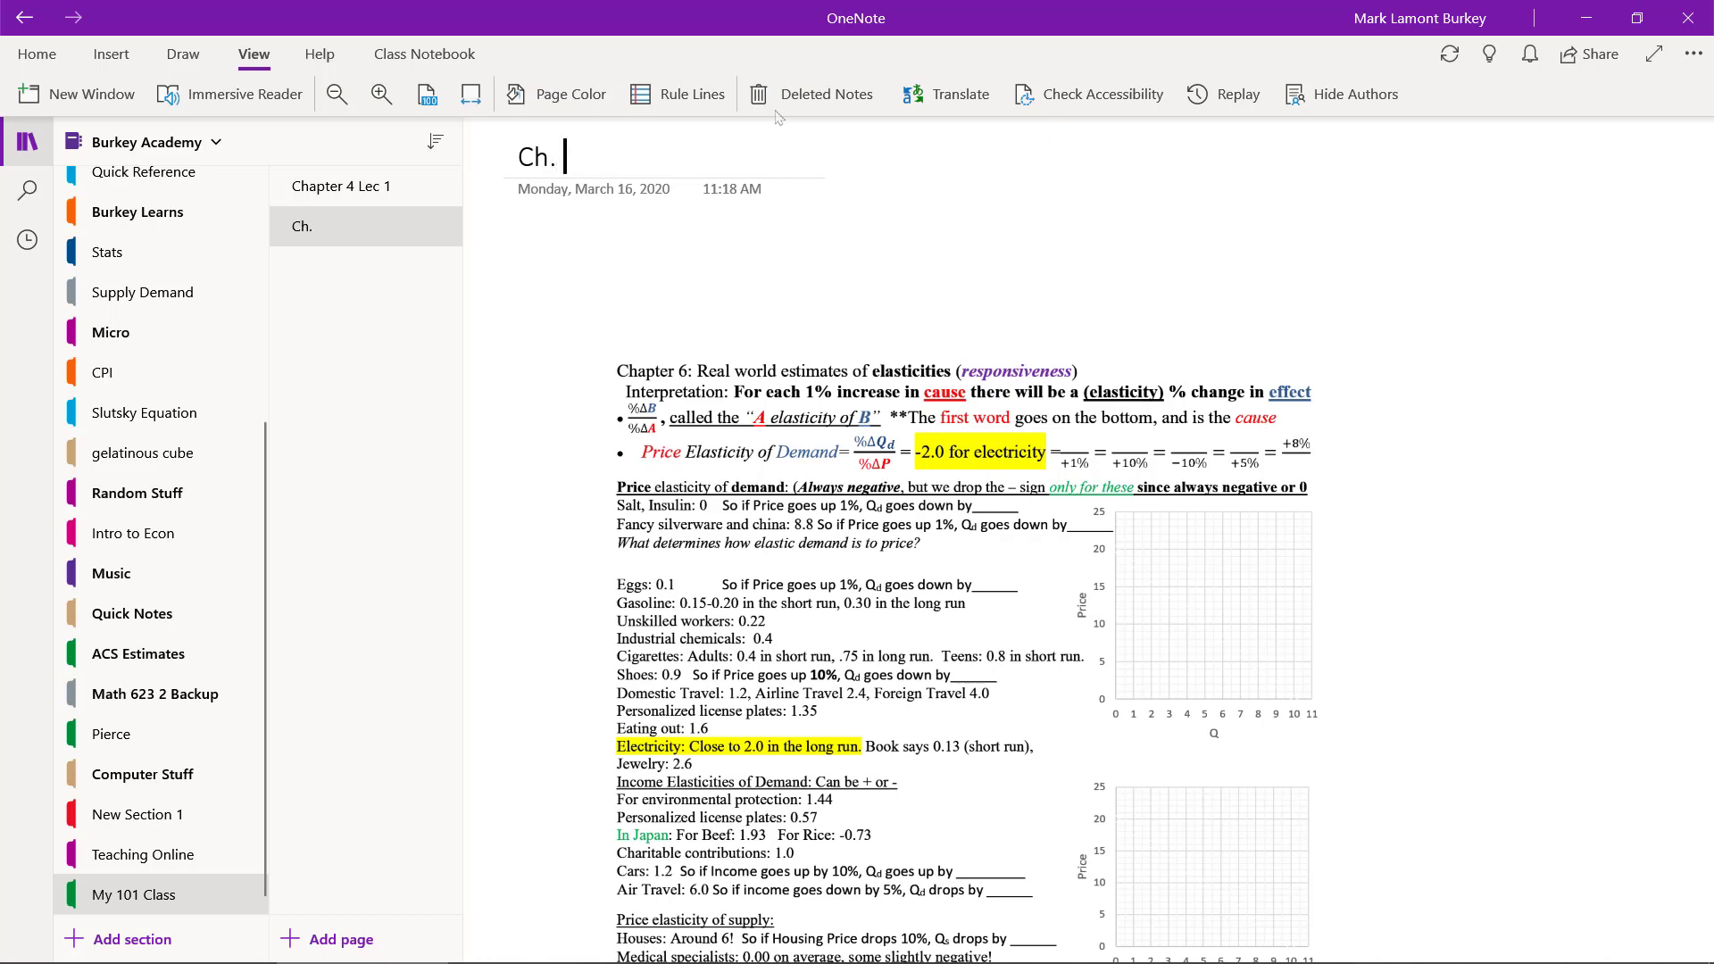
pyautogui.write('6 Handout')
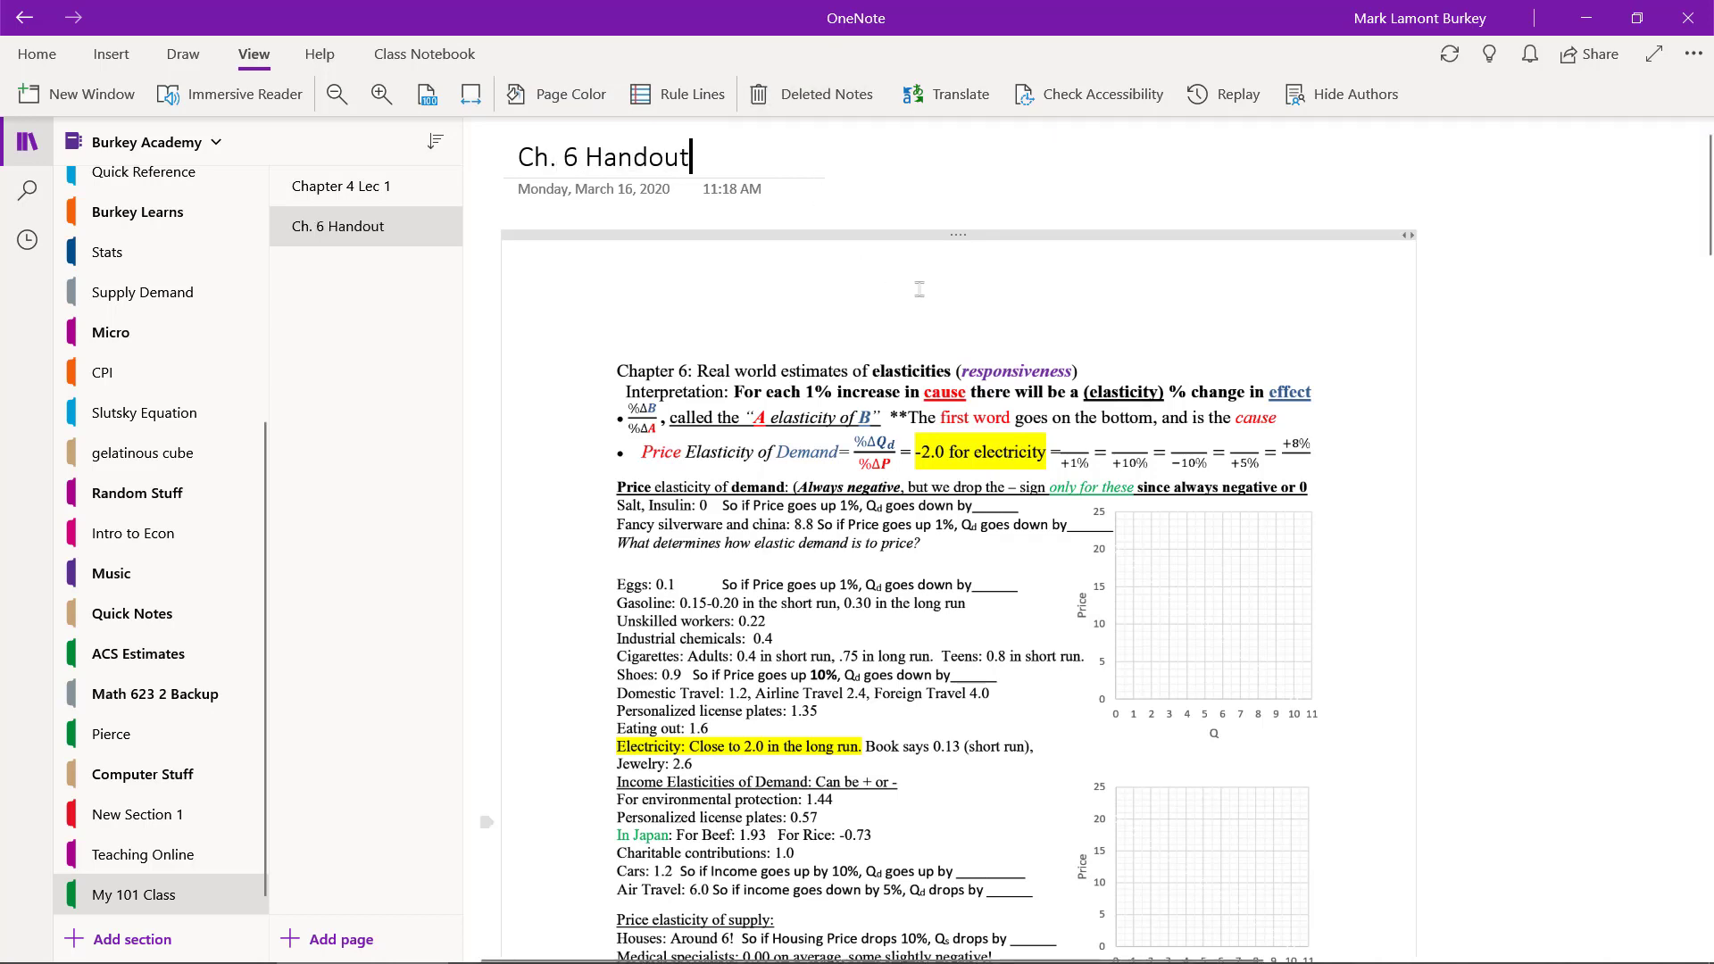
pyautogui.click(996, 175)
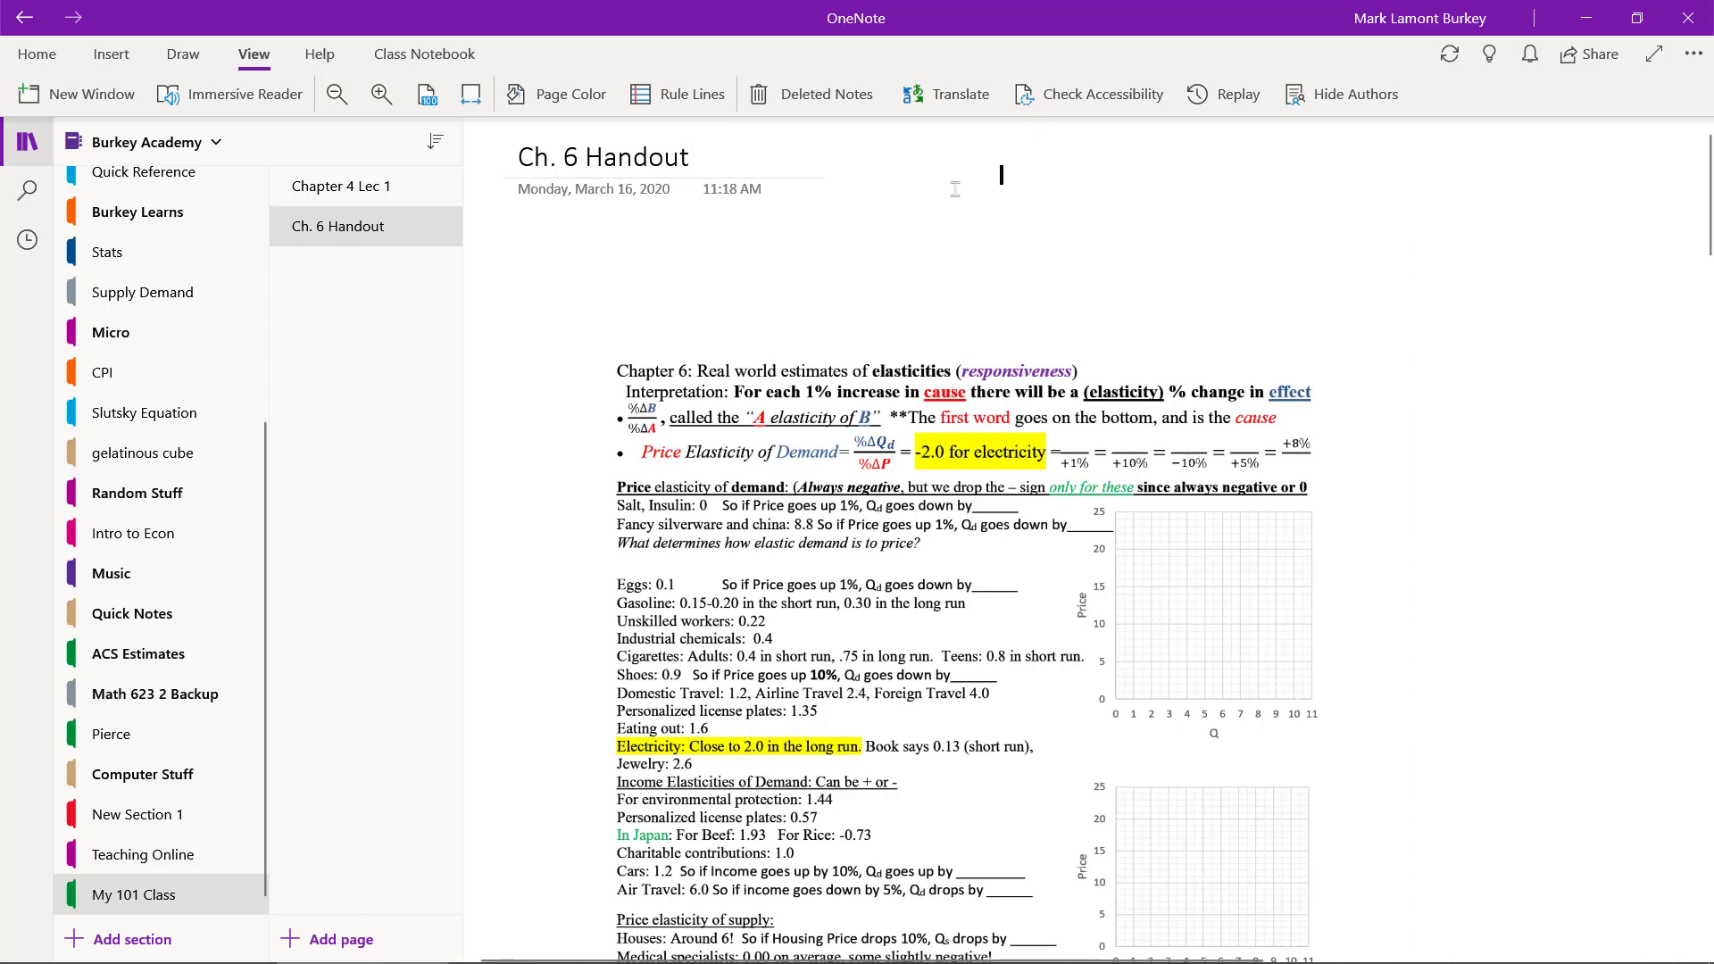
# Delete the date and time stamp beneath the page title
pyautogui.moveTo(576, 193); pyautogui.dragTo(702, 196)
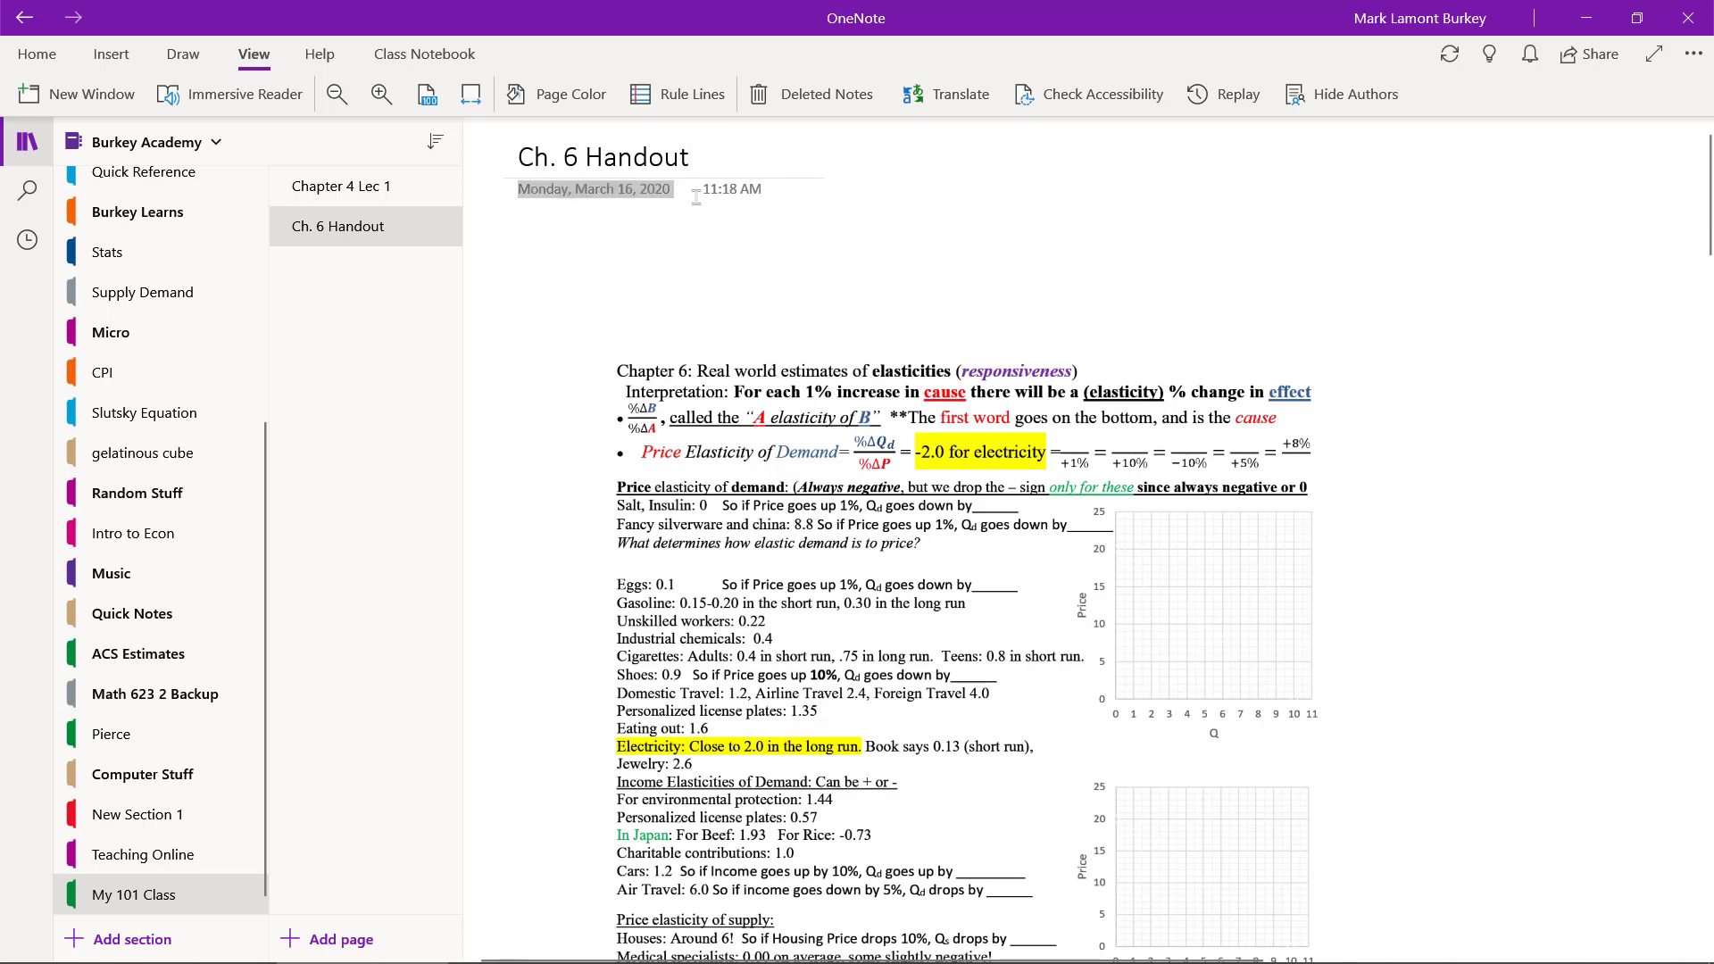
pyautogui.click(728, 194)
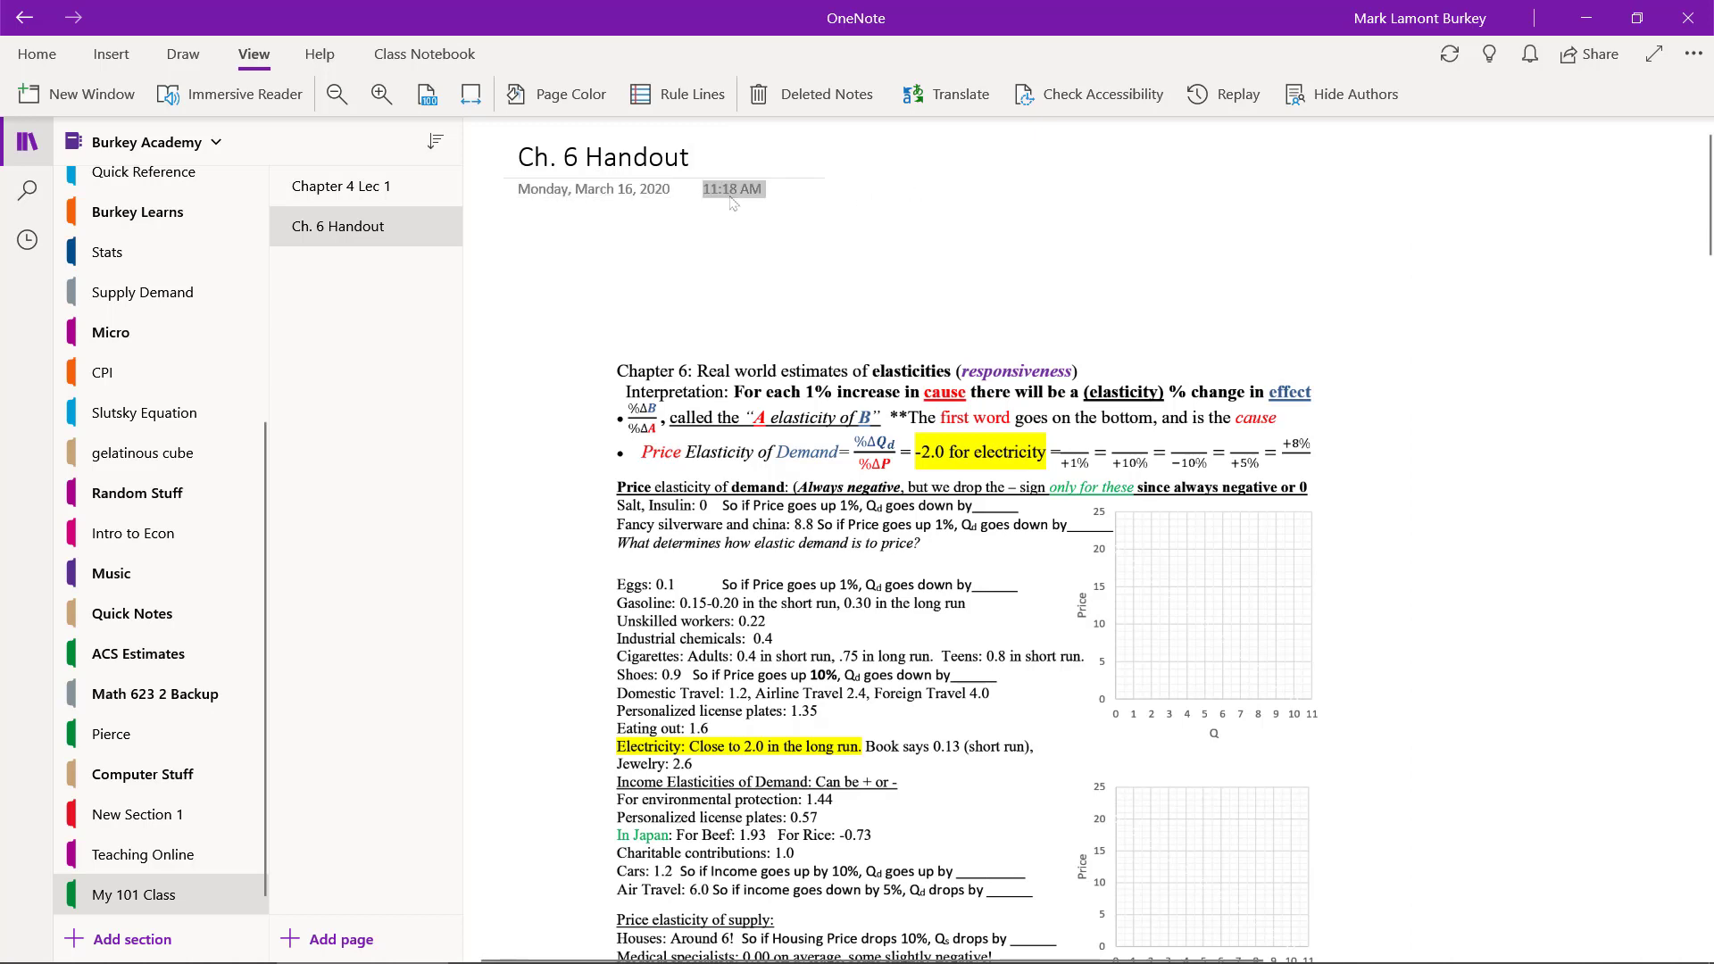
pyautogui.click(590, 192)
pyautogui.press('Delete')
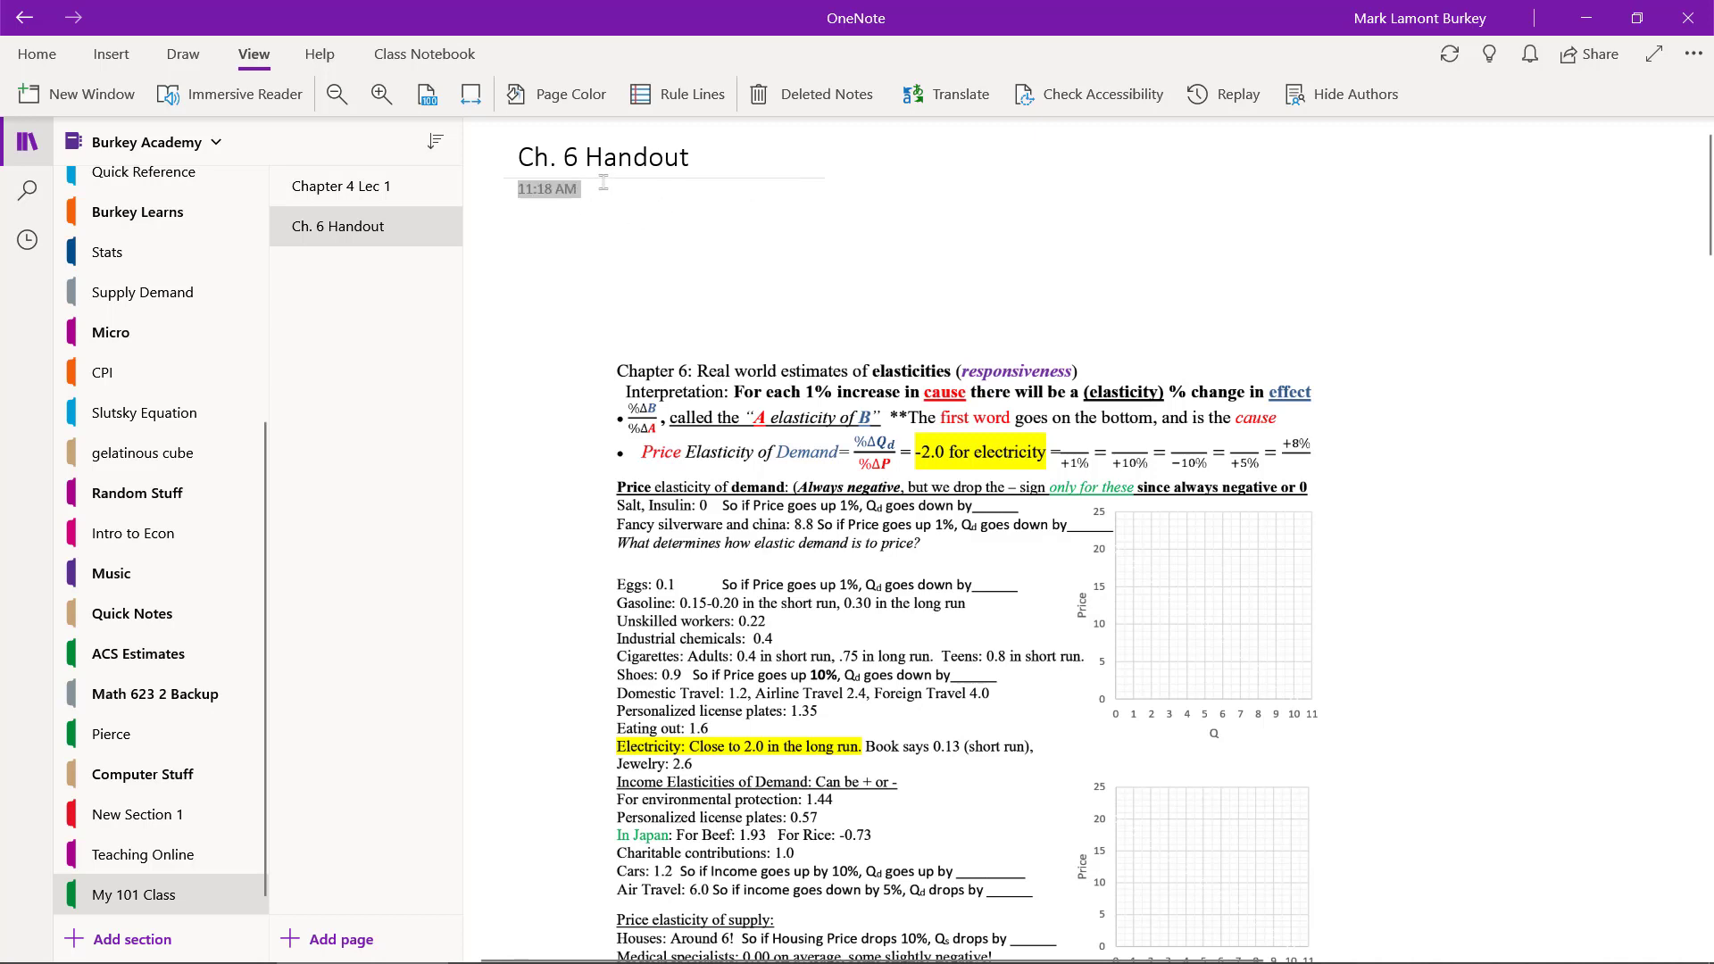
pyautogui.press('Delete')
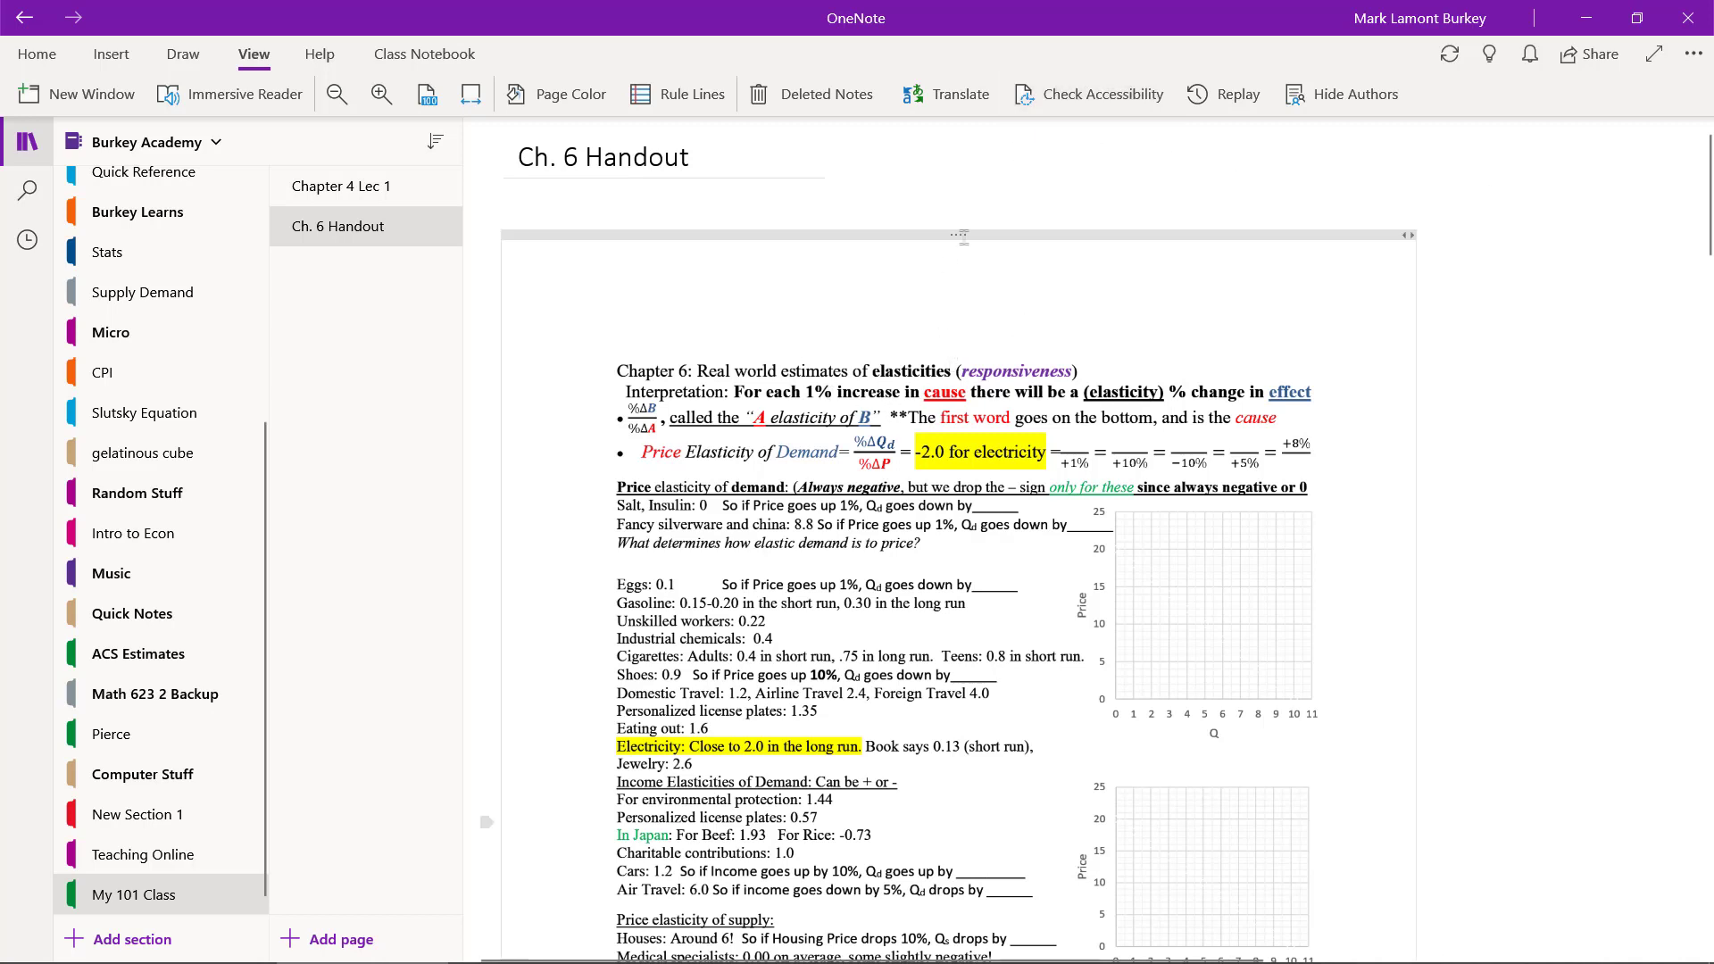
# Set the Chapter 6 elasticities printout picture as the page background
pyautogui.click(978, 353)
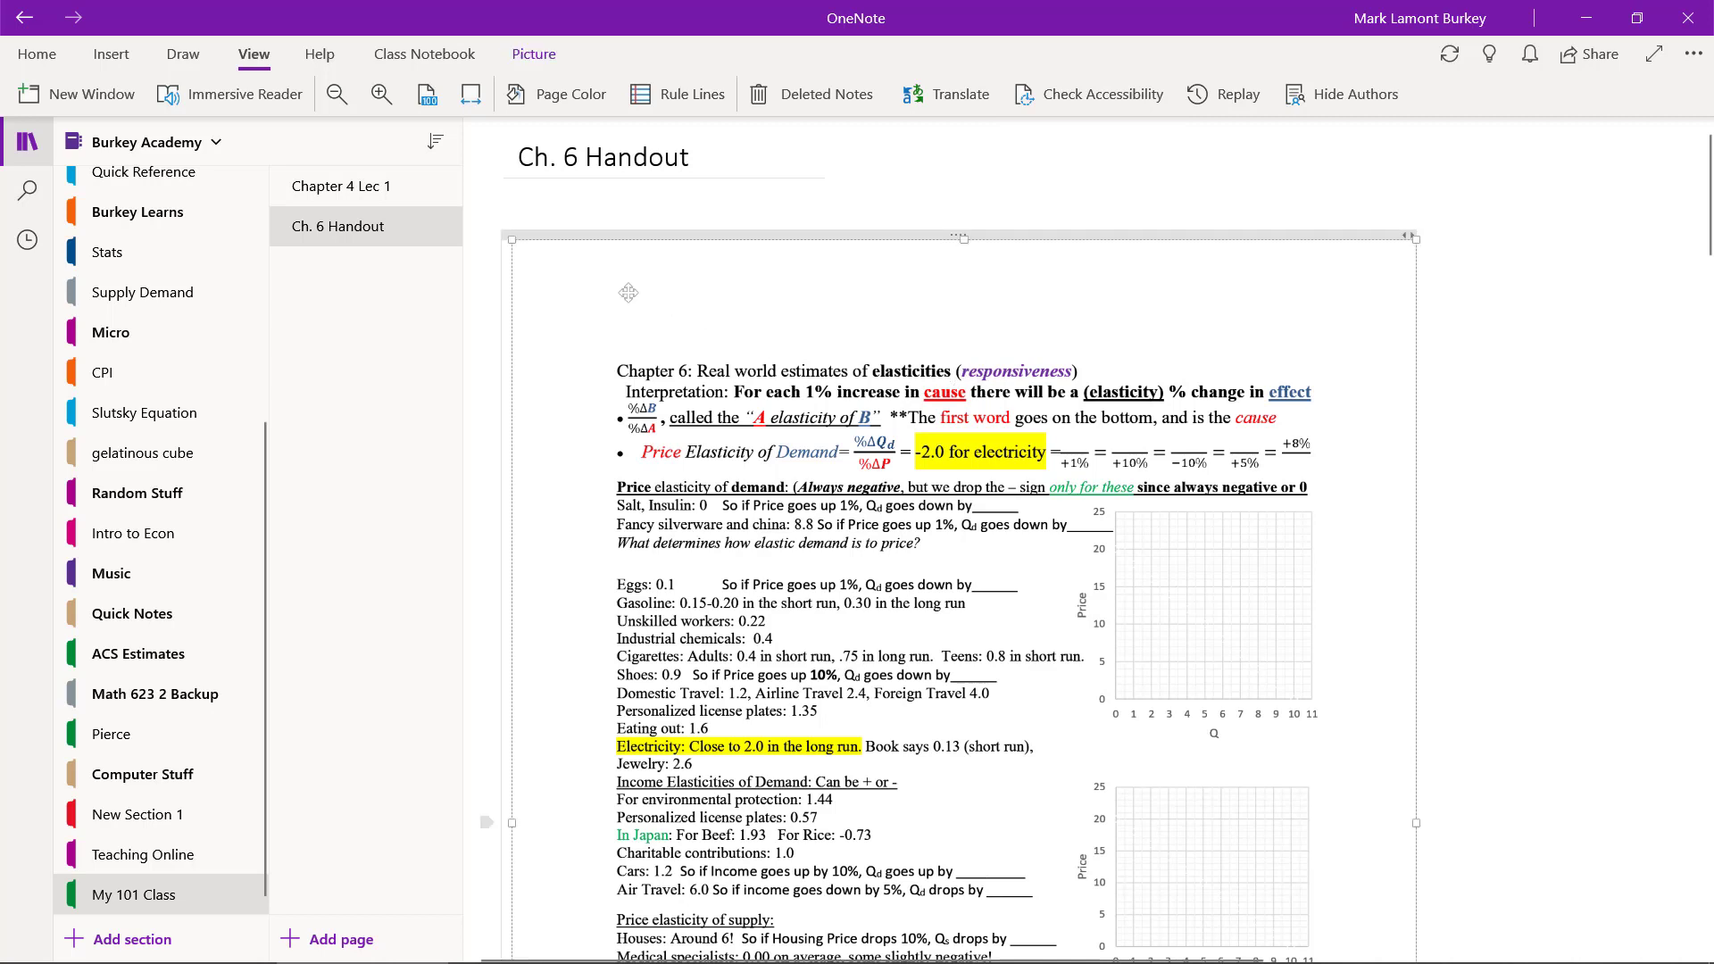
pyautogui.moveTo(592, 316)
pyautogui.mouseDown()
pyautogui.moveTo(765, 352)
pyautogui.moveTo(579, 341)
pyautogui.mouseUp()
pyautogui.click(579, 339)
pyautogui.scroll(-3, 893, 312)
pyautogui.click(1094, 331)
pyautogui.rightClick(941, 280)
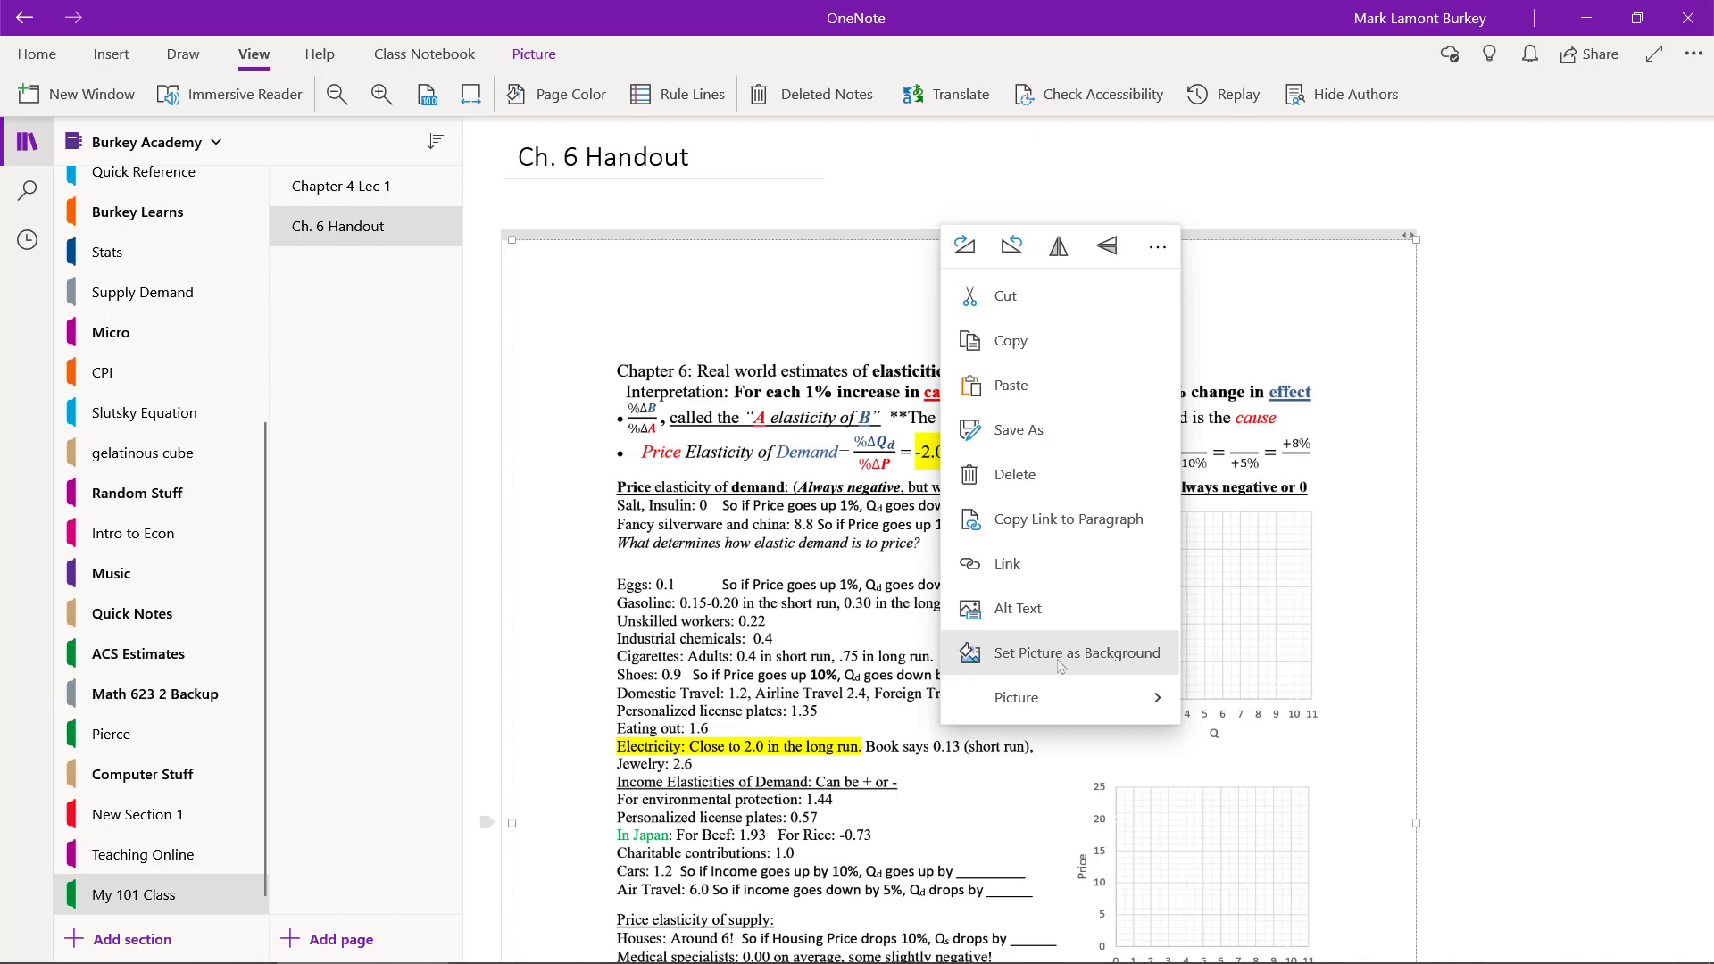
pyautogui.click(1060, 665)
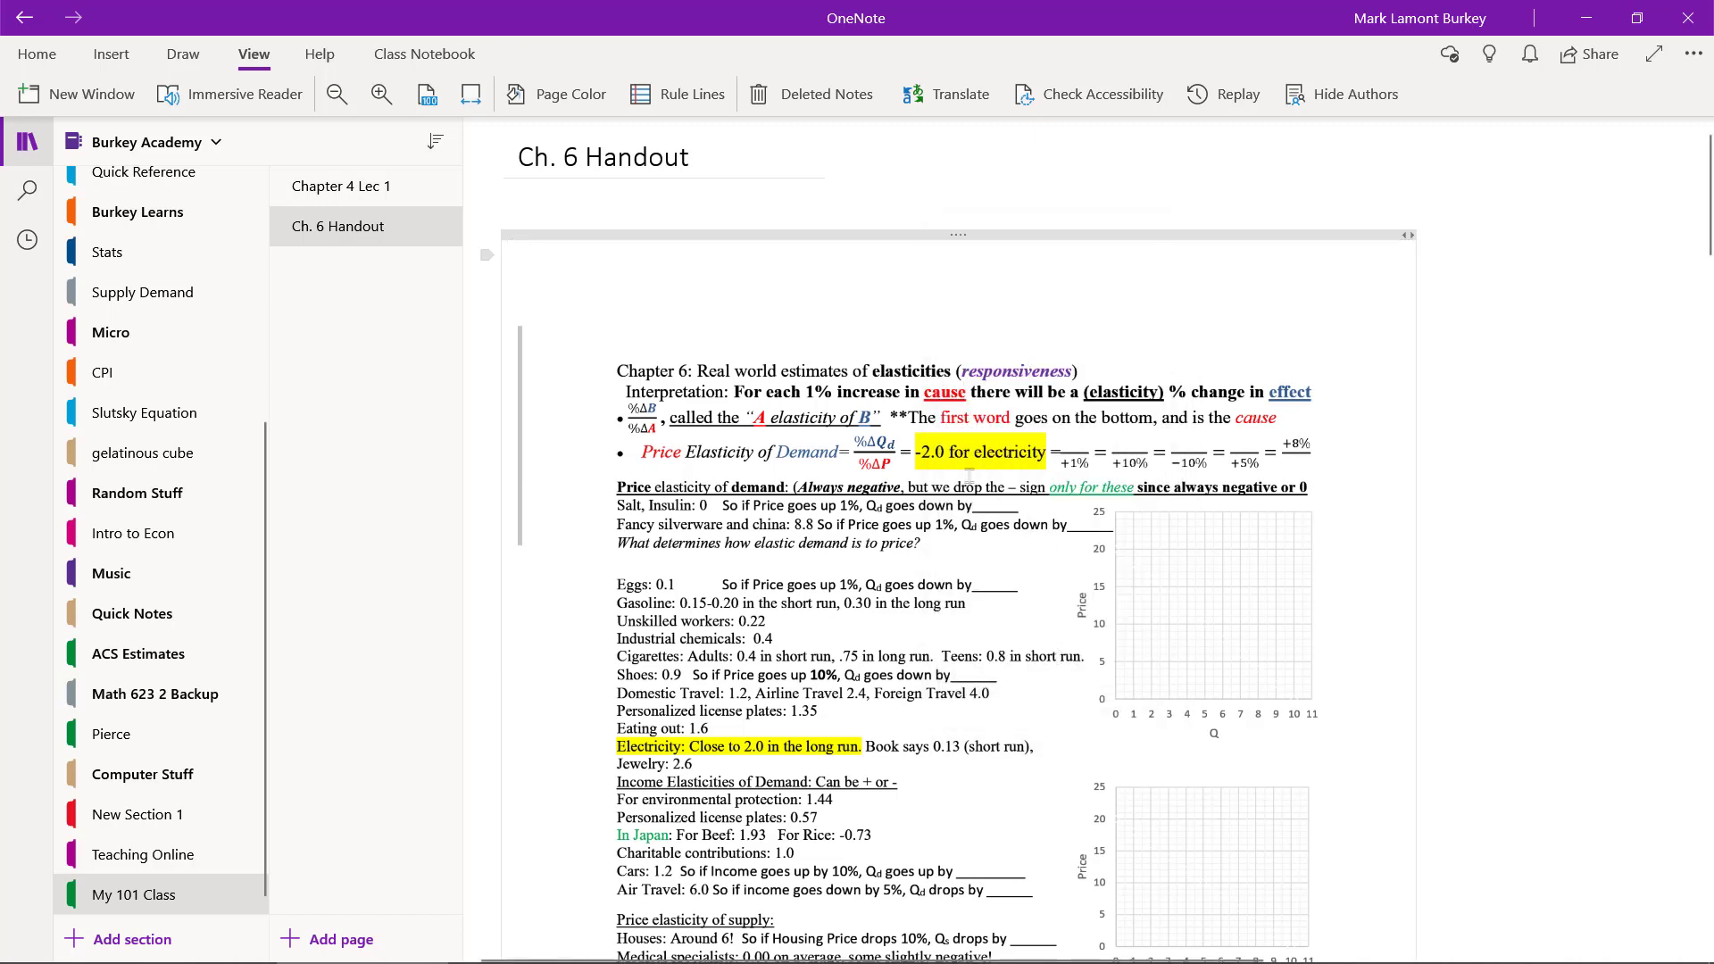
pyautogui.click(519, 554)
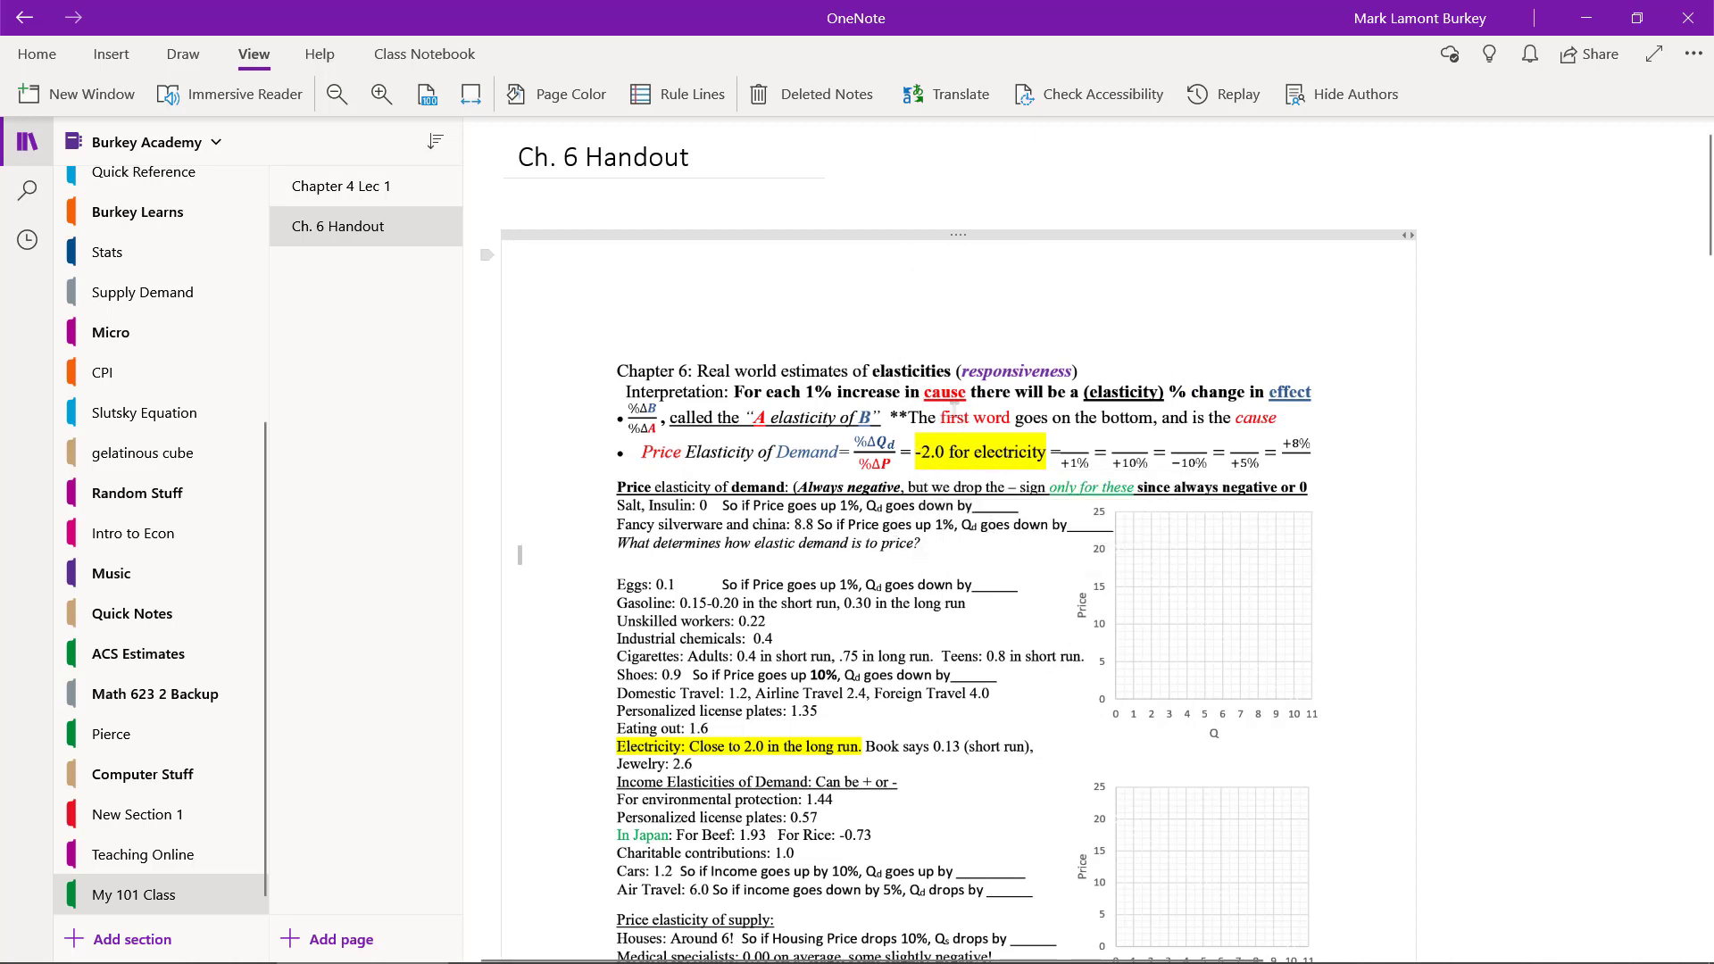
# Set the midpoint-exercises and practice-questions worksheet picture as background too
pyautogui.scroll(-20, 1399, 387)
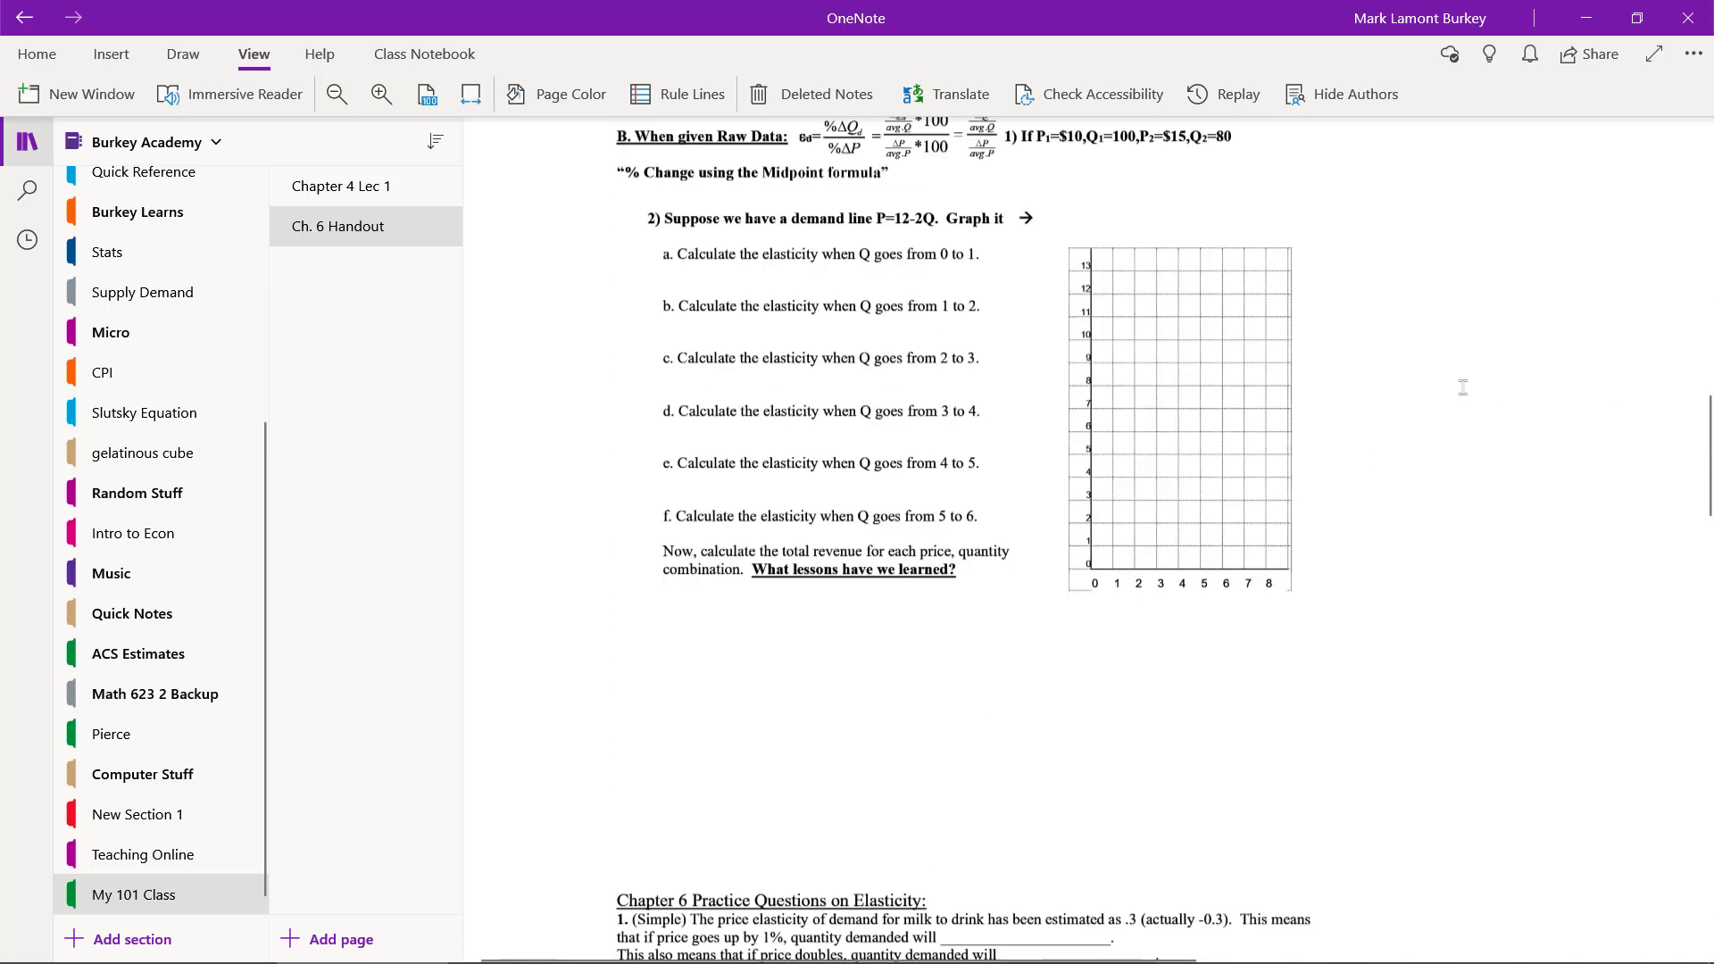
pyautogui.click(1065, 359)
pyautogui.rightClick(1065, 359)
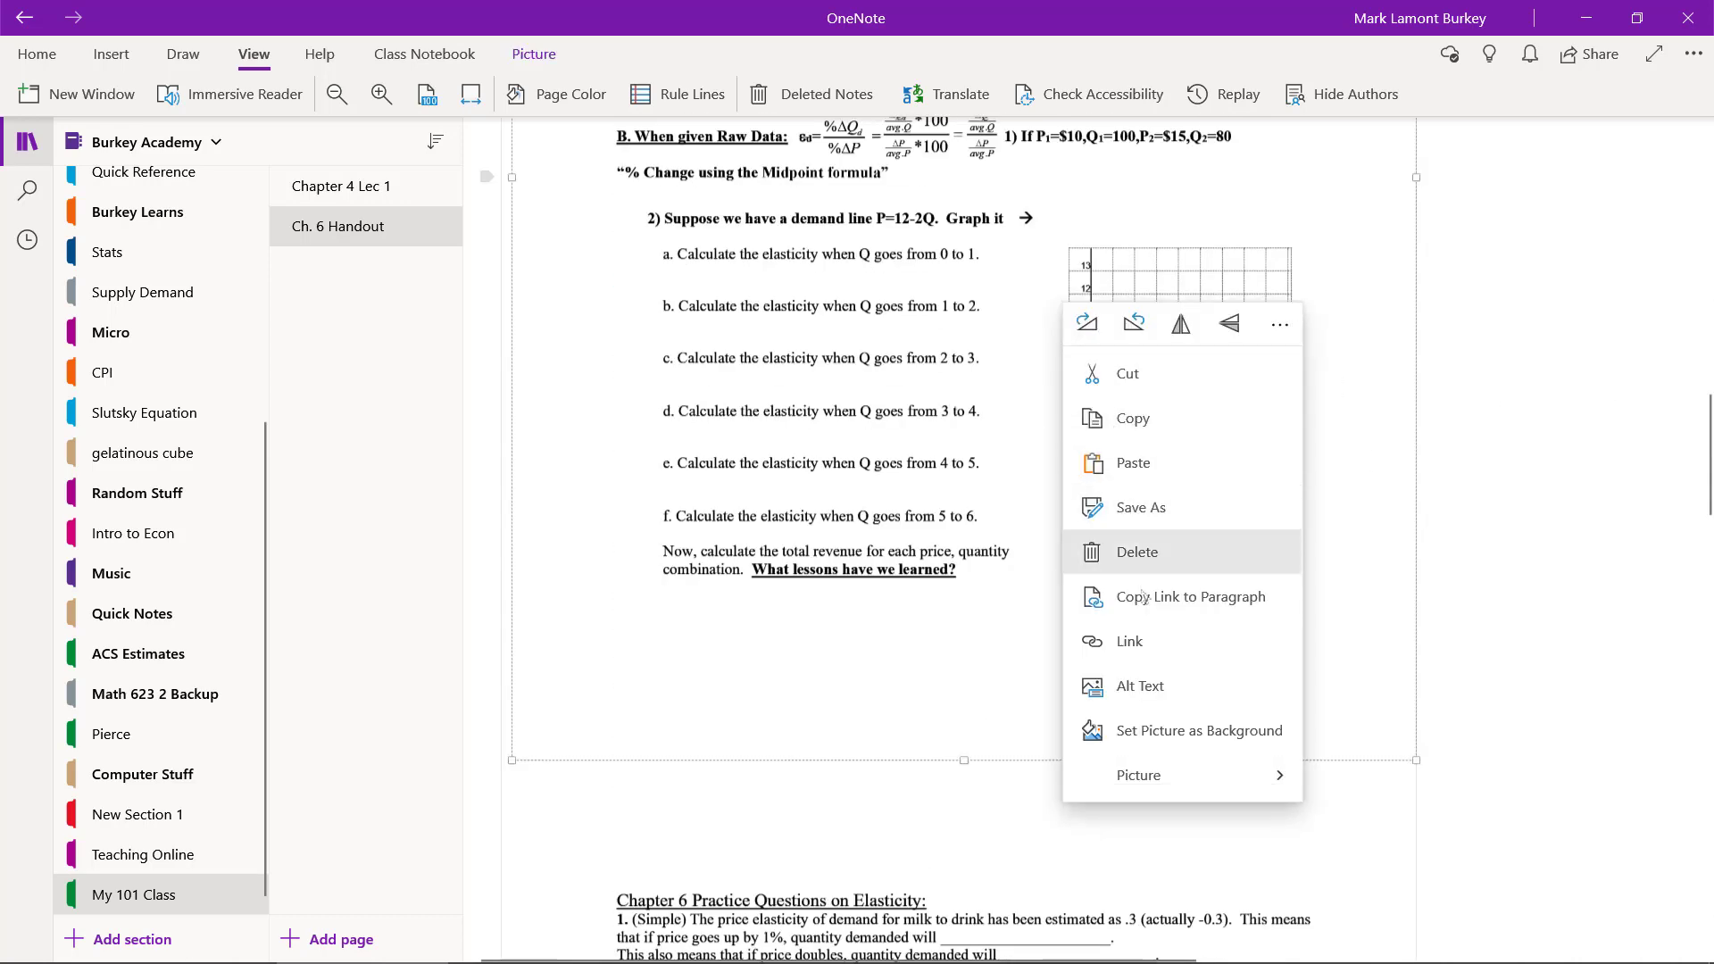
pyautogui.click(1470, 475)
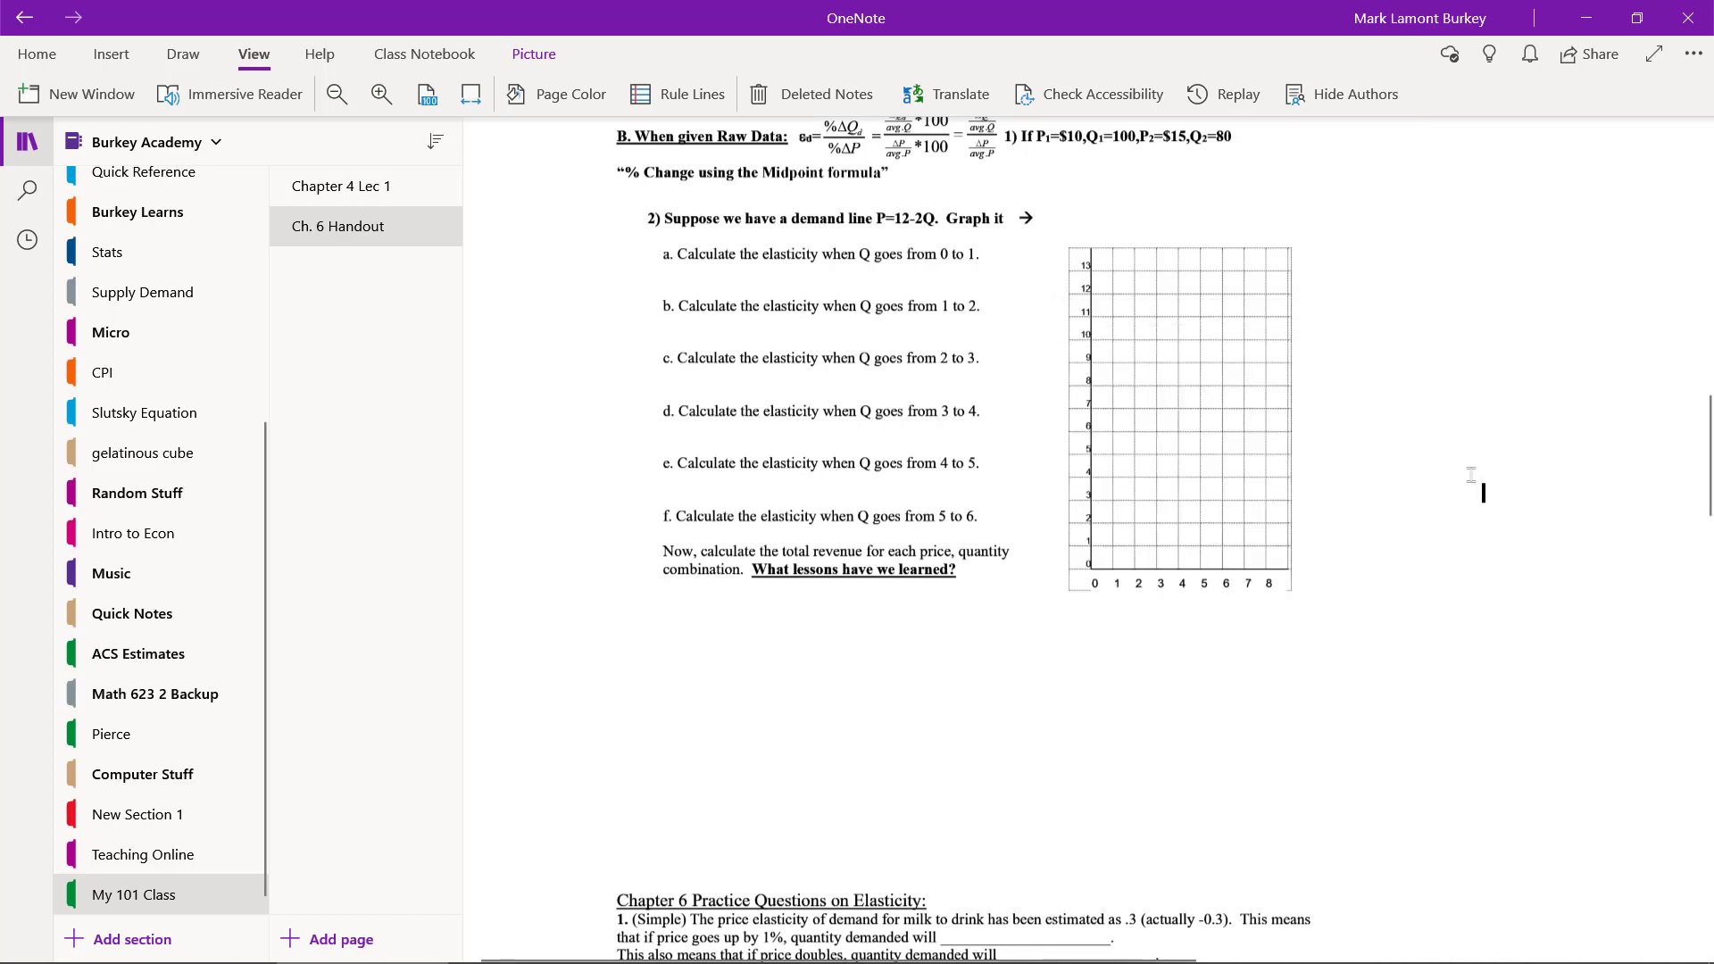
pyautogui.scroll(15, 1471, 475)
pyautogui.scroll(-10, 1272, 272)
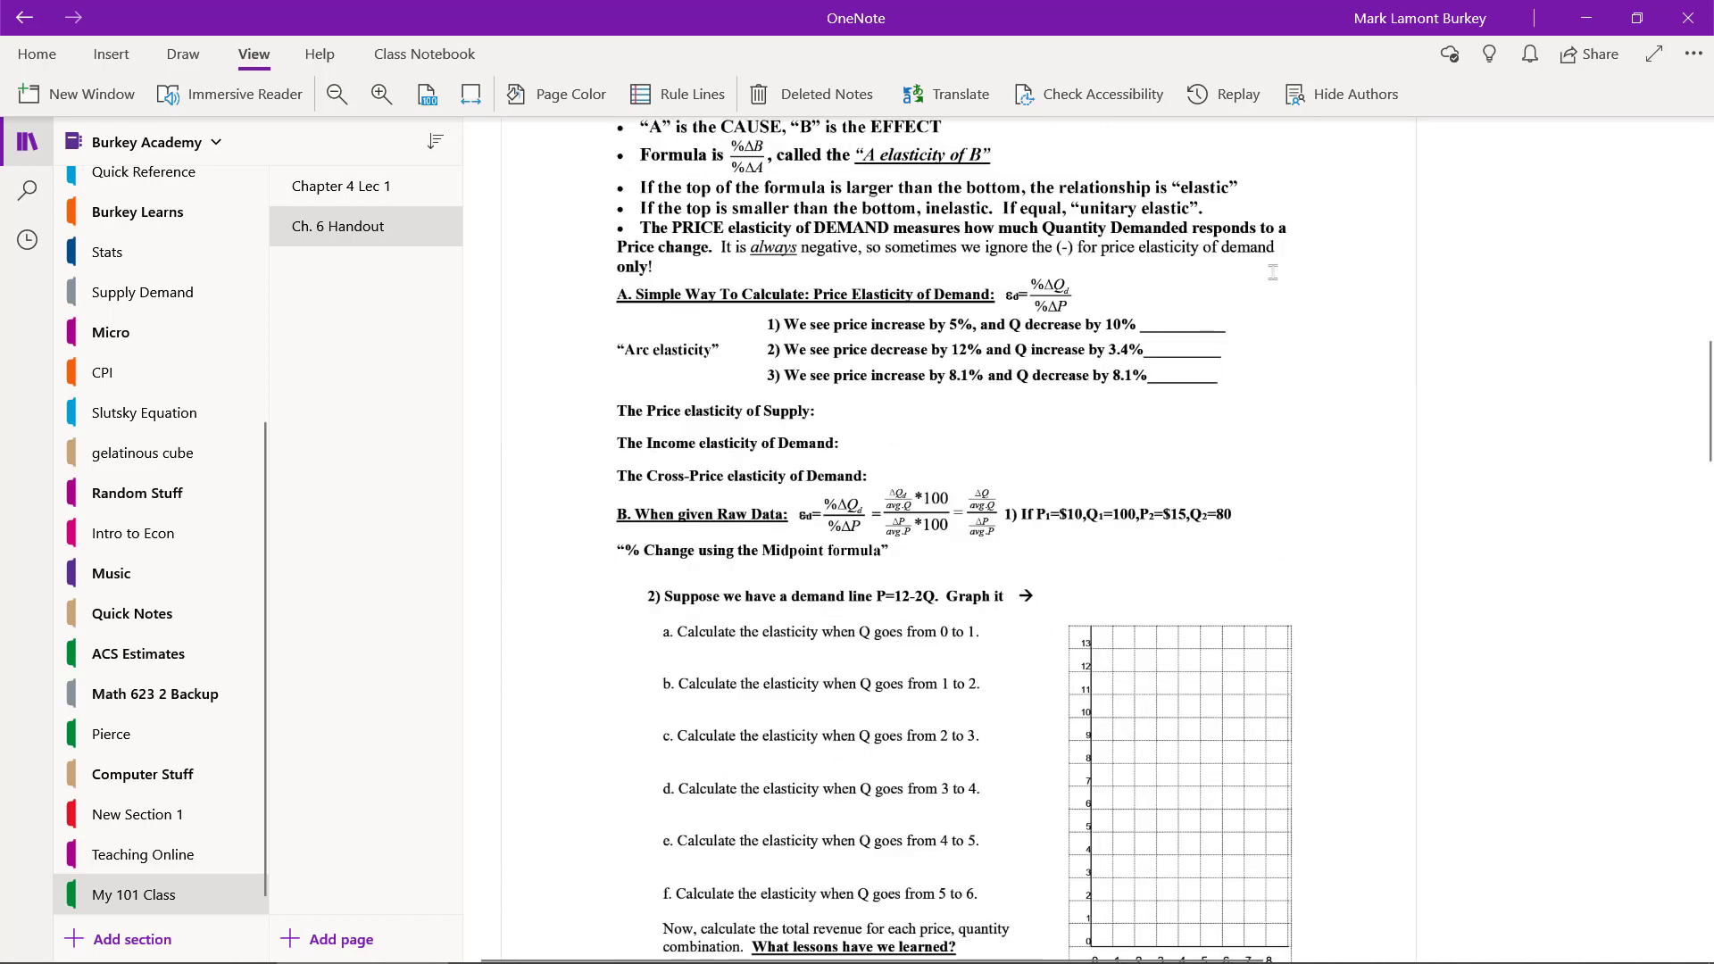
pyautogui.scroll(-10, 1272, 273)
pyautogui.click(1269, 314)
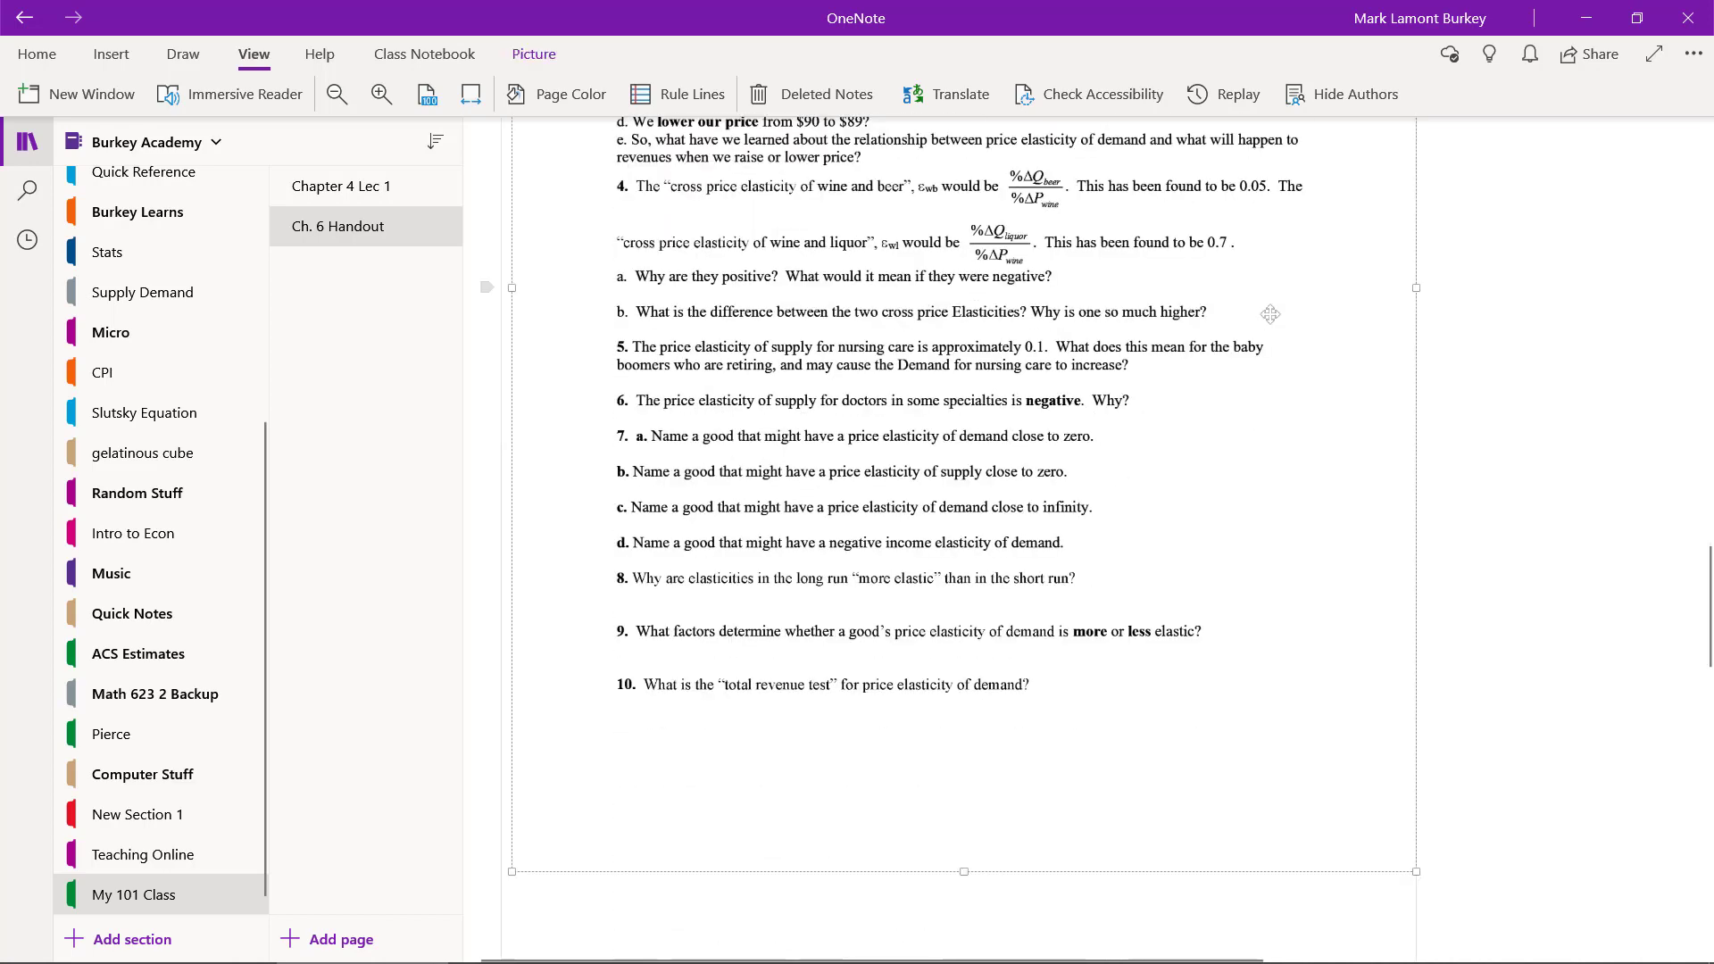
pyautogui.rightClick(1269, 314)
pyautogui.click(1377, 669)
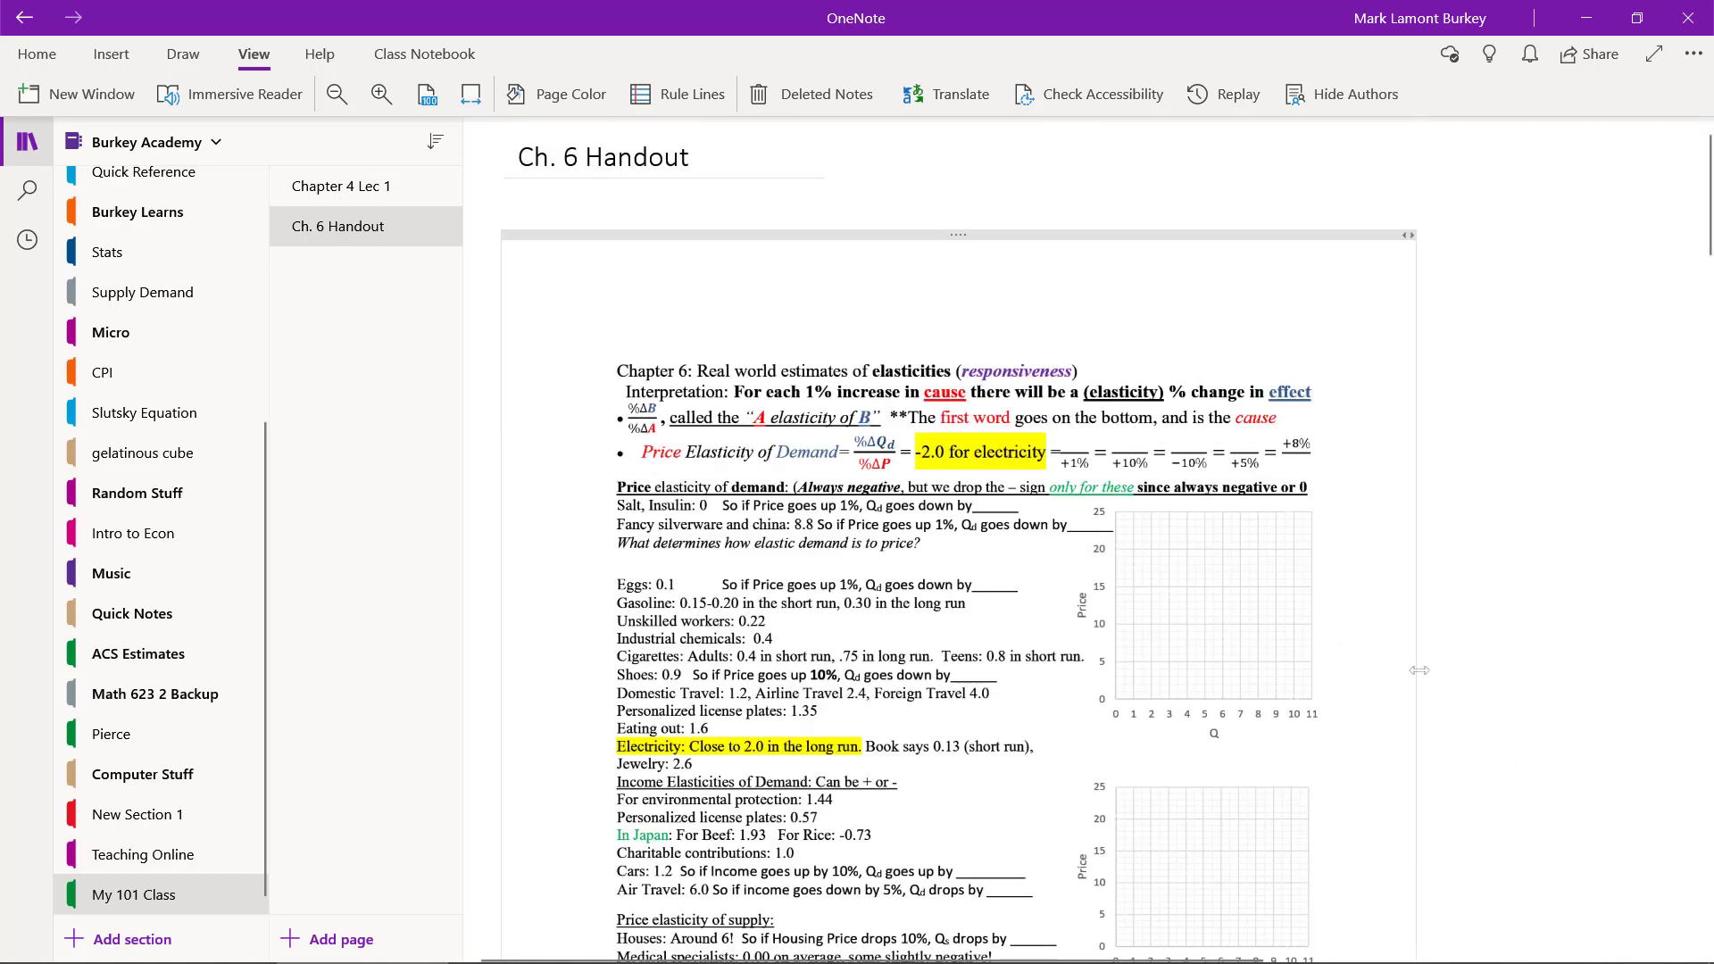
pyautogui.scroll(1, 1431, 671)
pyautogui.scroll(1, 1432, 671)
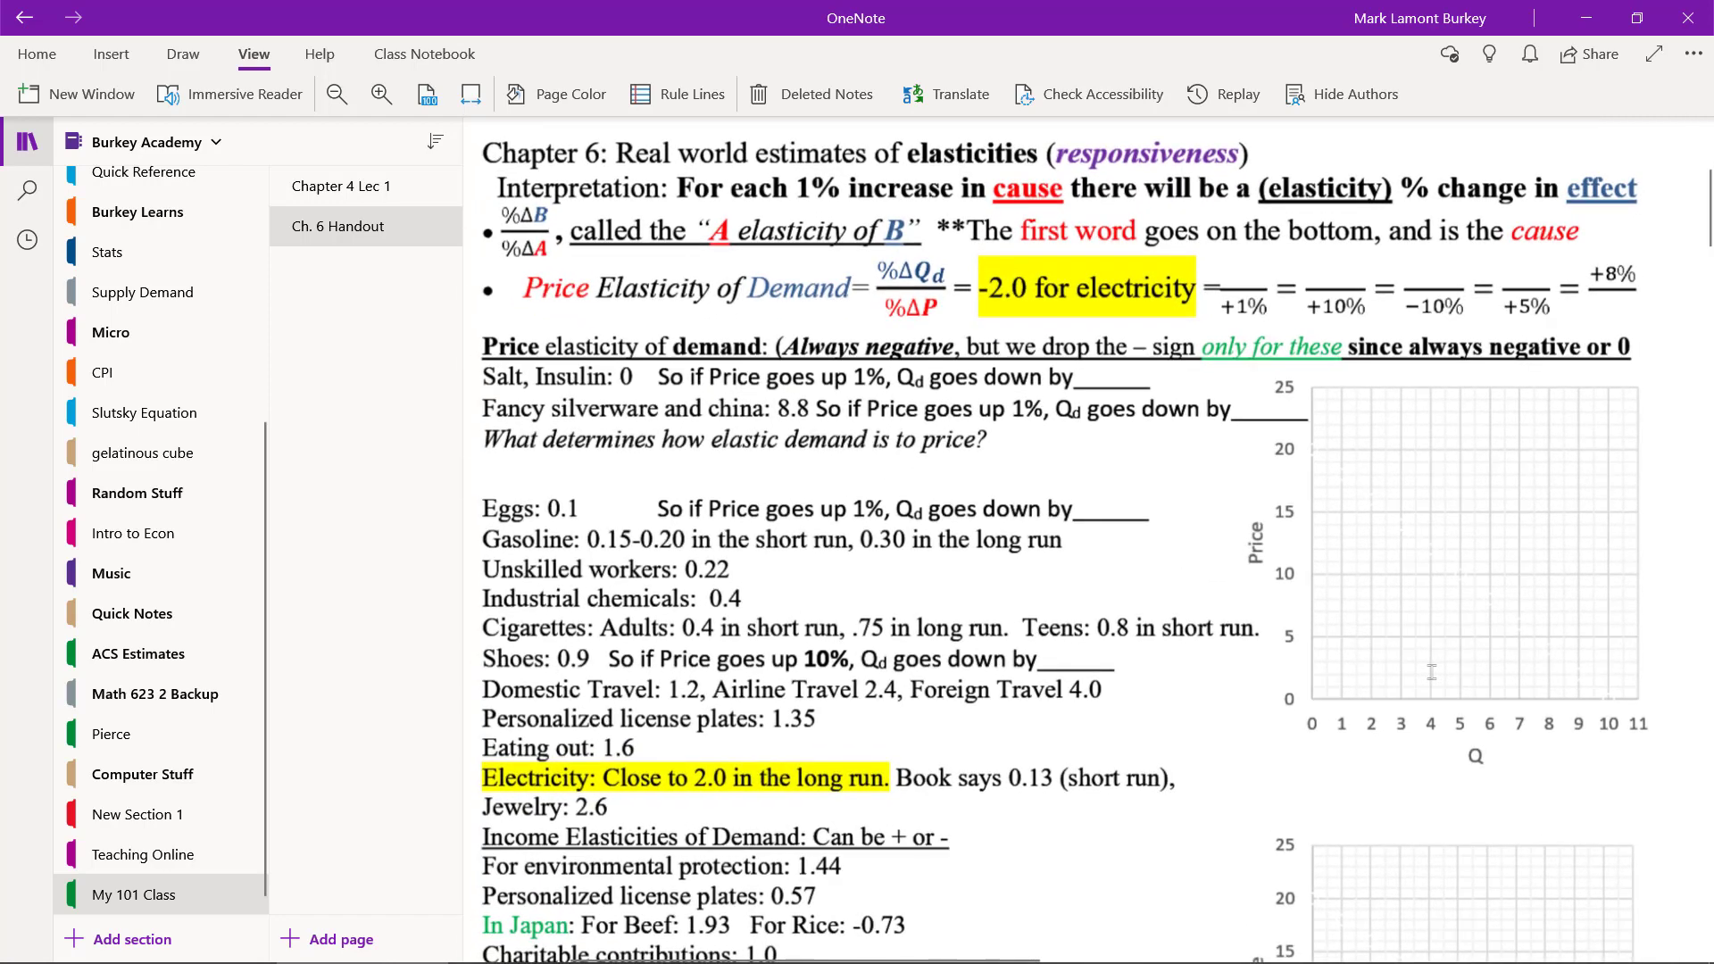
# Hide the navigation pane and switch the handout page to full screen mode
pyautogui.click(27, 143)
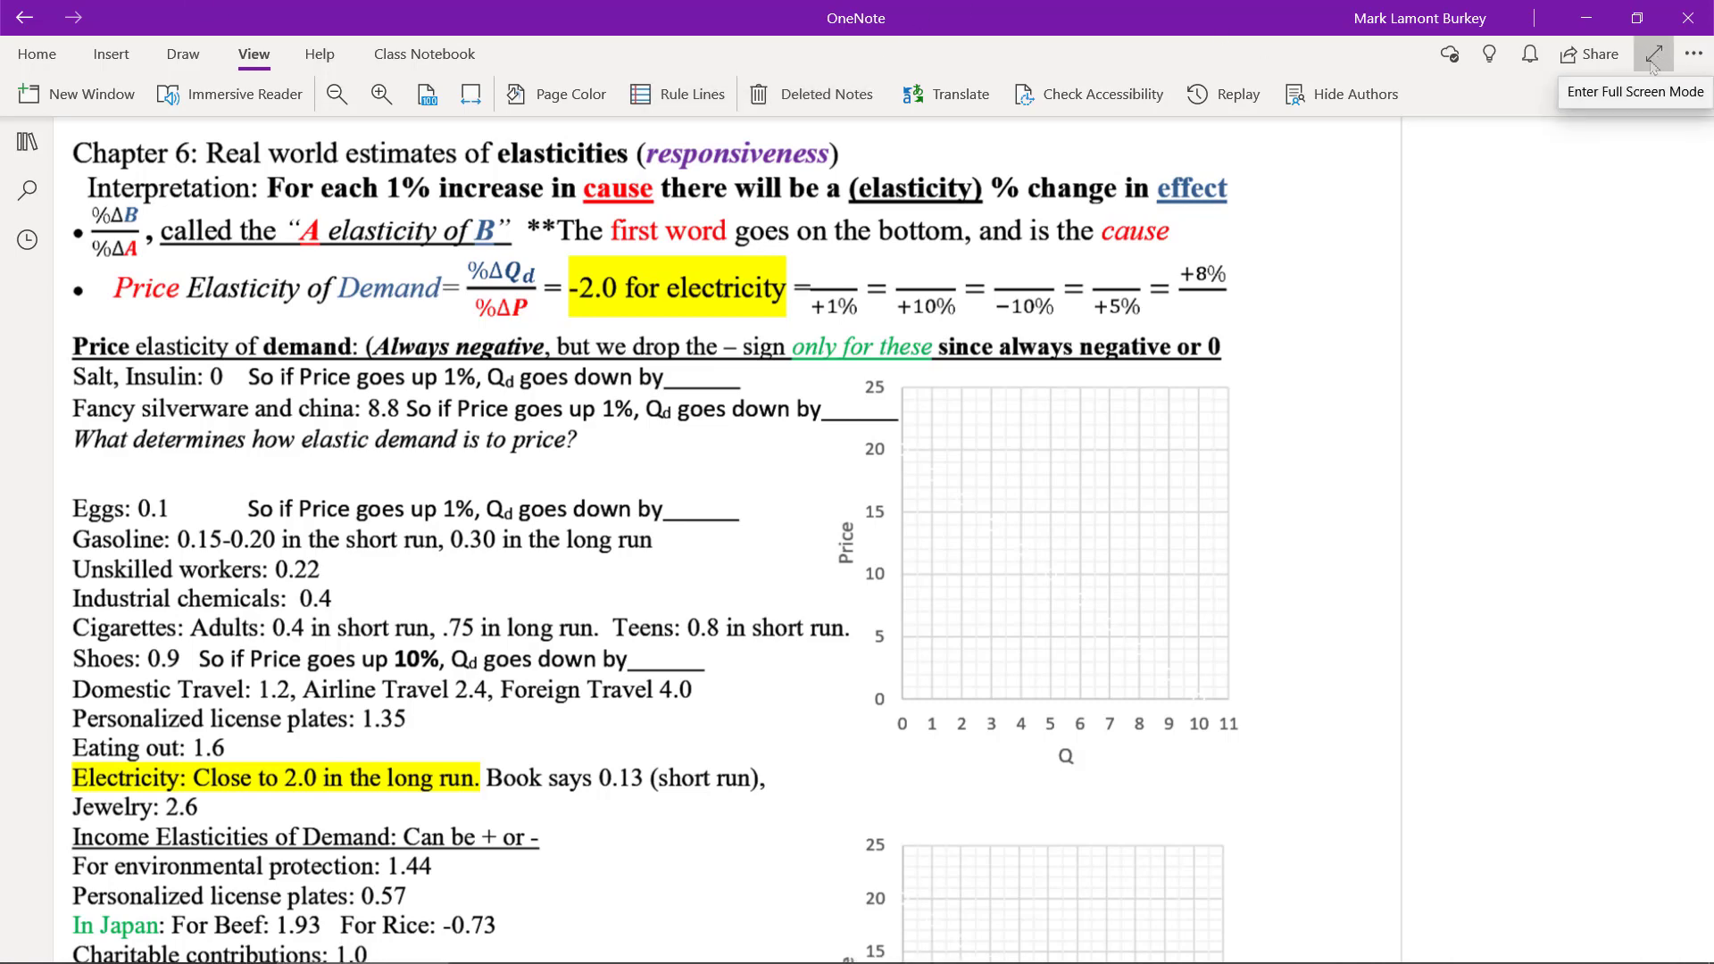
pyautogui.click(1652, 58)
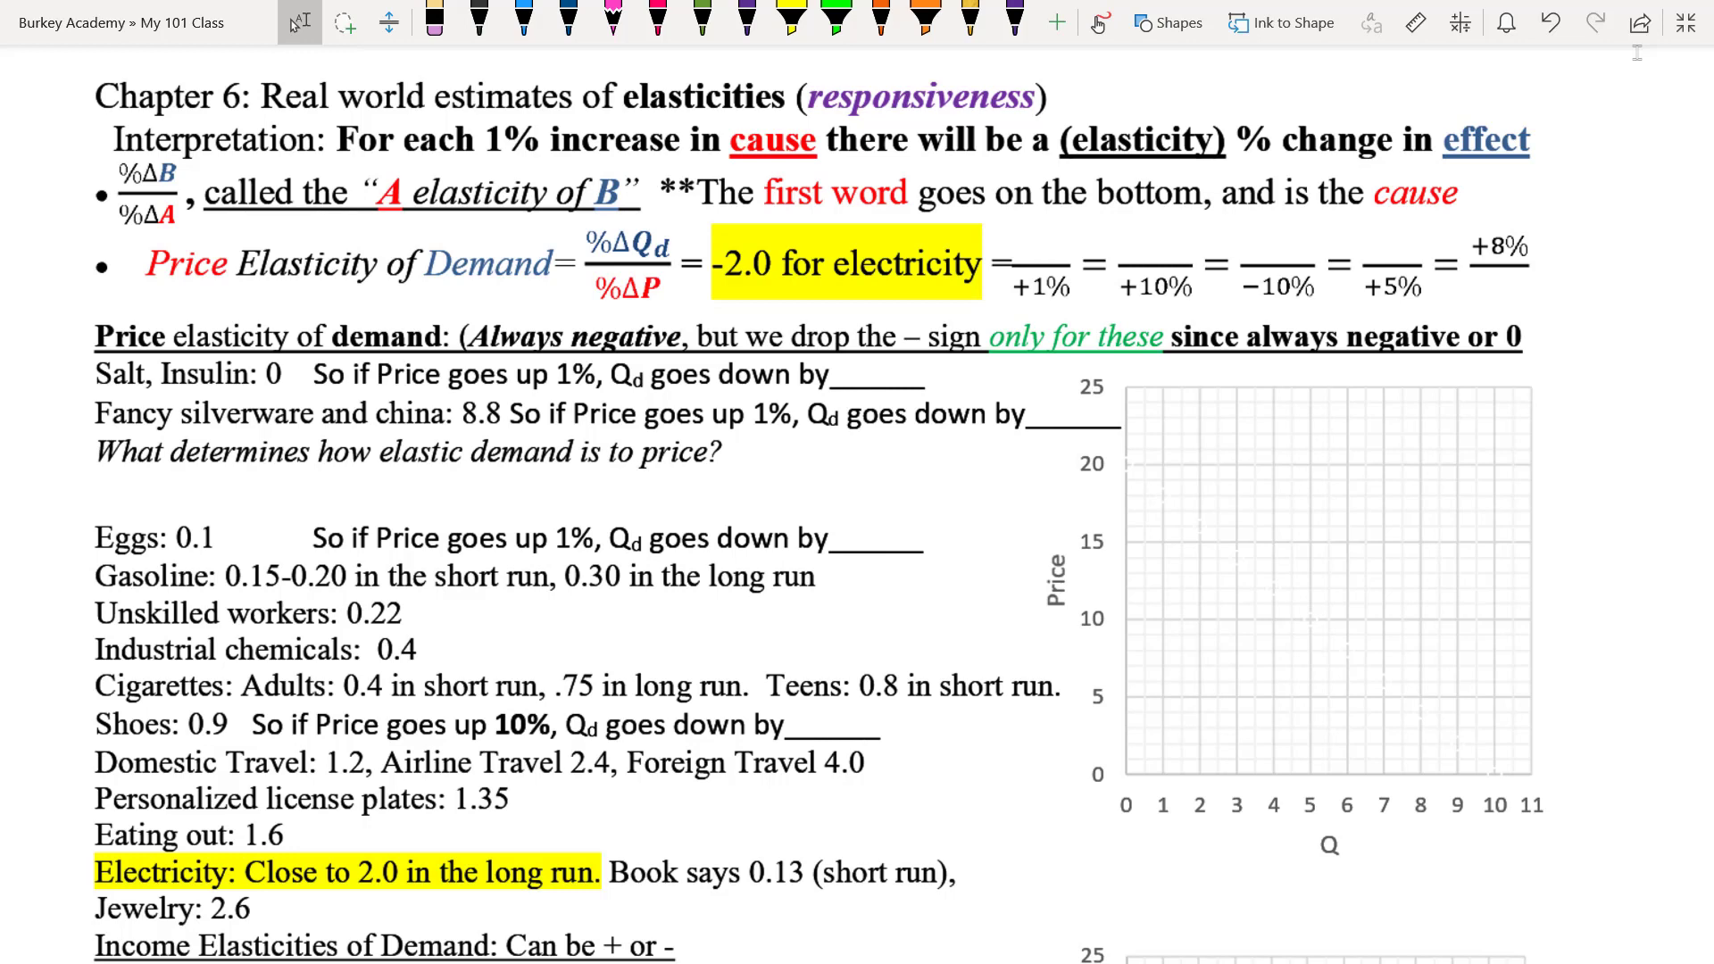
# Write -2% over +1% and -20% over +10% in thin dark-blue ink
pyautogui.click(568, 18)
pyautogui.moveTo(1034, 237); pyautogui.dragTo(1010, 247)
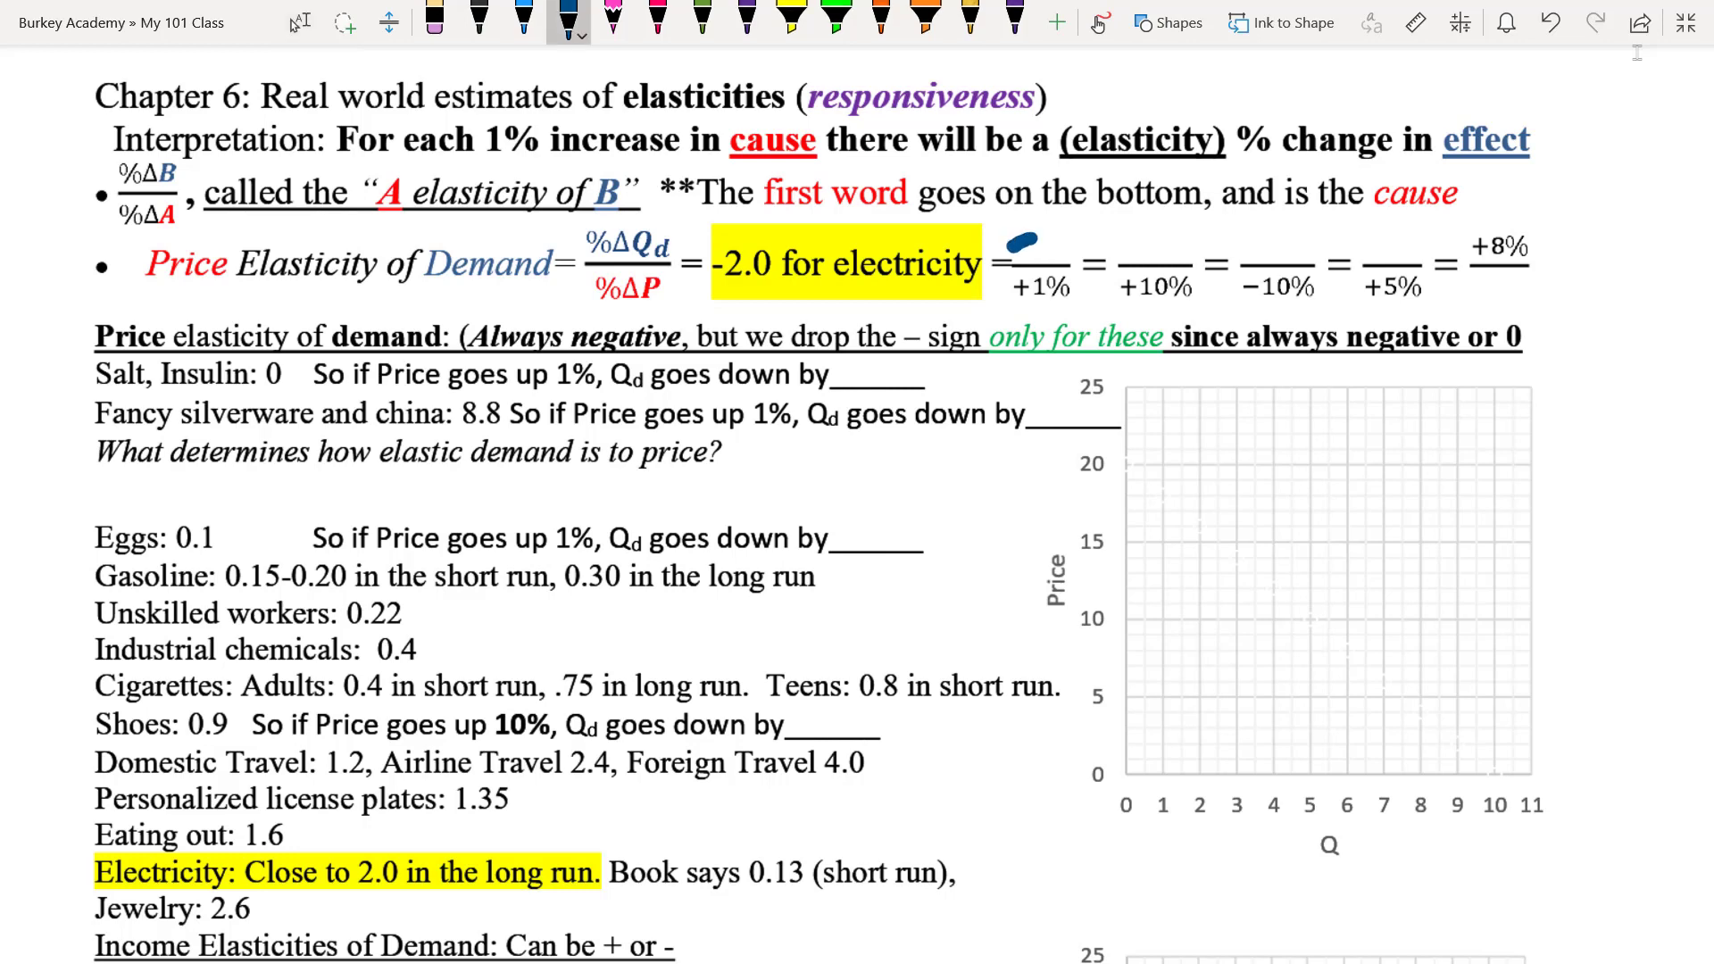
pyautogui.hotkey('ctrl', 'z')
pyautogui.click(568, 18)
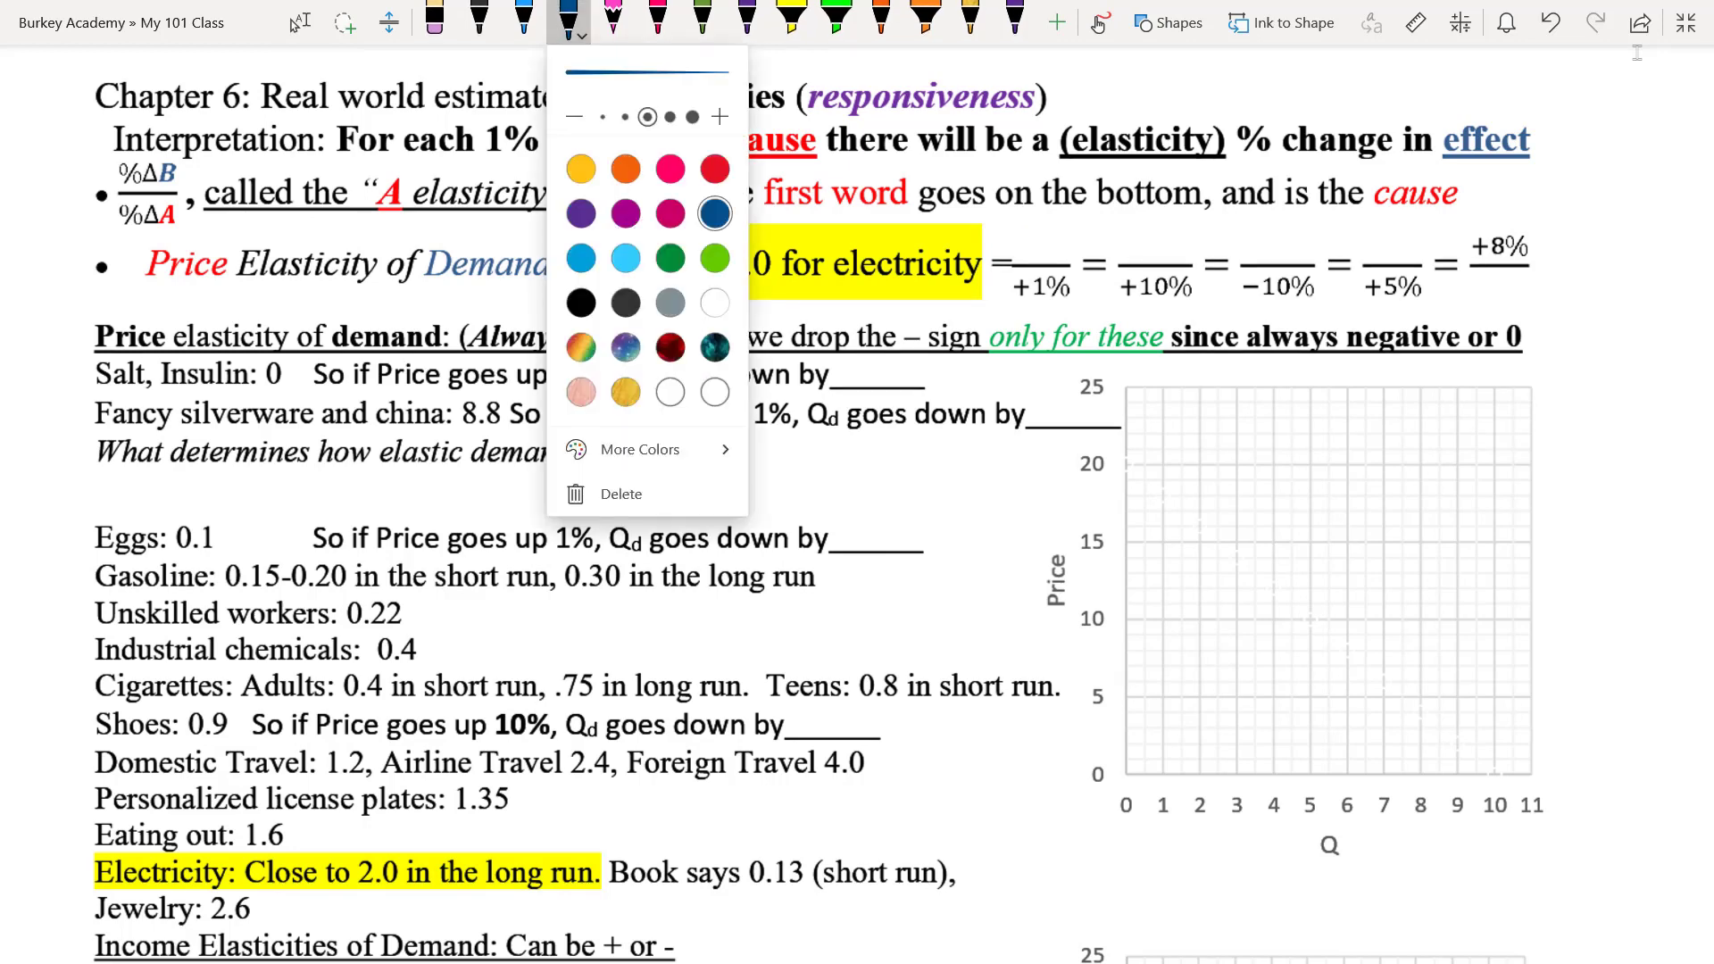
pyautogui.click(625, 116)
pyautogui.press('Escape')
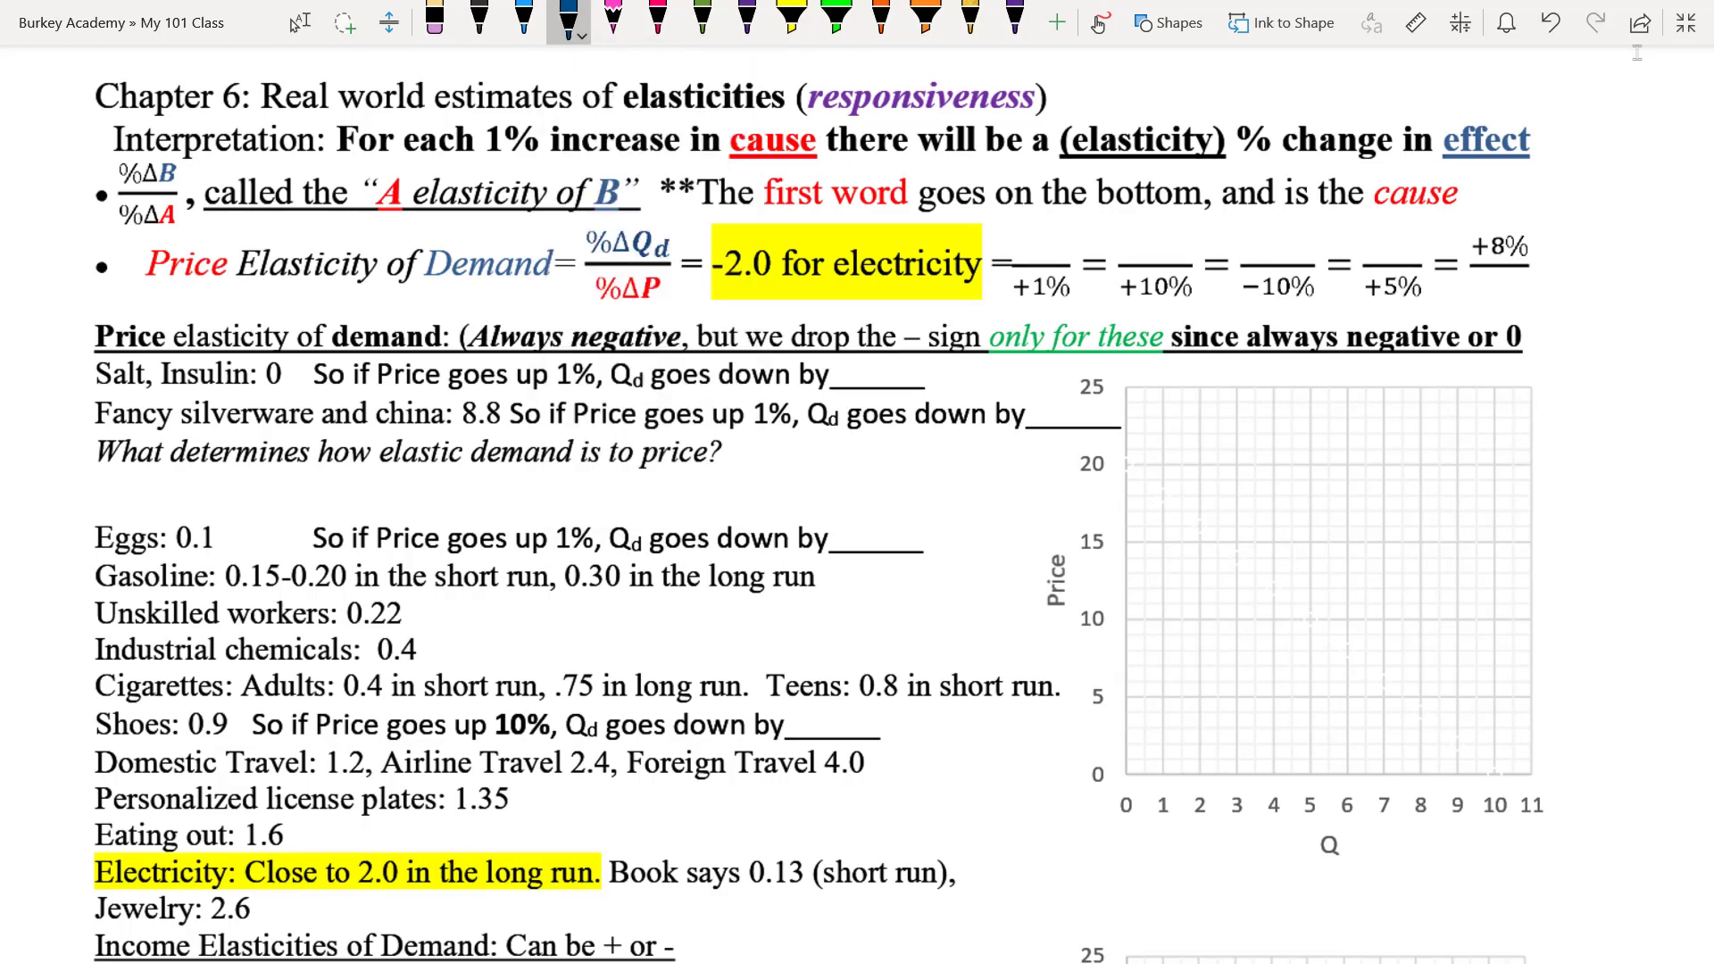
pyautogui.moveTo(998, 229)
pyautogui.mouseDown()
pyautogui.moveTo(1024, 227)
pyautogui.moveTo(1028, 259)
pyautogui.moveTo(1078, 243)
pyautogui.mouseUp()
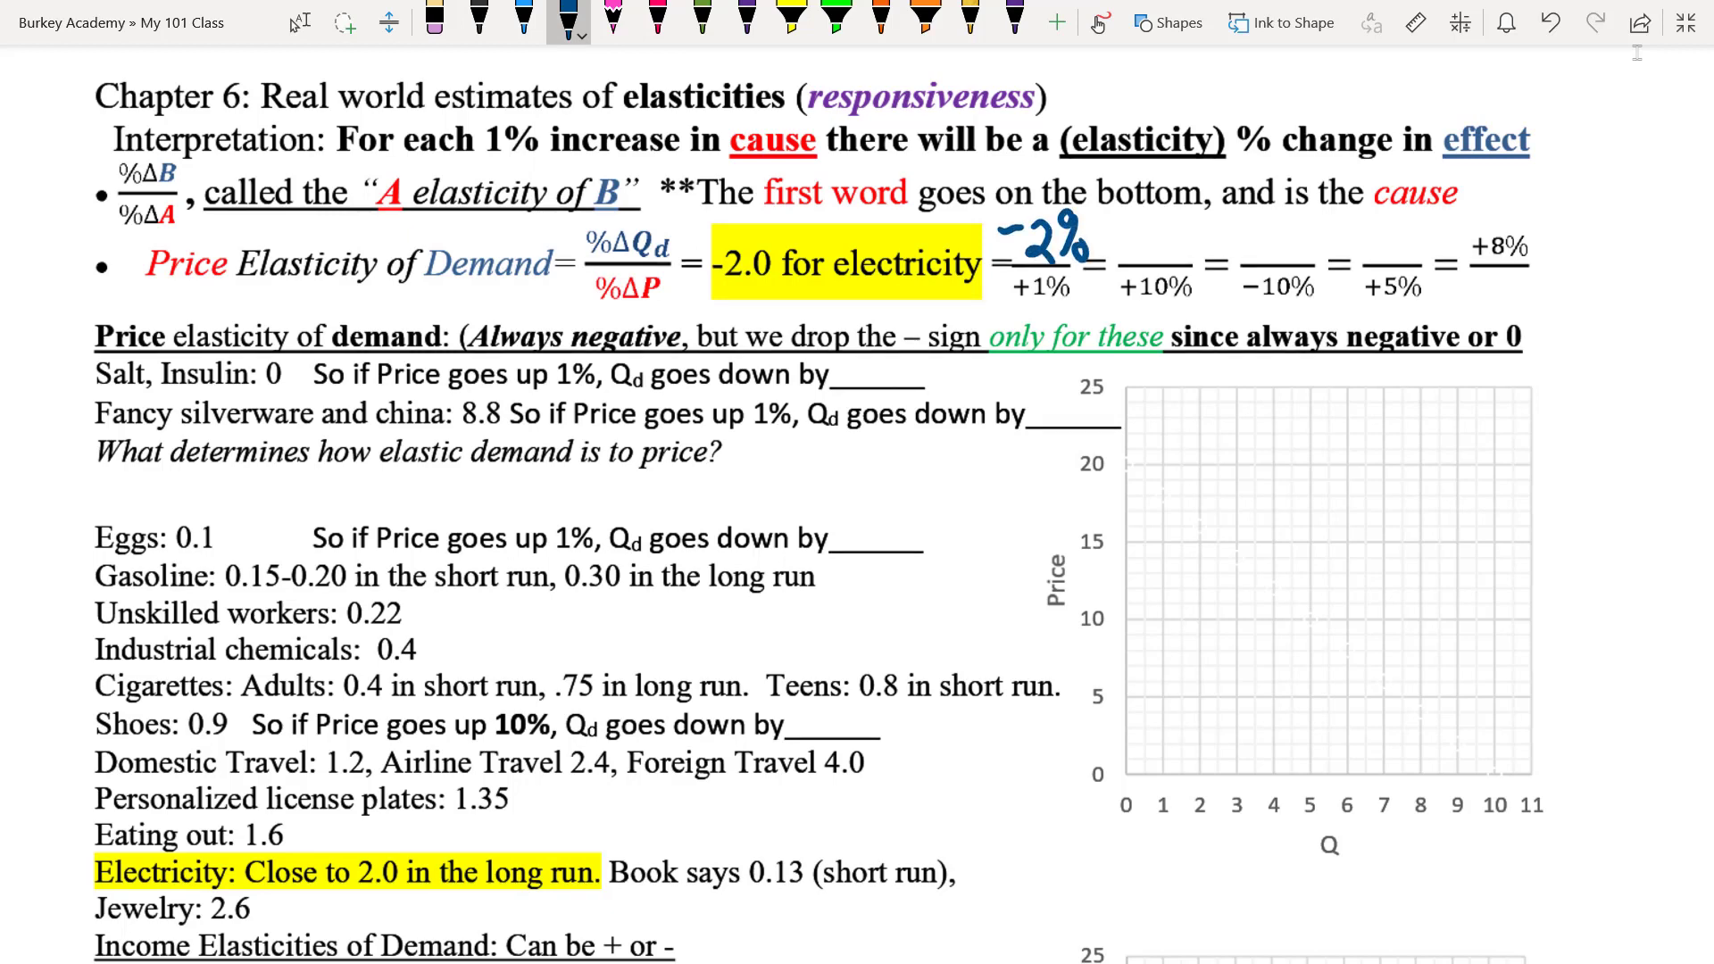
pyautogui.click(299, 22)
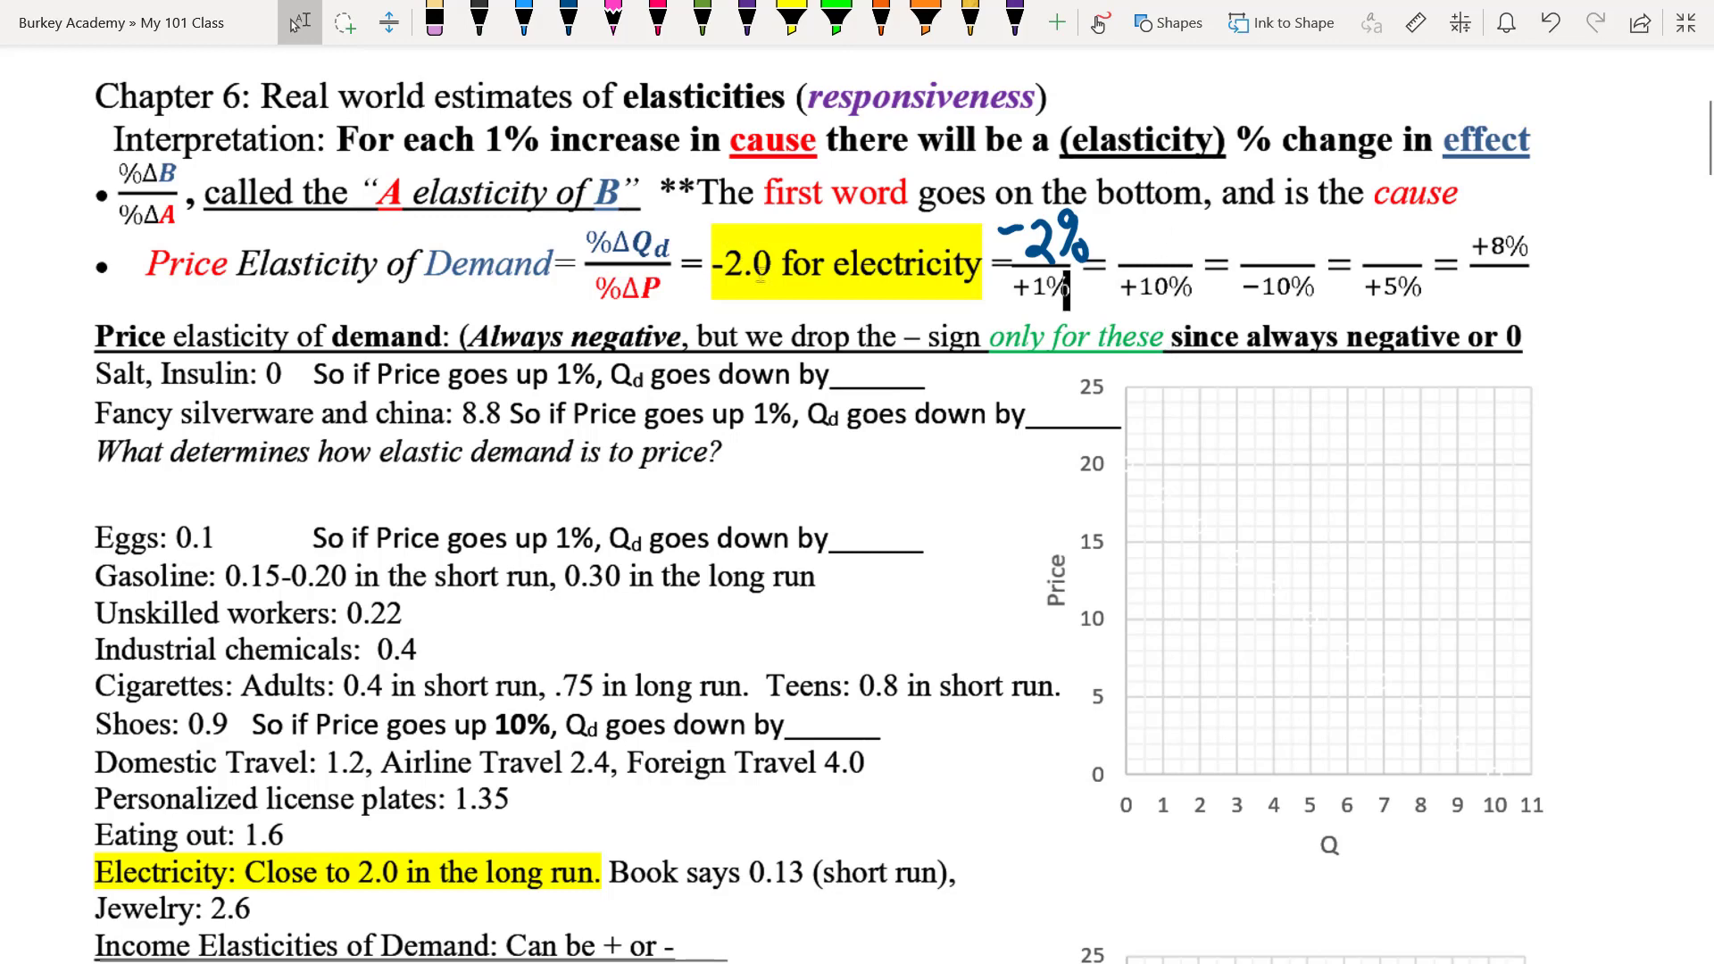
pyautogui.moveTo(1114, 240)
pyautogui.mouseDown()
pyautogui.moveTo(1159, 257)
pyautogui.moveTo(1196, 220)
pyautogui.moveTo(1184, 264)
pyautogui.mouseUp()
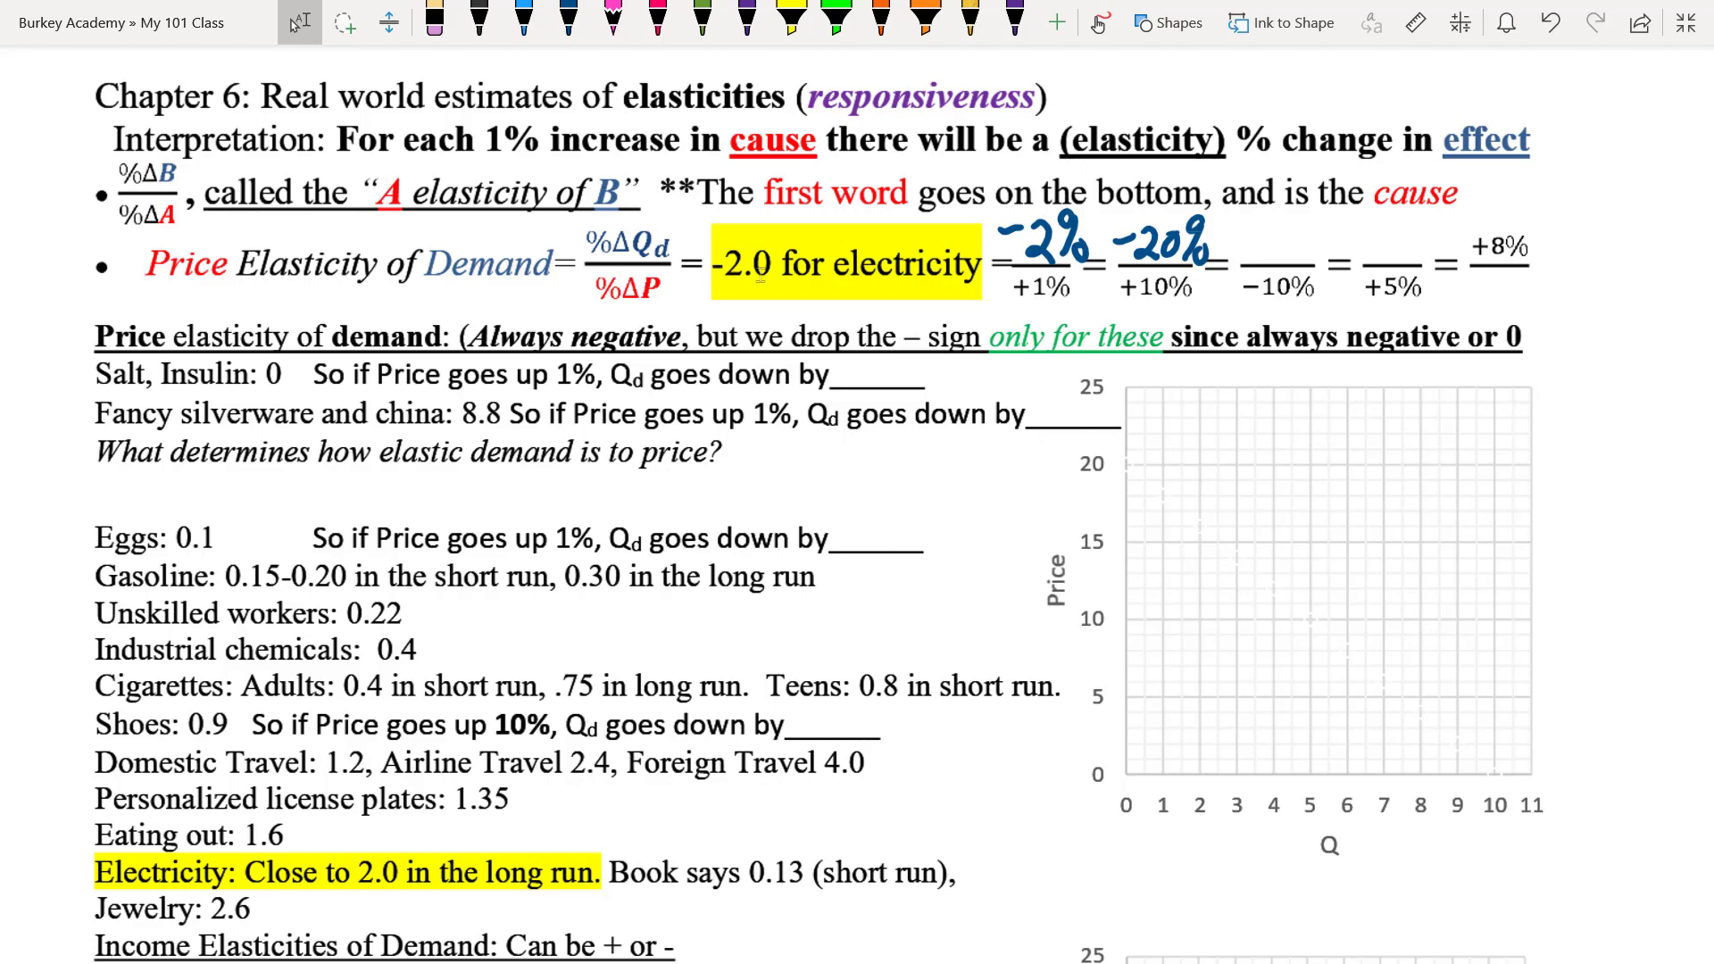
# Plot blue demand dots at Q=0/Price 20, Q=1.5/14, Q=2/12, Q=3.5/6 and Q=4/4
pyautogui.scroll(3, 760, 279)
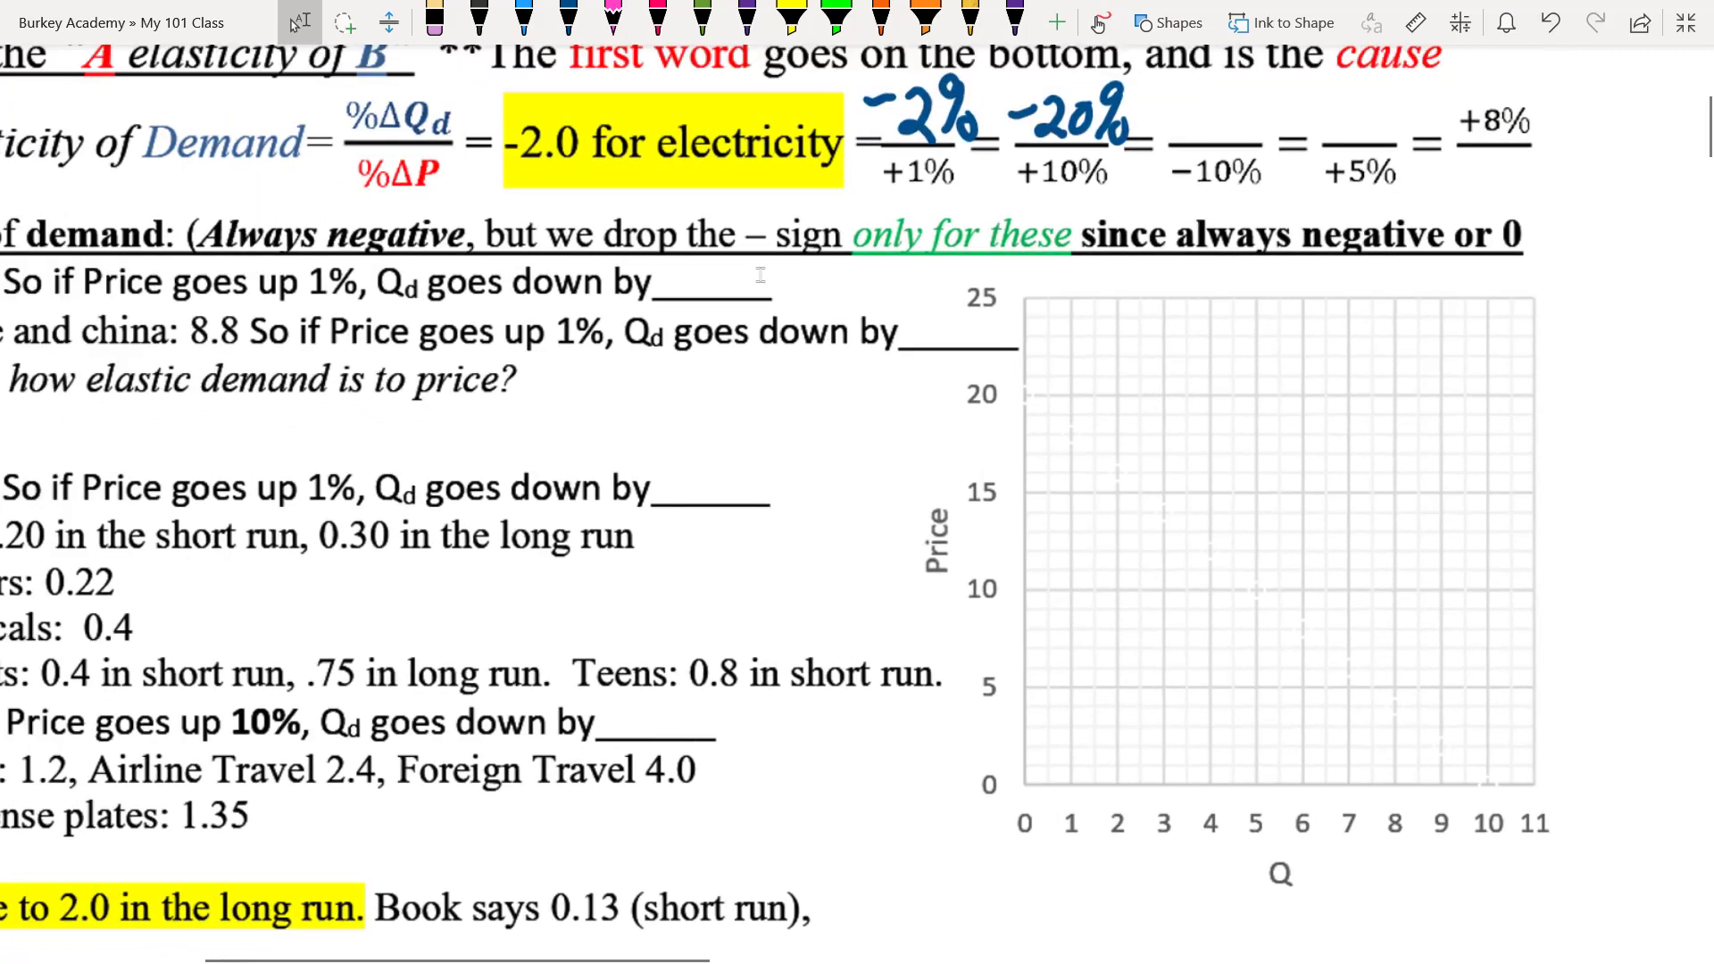
pyautogui.scroll(-5, 760, 275)
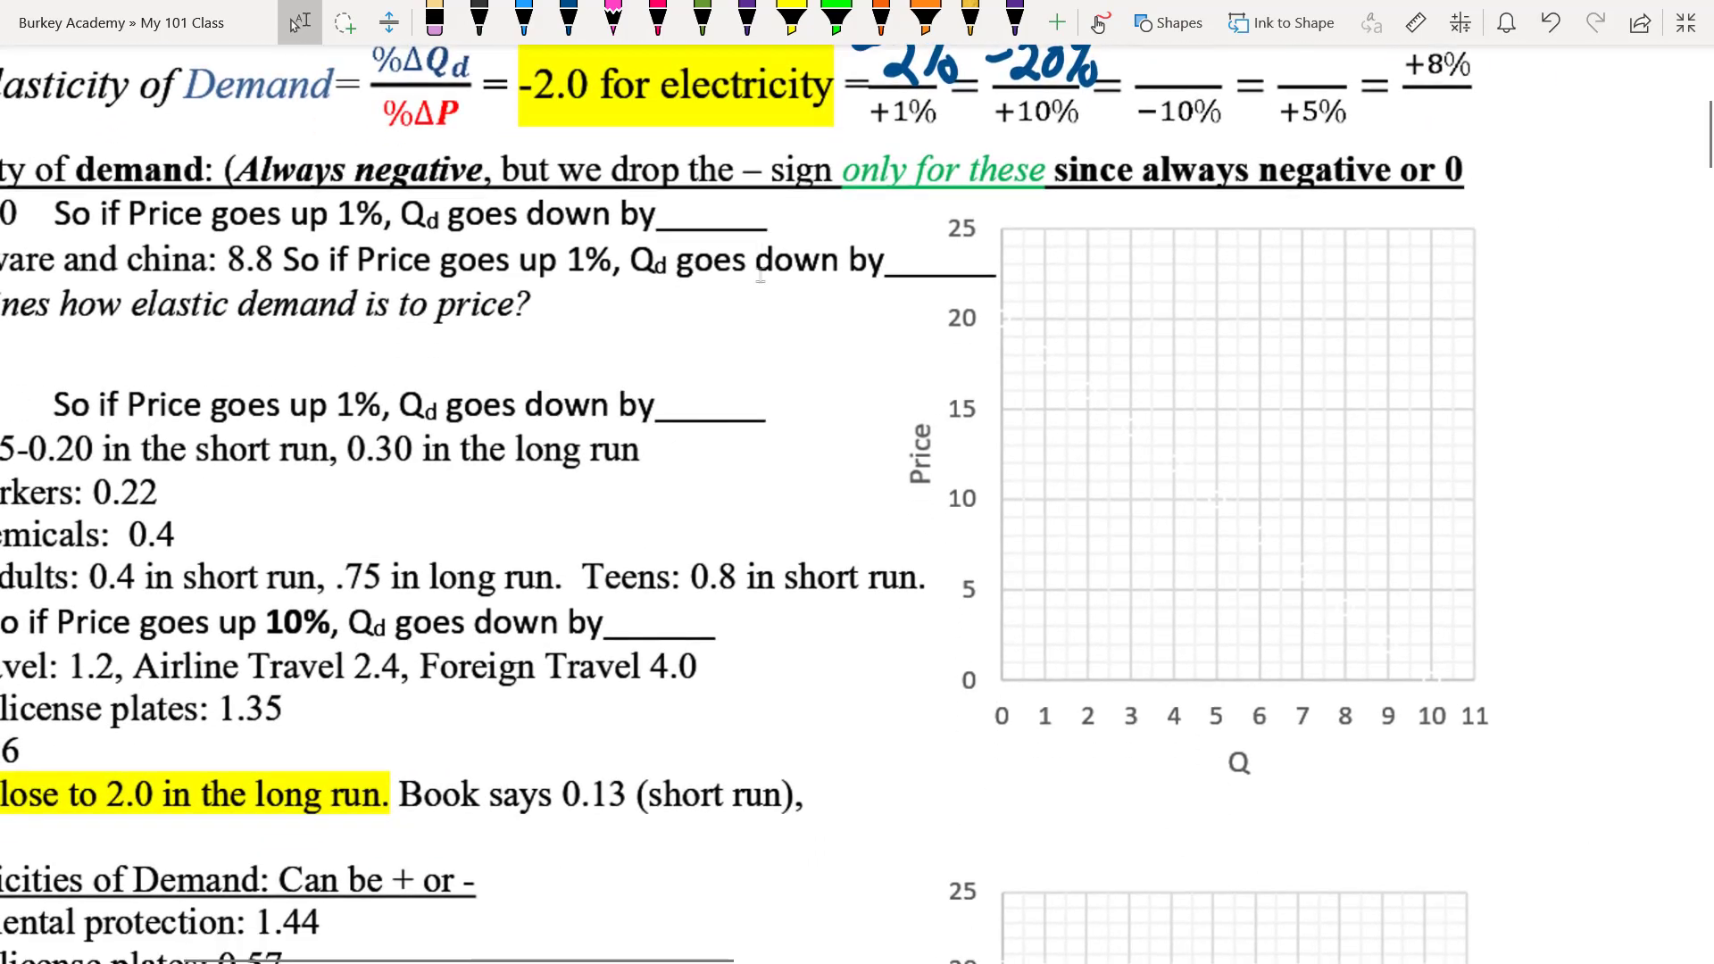
pyautogui.scroll(3, 758, 268)
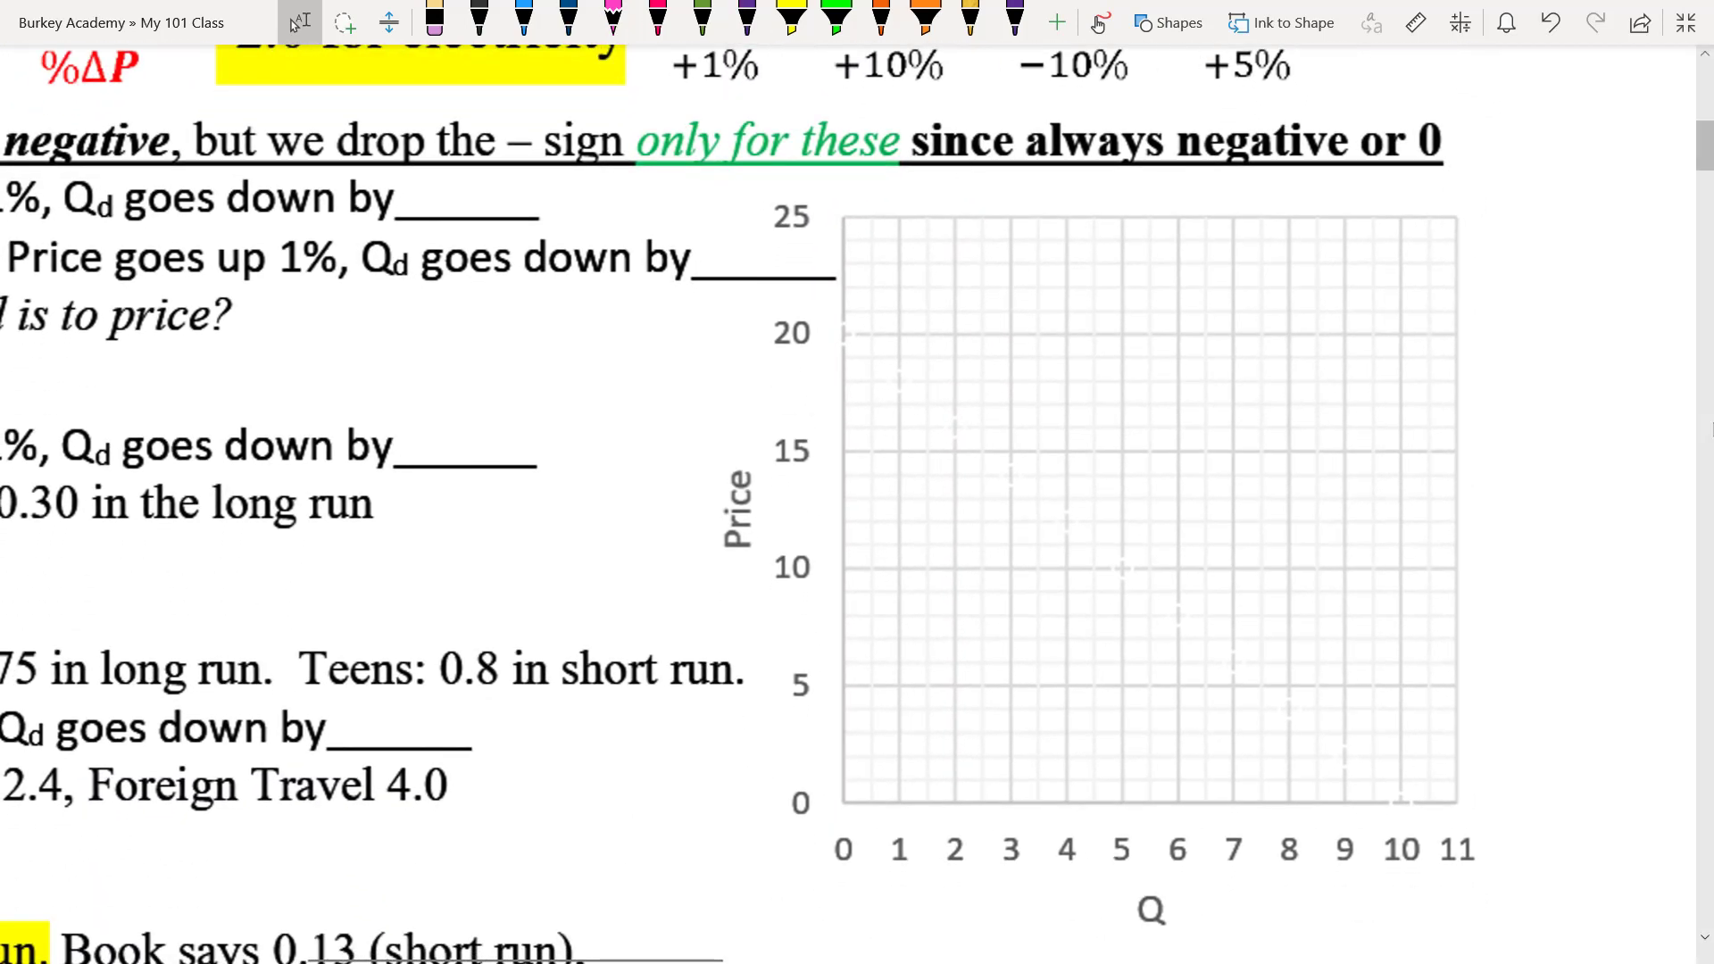
pyautogui.click(569, 18)
pyautogui.click(843, 336)
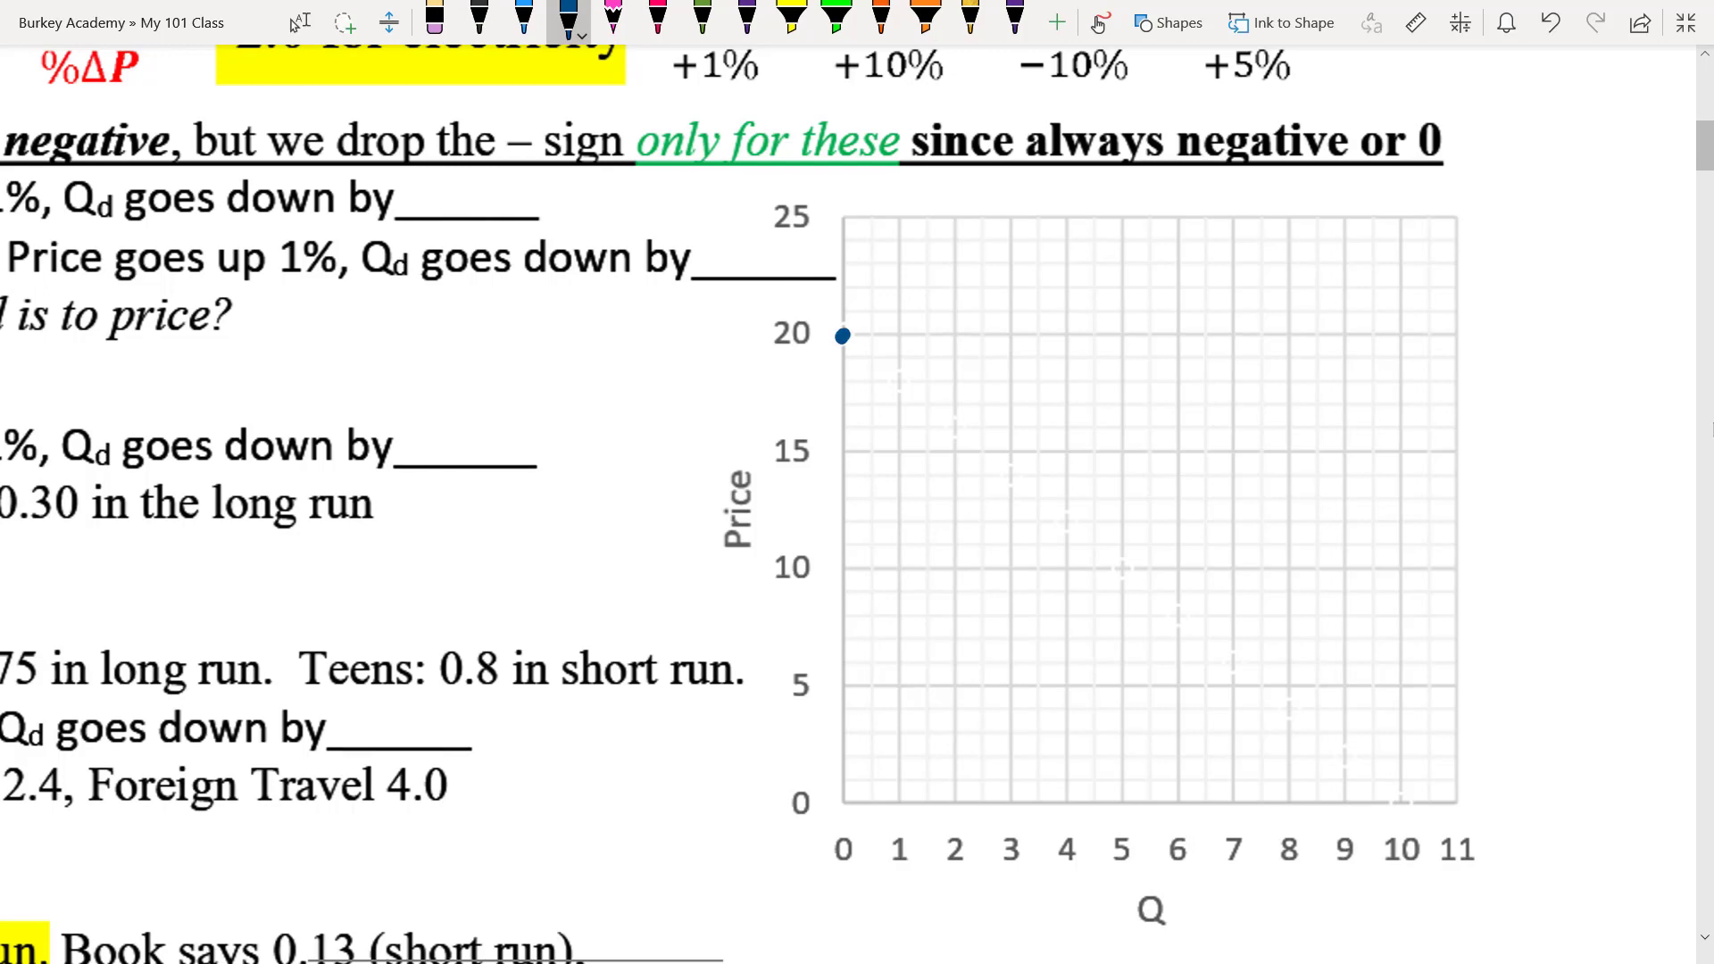
pyautogui.click(872, 385)
pyautogui.click(930, 475)
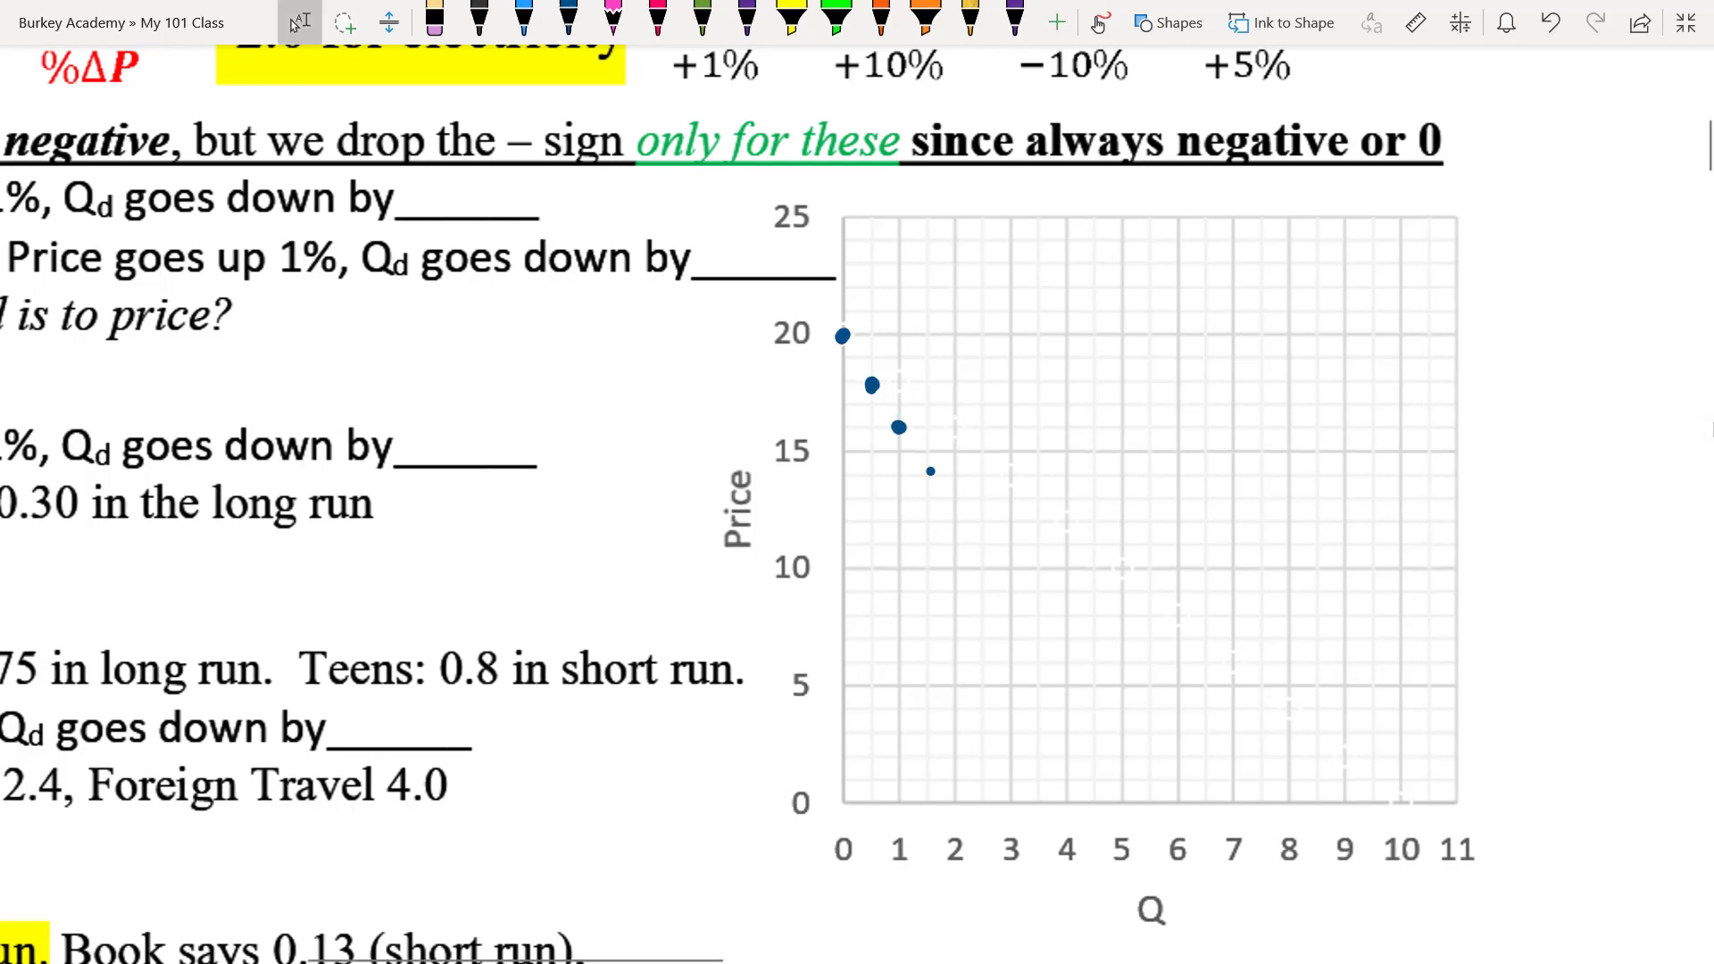
pyautogui.click(956, 523)
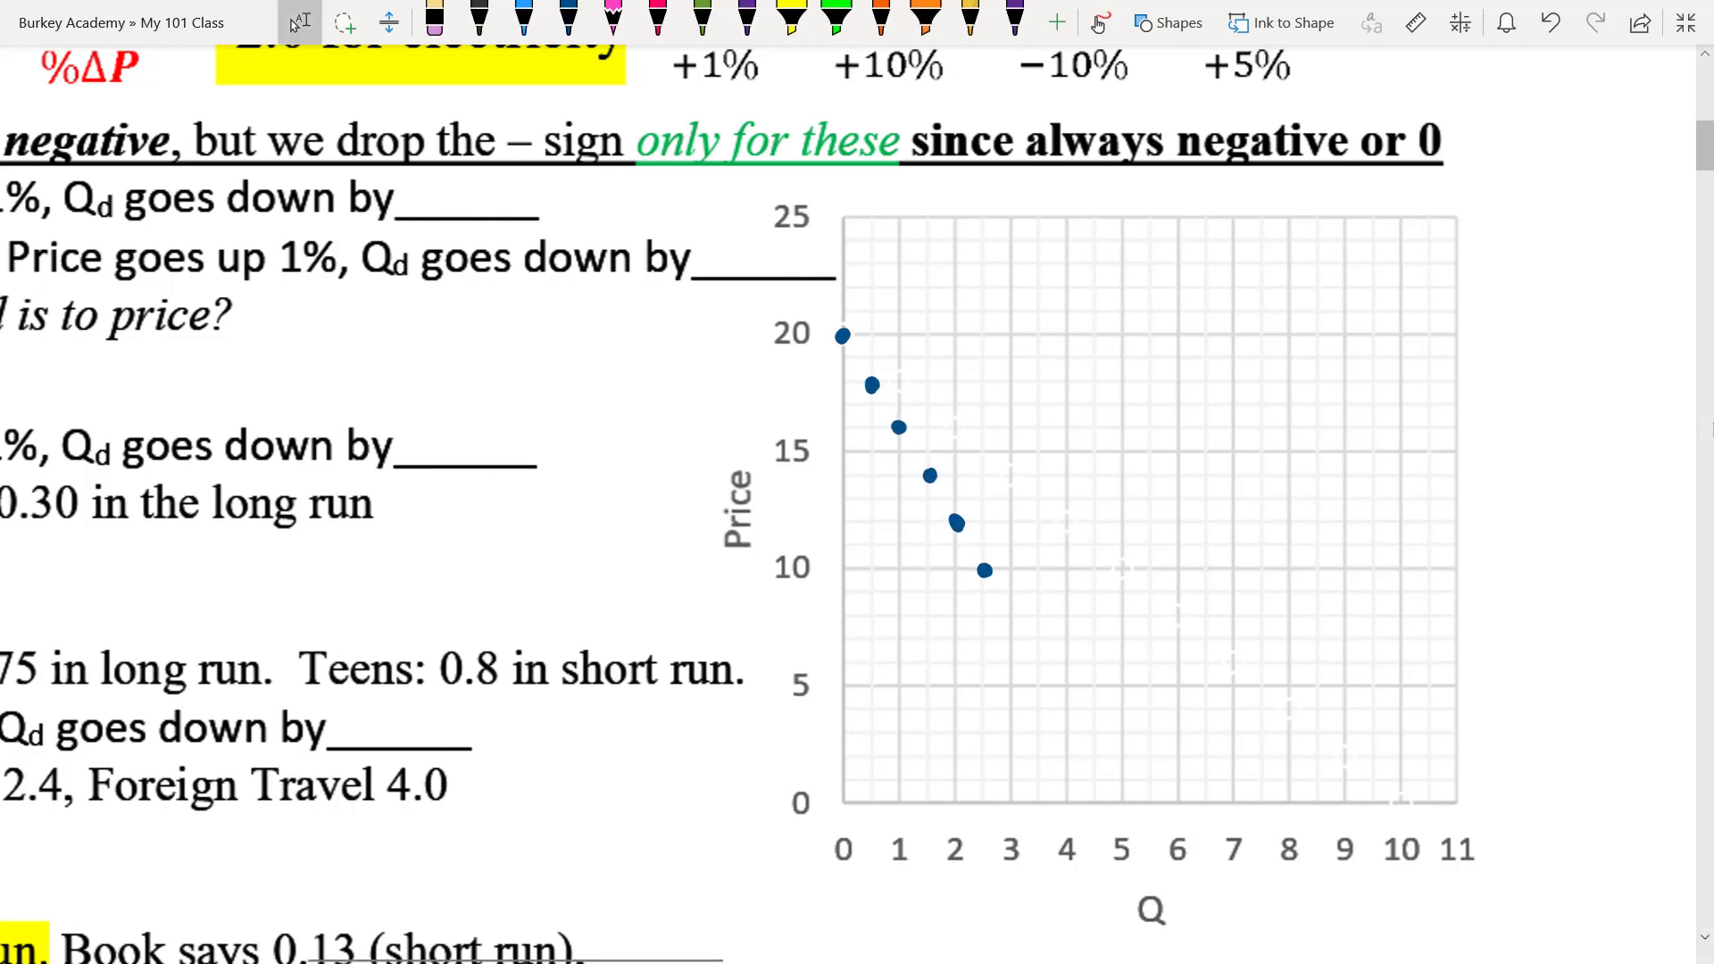
pyautogui.click(1068, 708)
pyautogui.click(1095, 758)
# Sketch a freehand curve through the dots, undo it, and leave inking
pyautogui.click(567, 18)
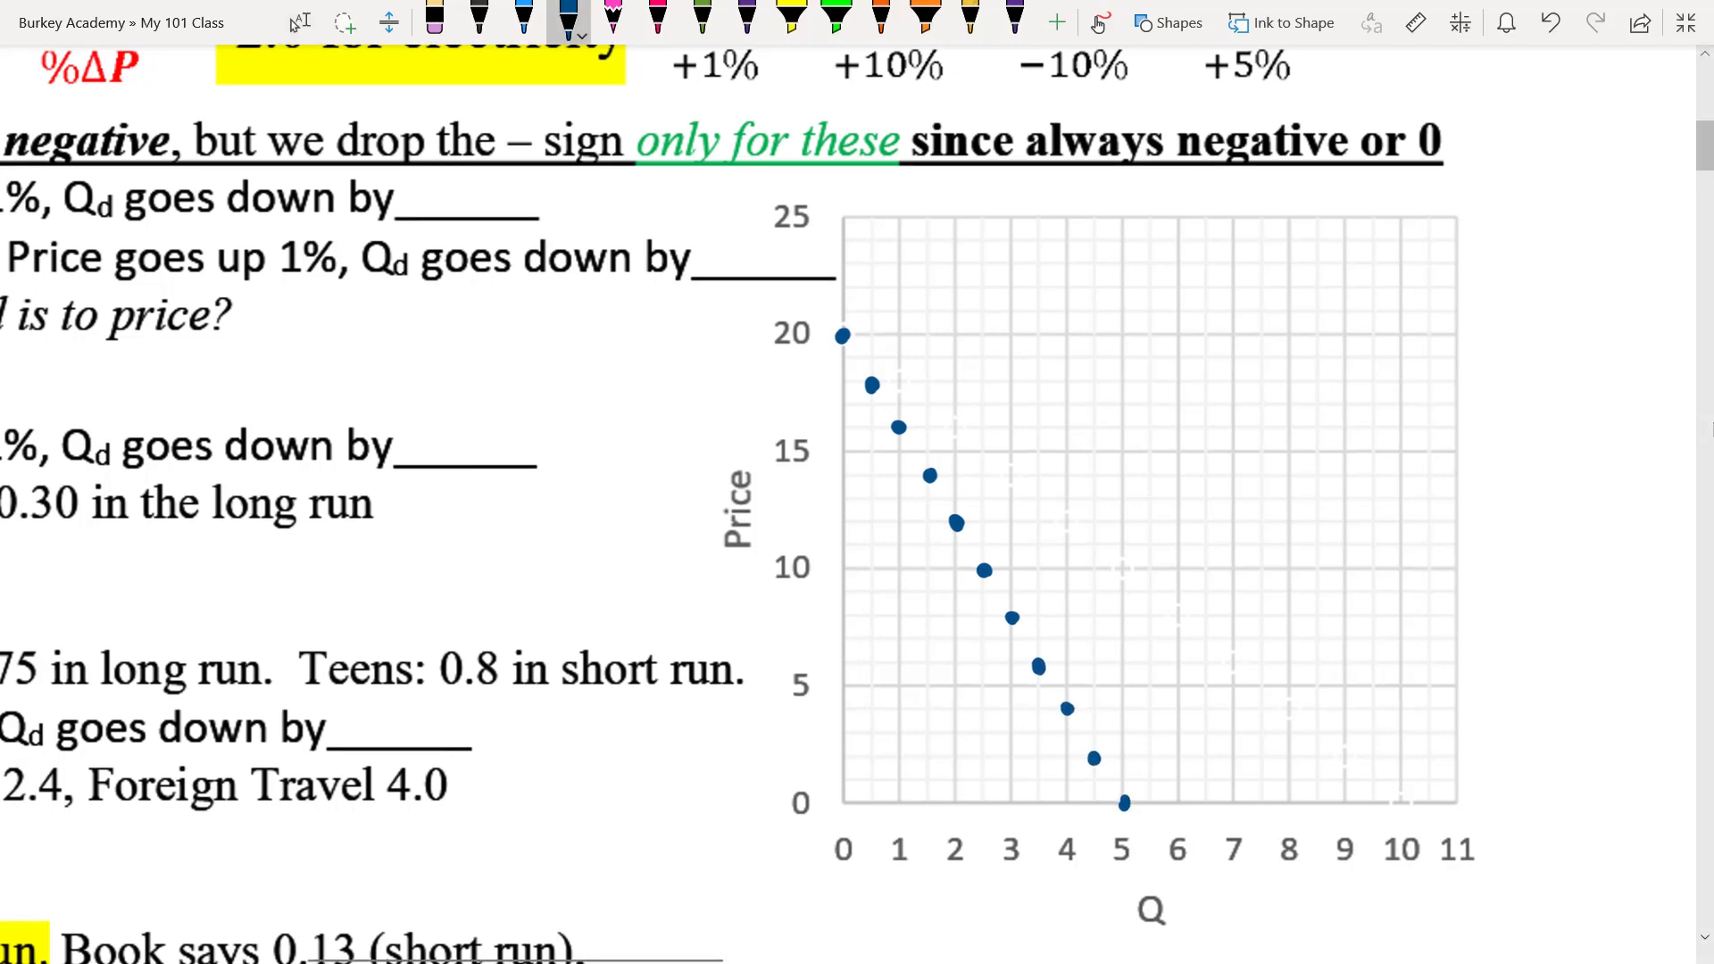
pyautogui.moveTo(843, 336); pyautogui.dragTo(1129, 812)
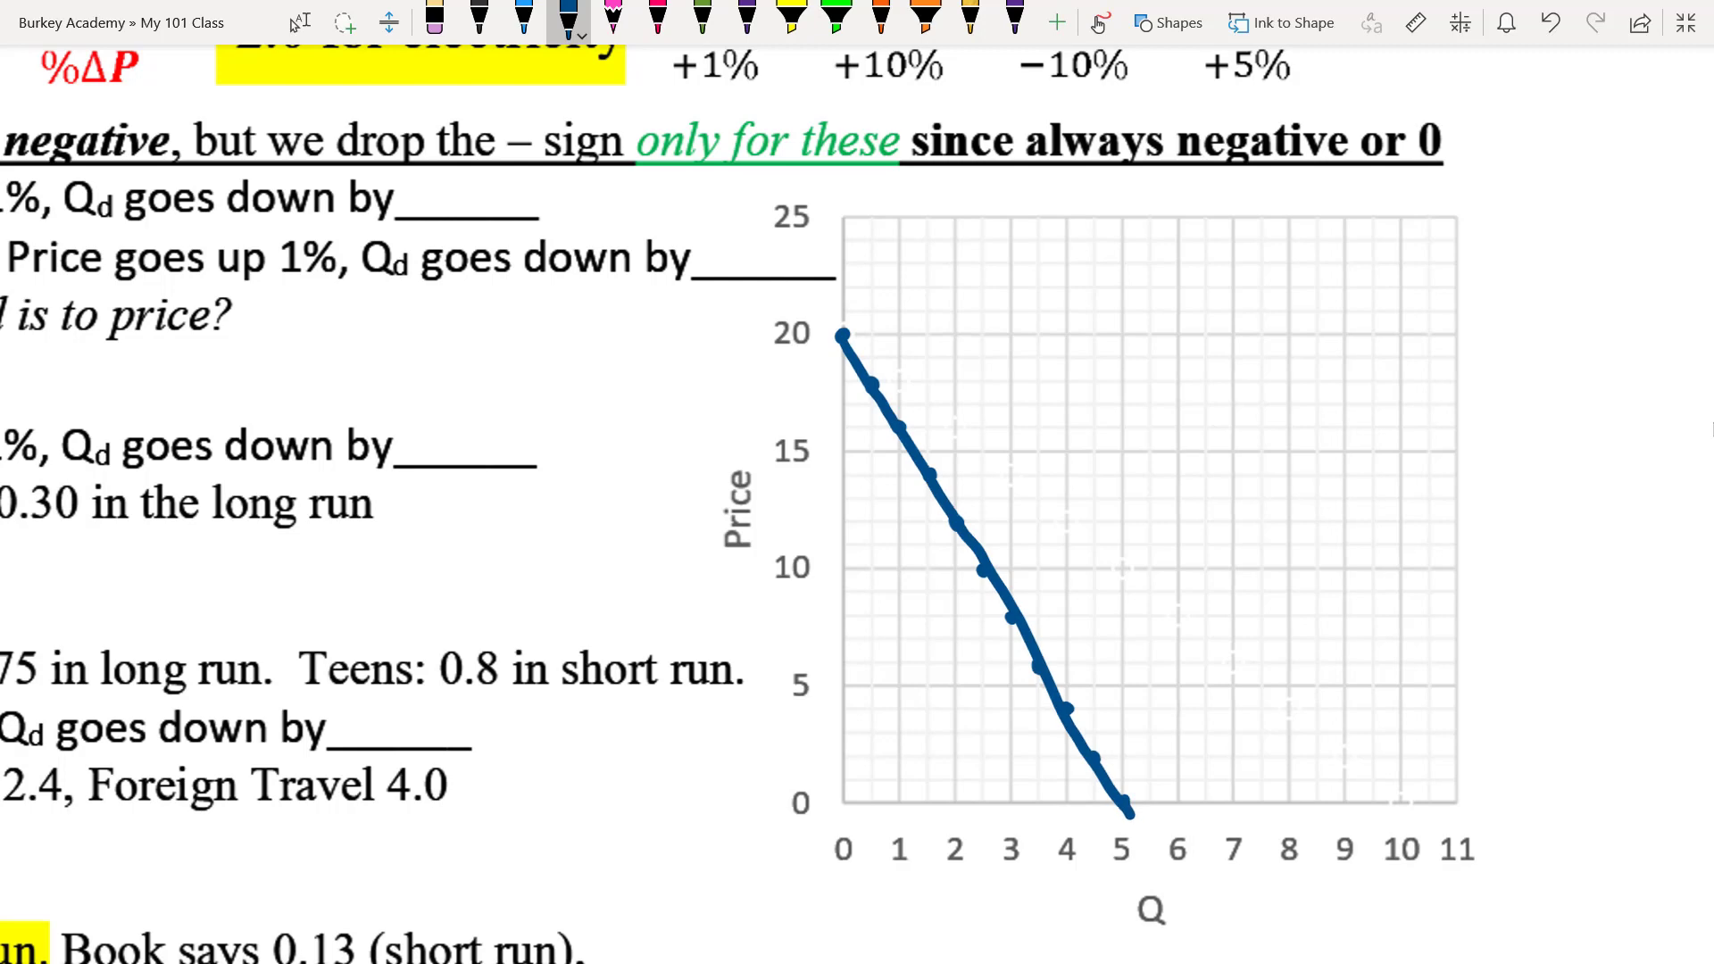
pyautogui.hotkey('ctrl', 'z')
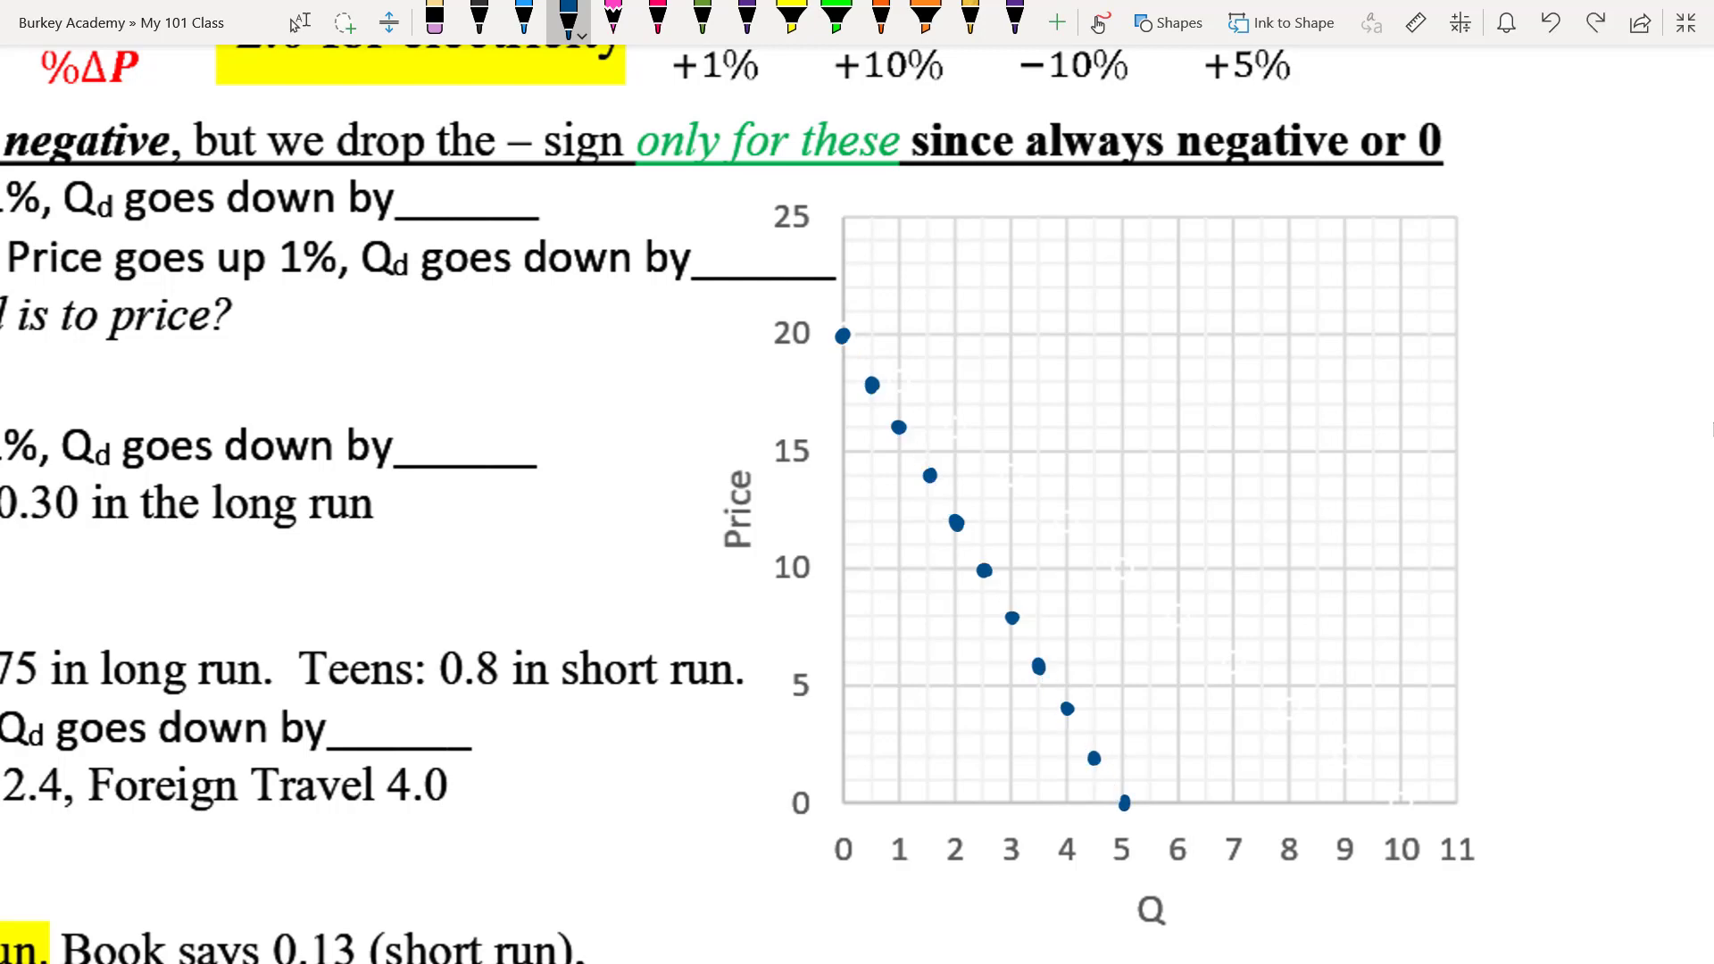
pyautogui.click(300, 23)
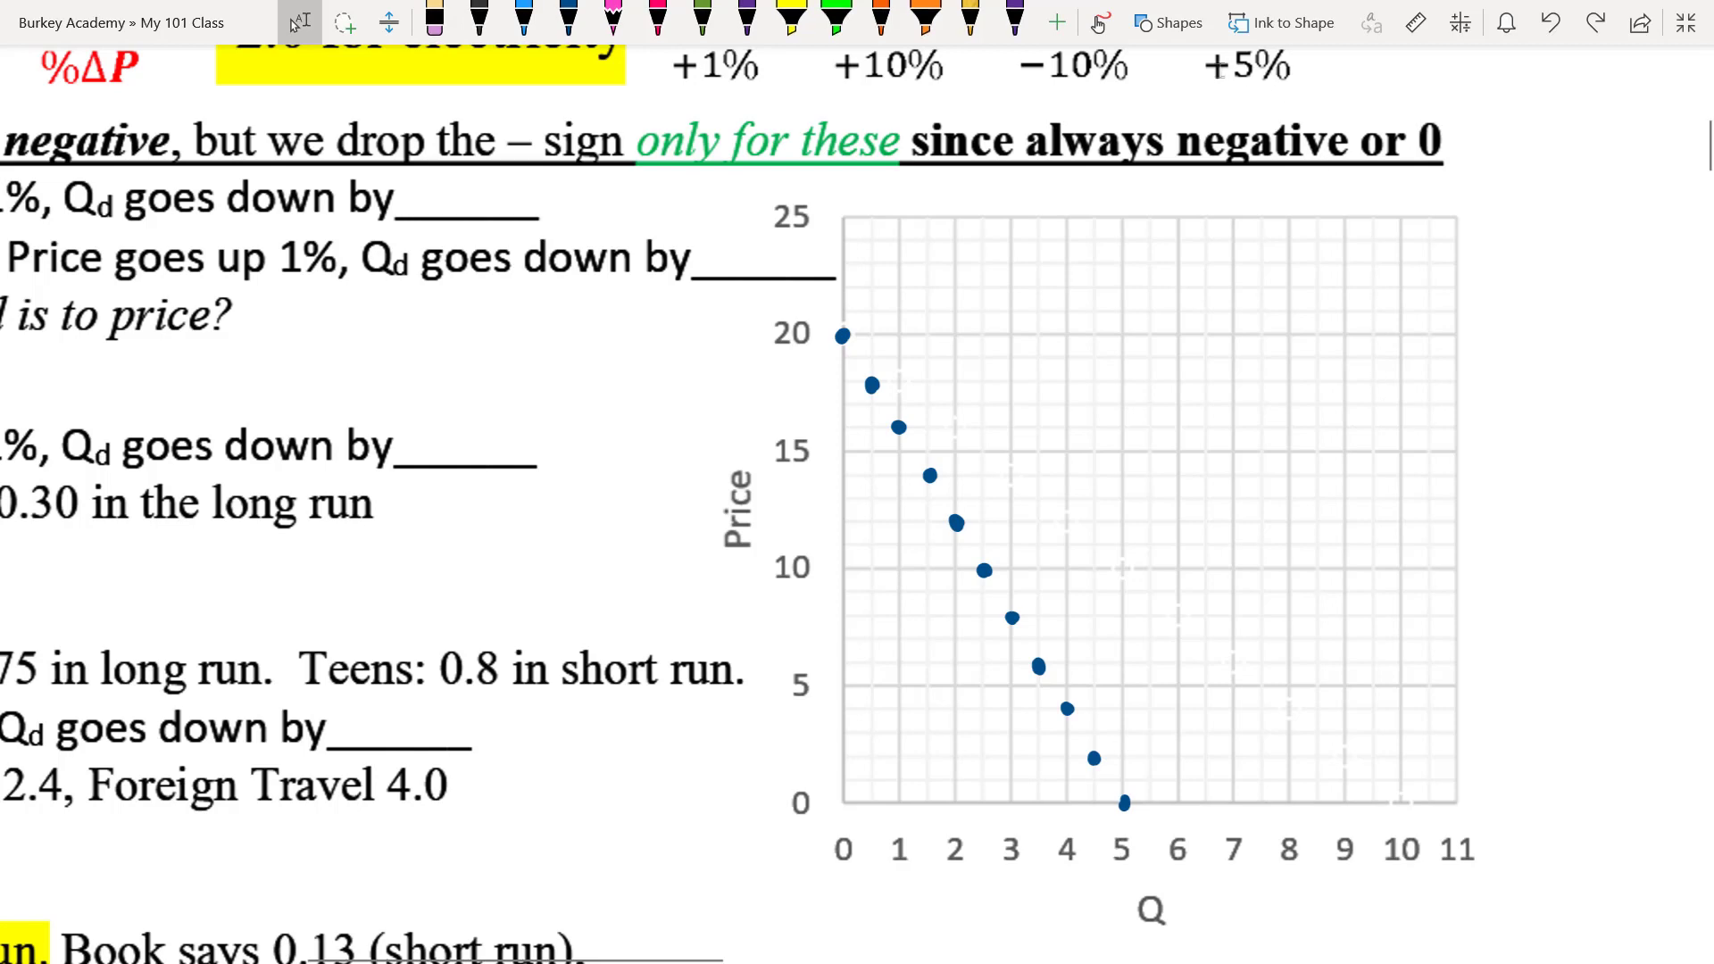
# Draw a straight line shape from Price 20 at Q=0 down to Q=5
pyautogui.click(1163, 24)
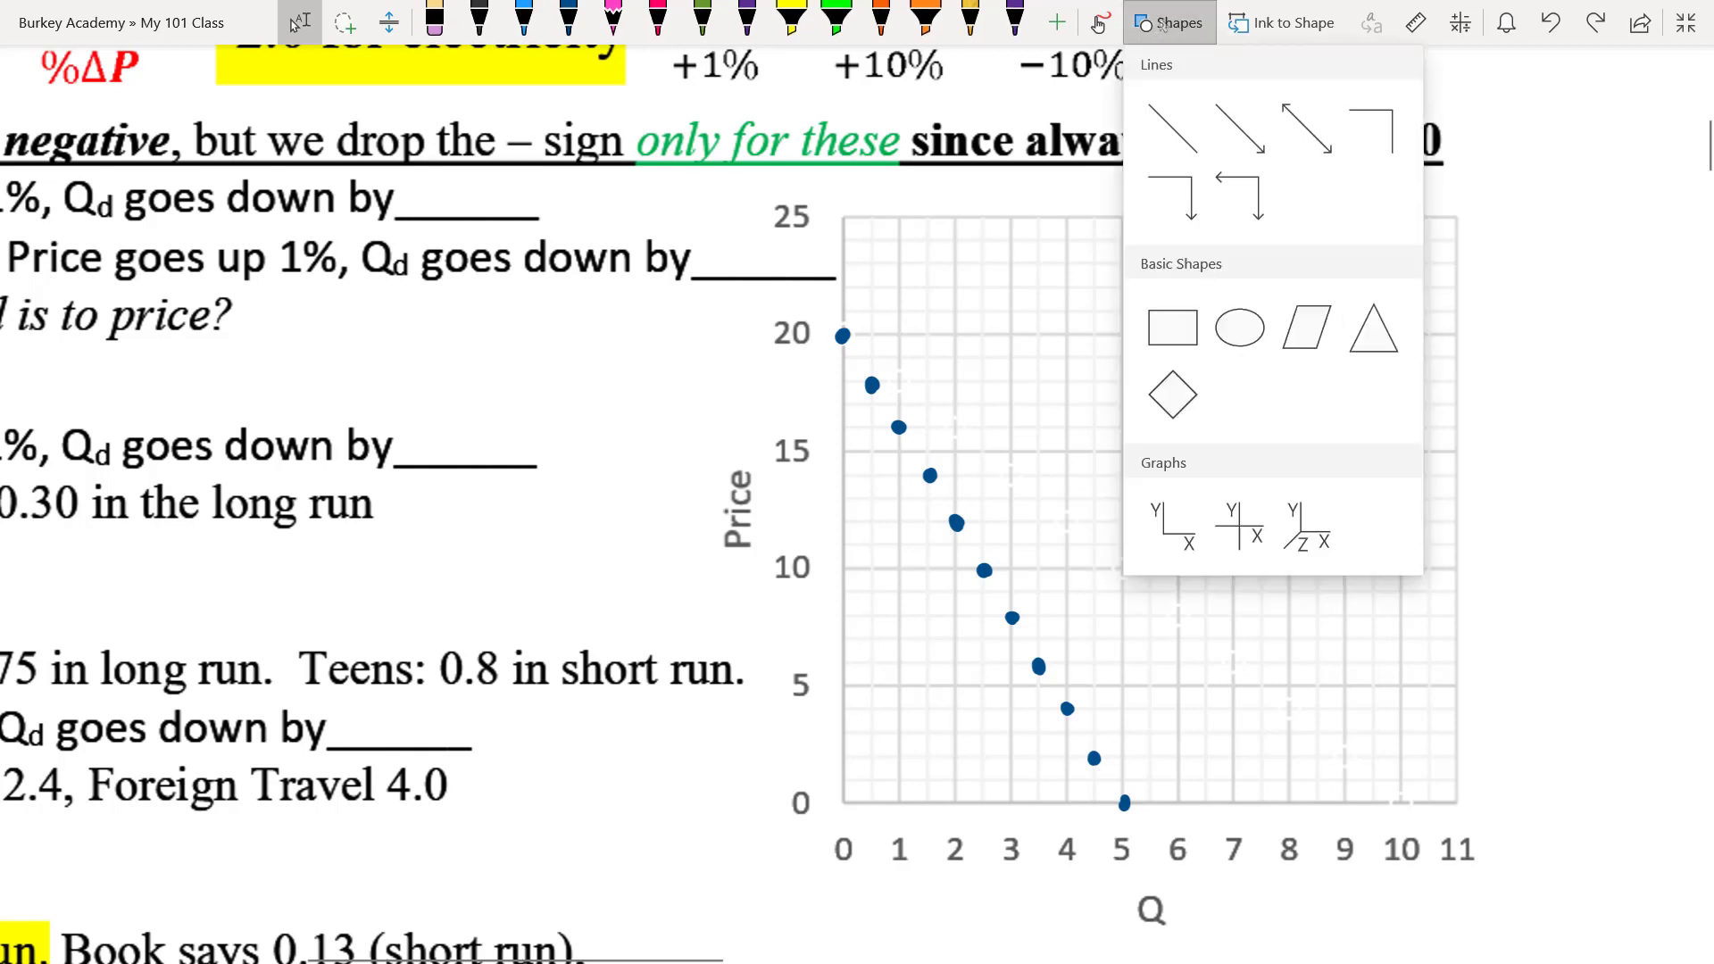
pyautogui.click(1173, 127)
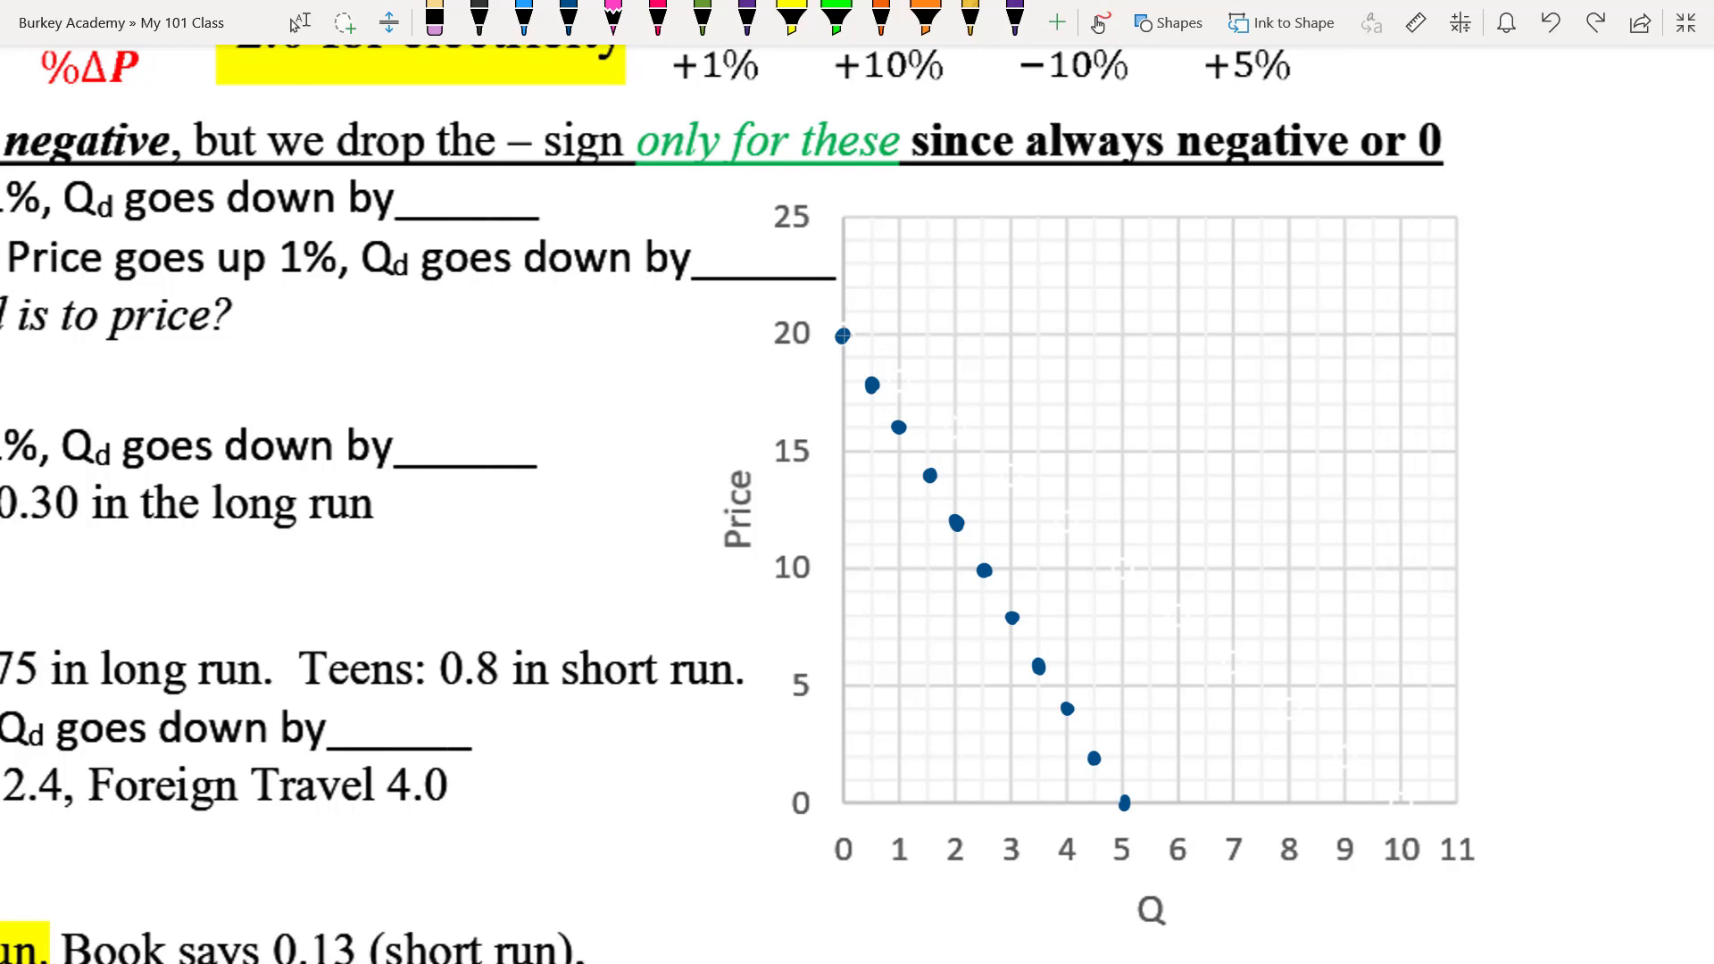
pyautogui.moveTo(842, 336); pyautogui.dragTo(1125, 807)
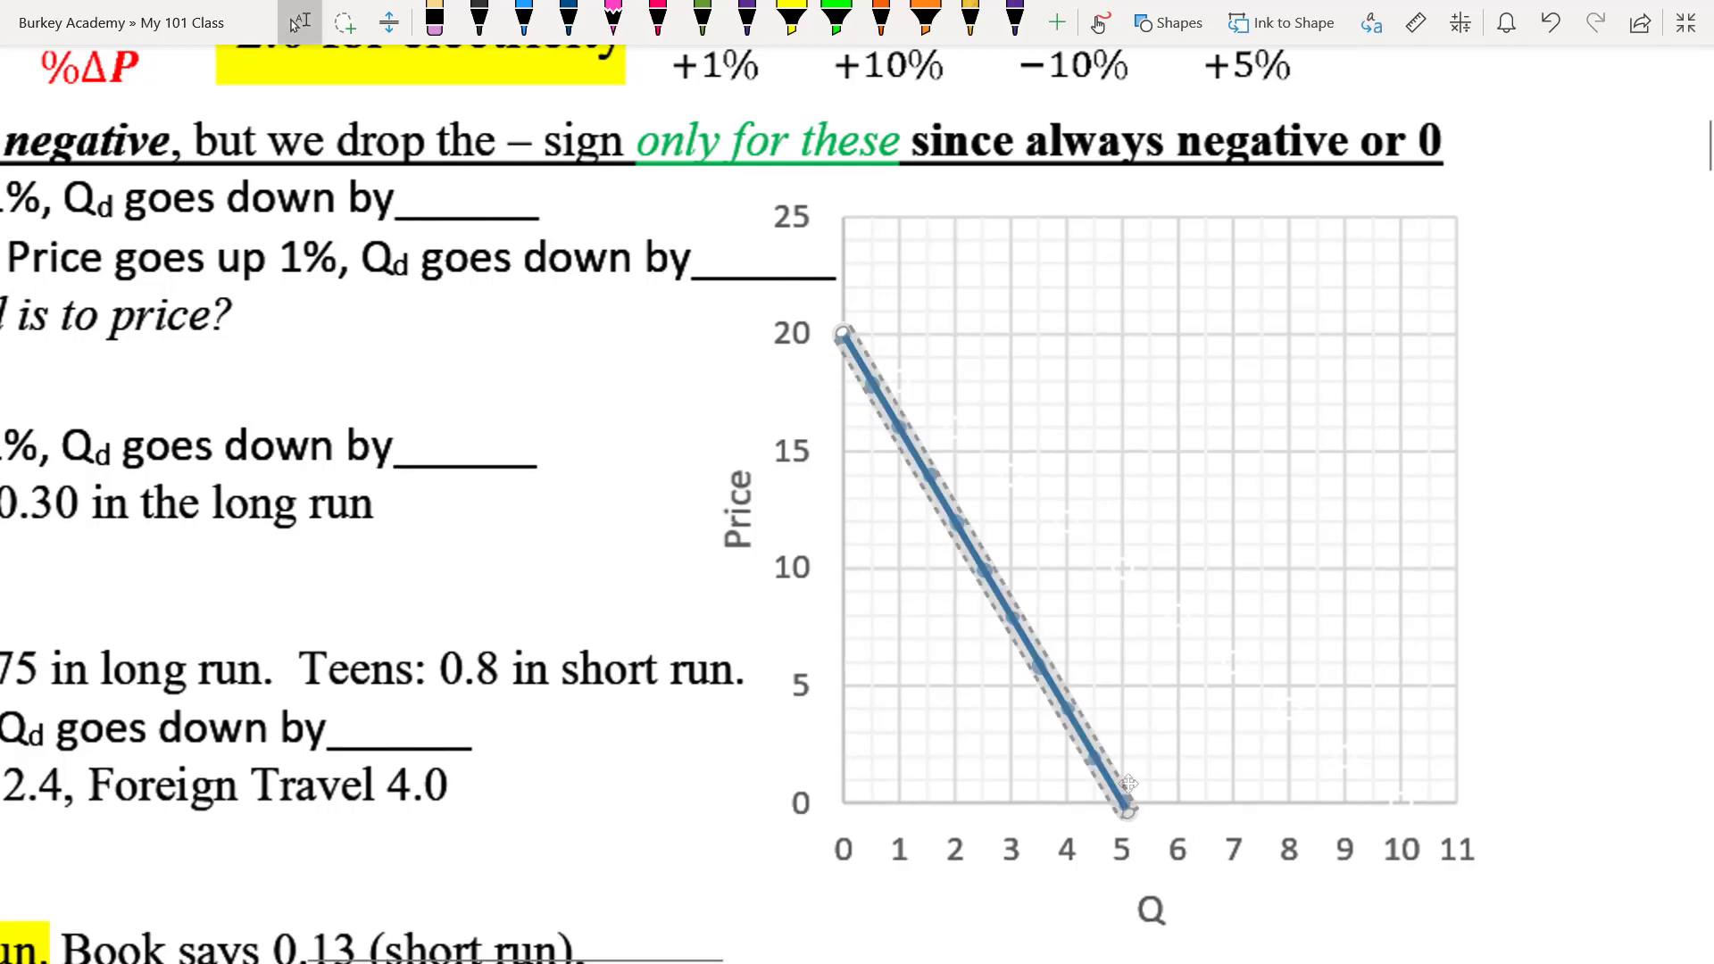
pyautogui.hscroll(-10, 1289, 708)
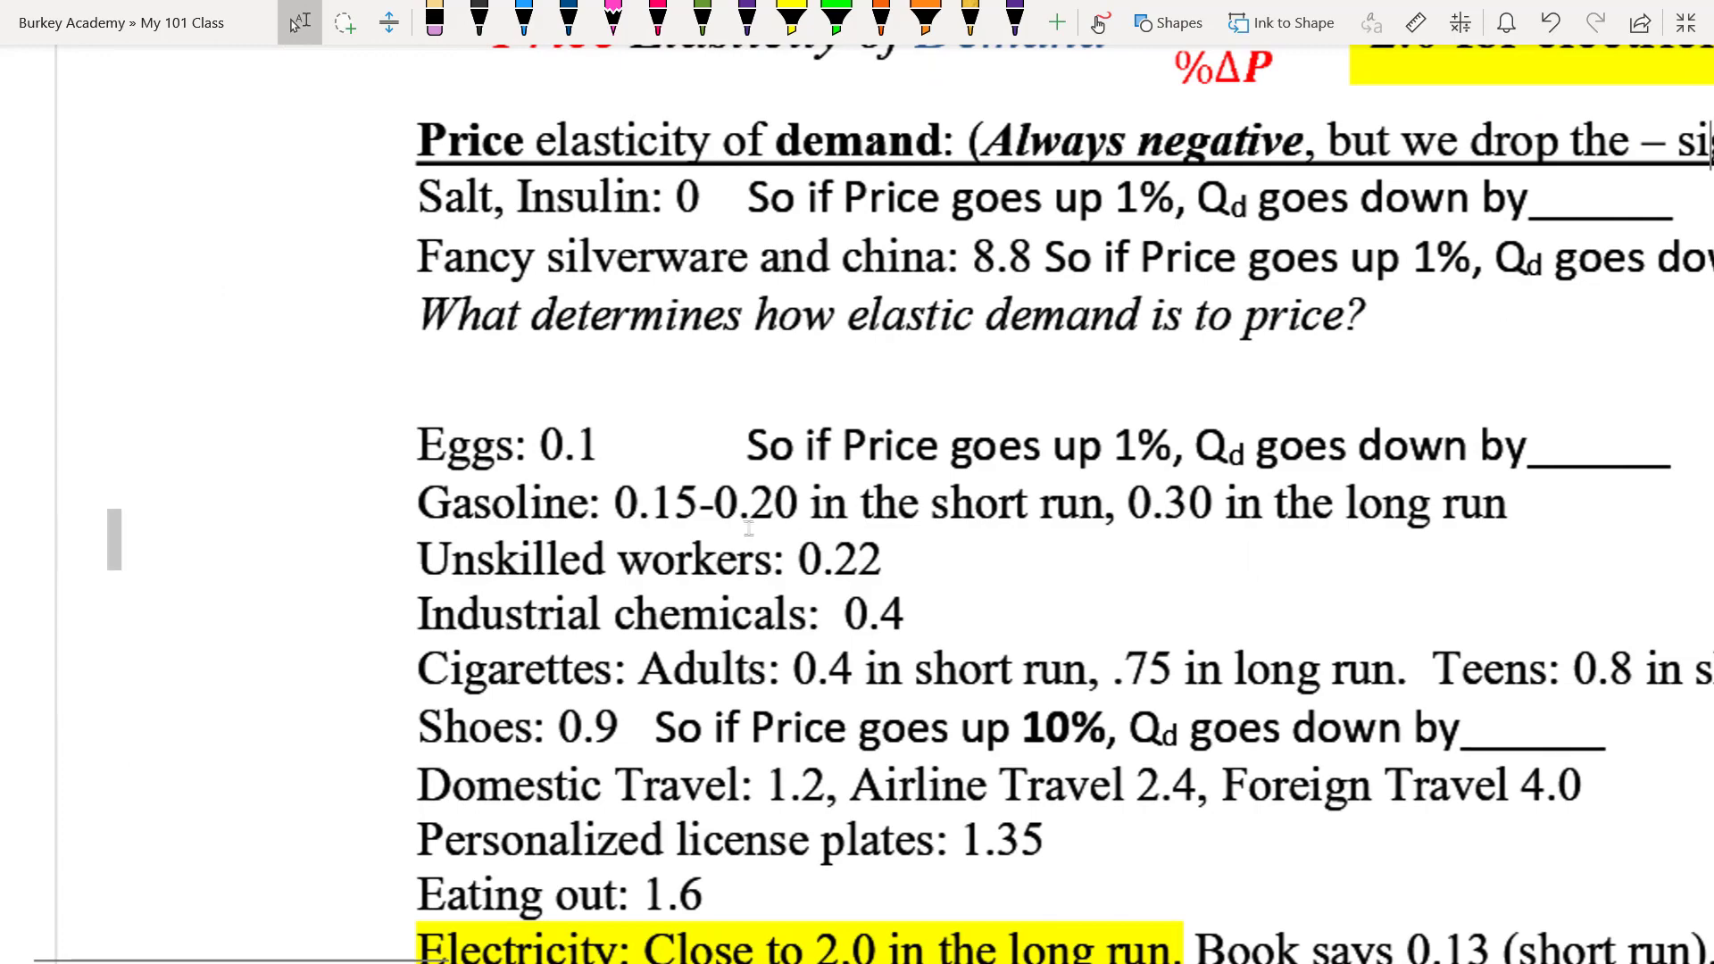
pyautogui.hscroll(5, 782, 551)
pyautogui.scroll(-2, 782, 550)
pyautogui.hscroll(3, 782, 550)
pyautogui.scroll(3, 779, 550)
pyautogui.scroll(-2, 779, 551)
pyautogui.scroll(3, 724, 431)
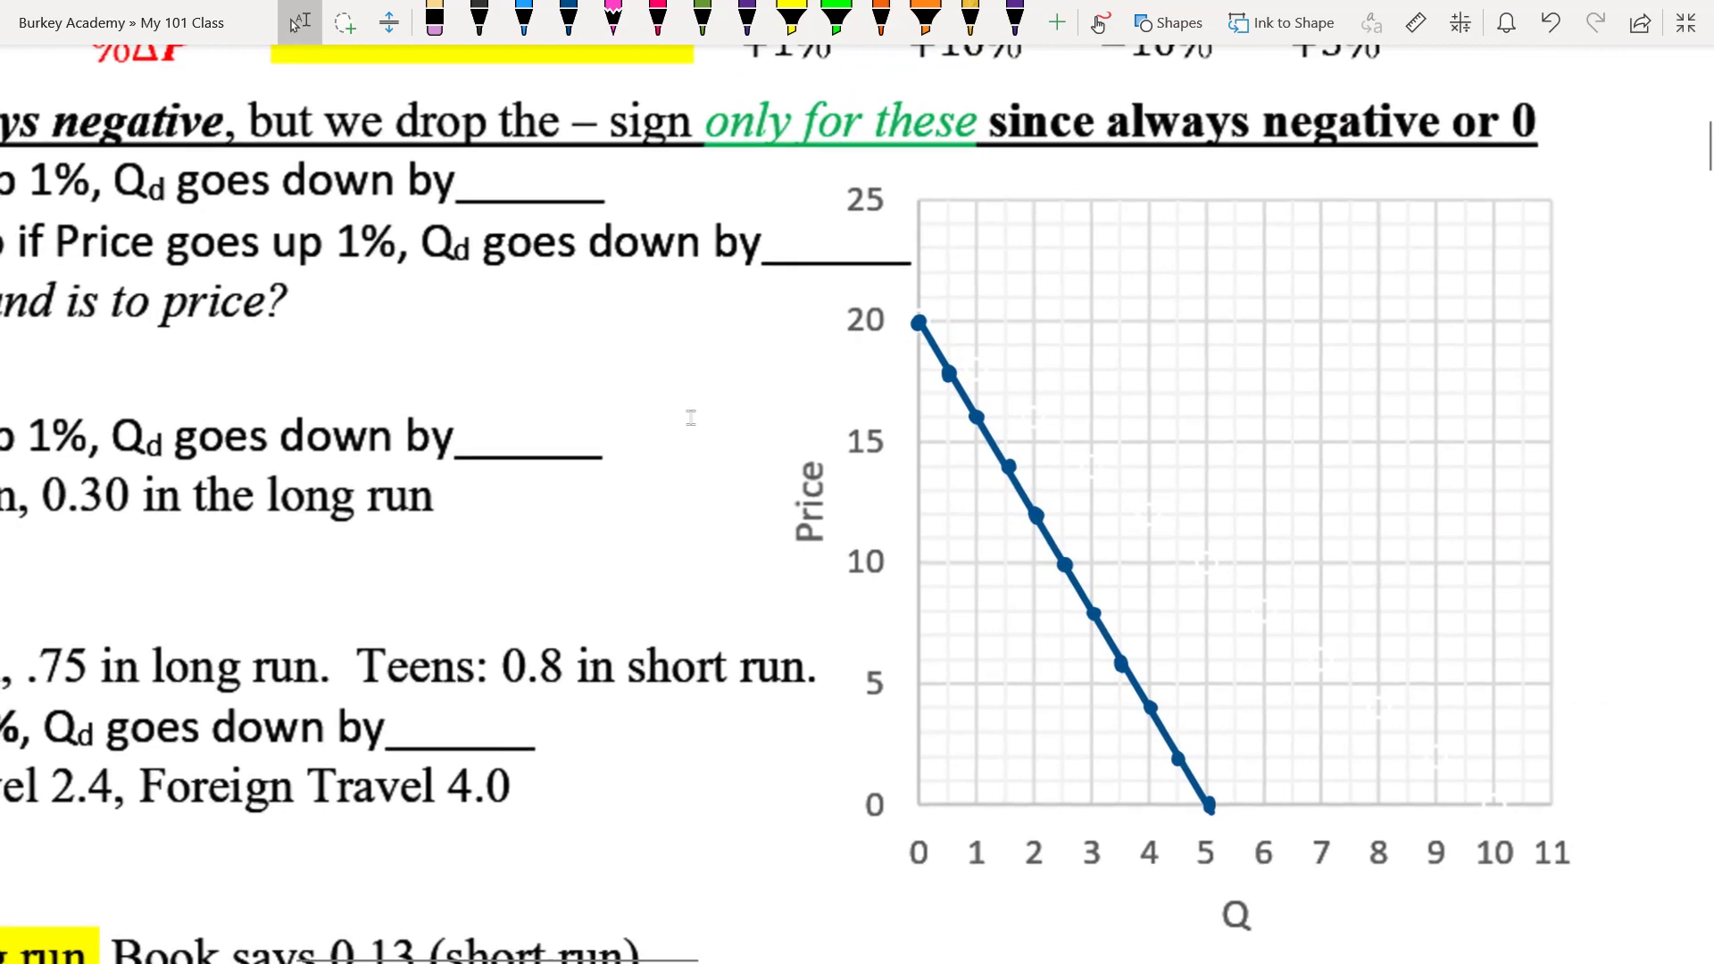
pyautogui.scroll(-2, 724, 431)
pyautogui.hscroll(-5, 724, 431)
pyautogui.scroll(3, 1193, 511)
pyautogui.scroll(-3, 1228, 496)
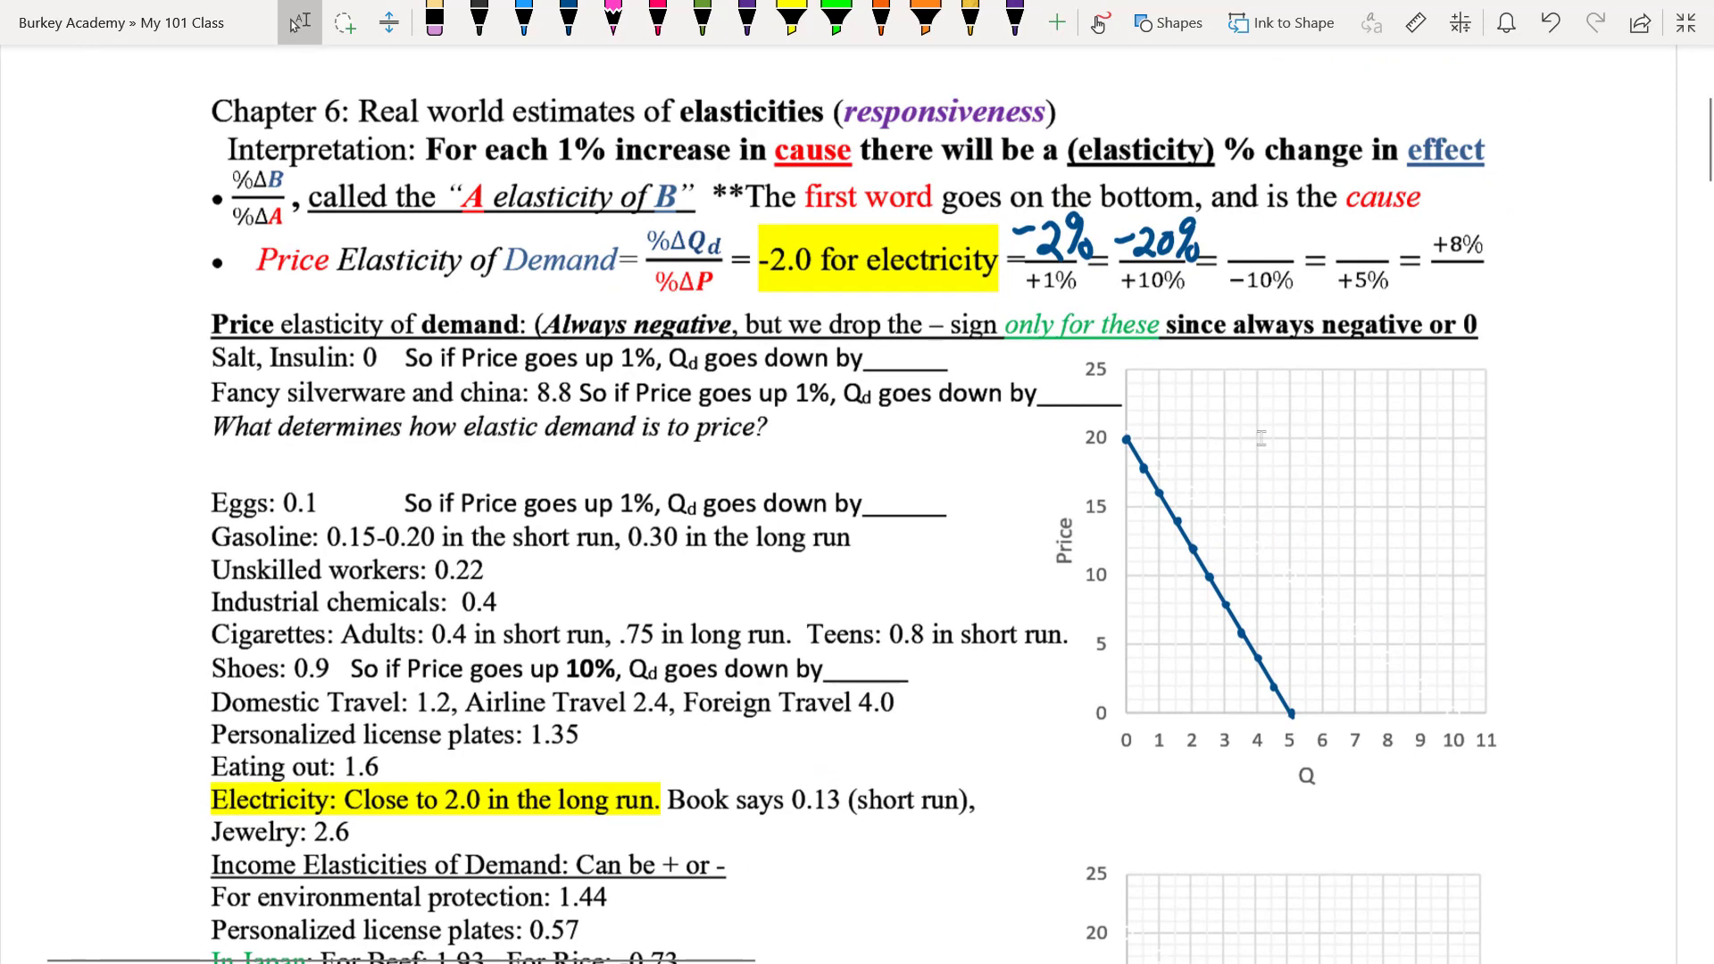
pyautogui.scroll(3, 1261, 437)
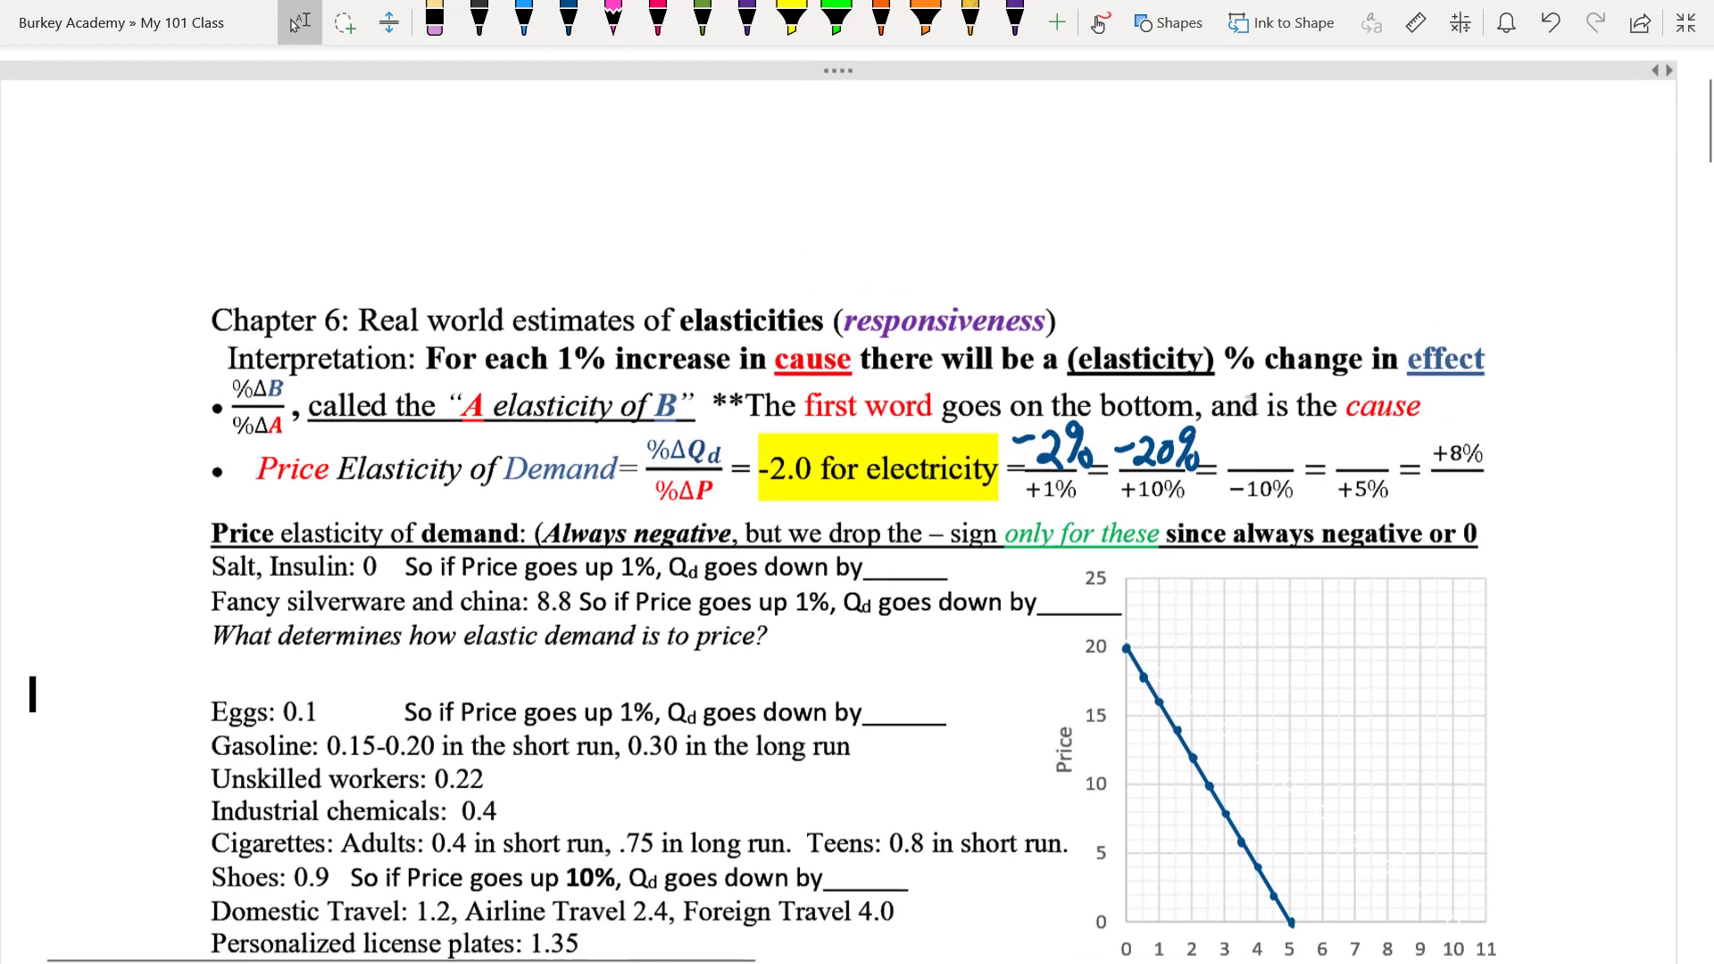
pyautogui.scroll(-2, 1248, 402)
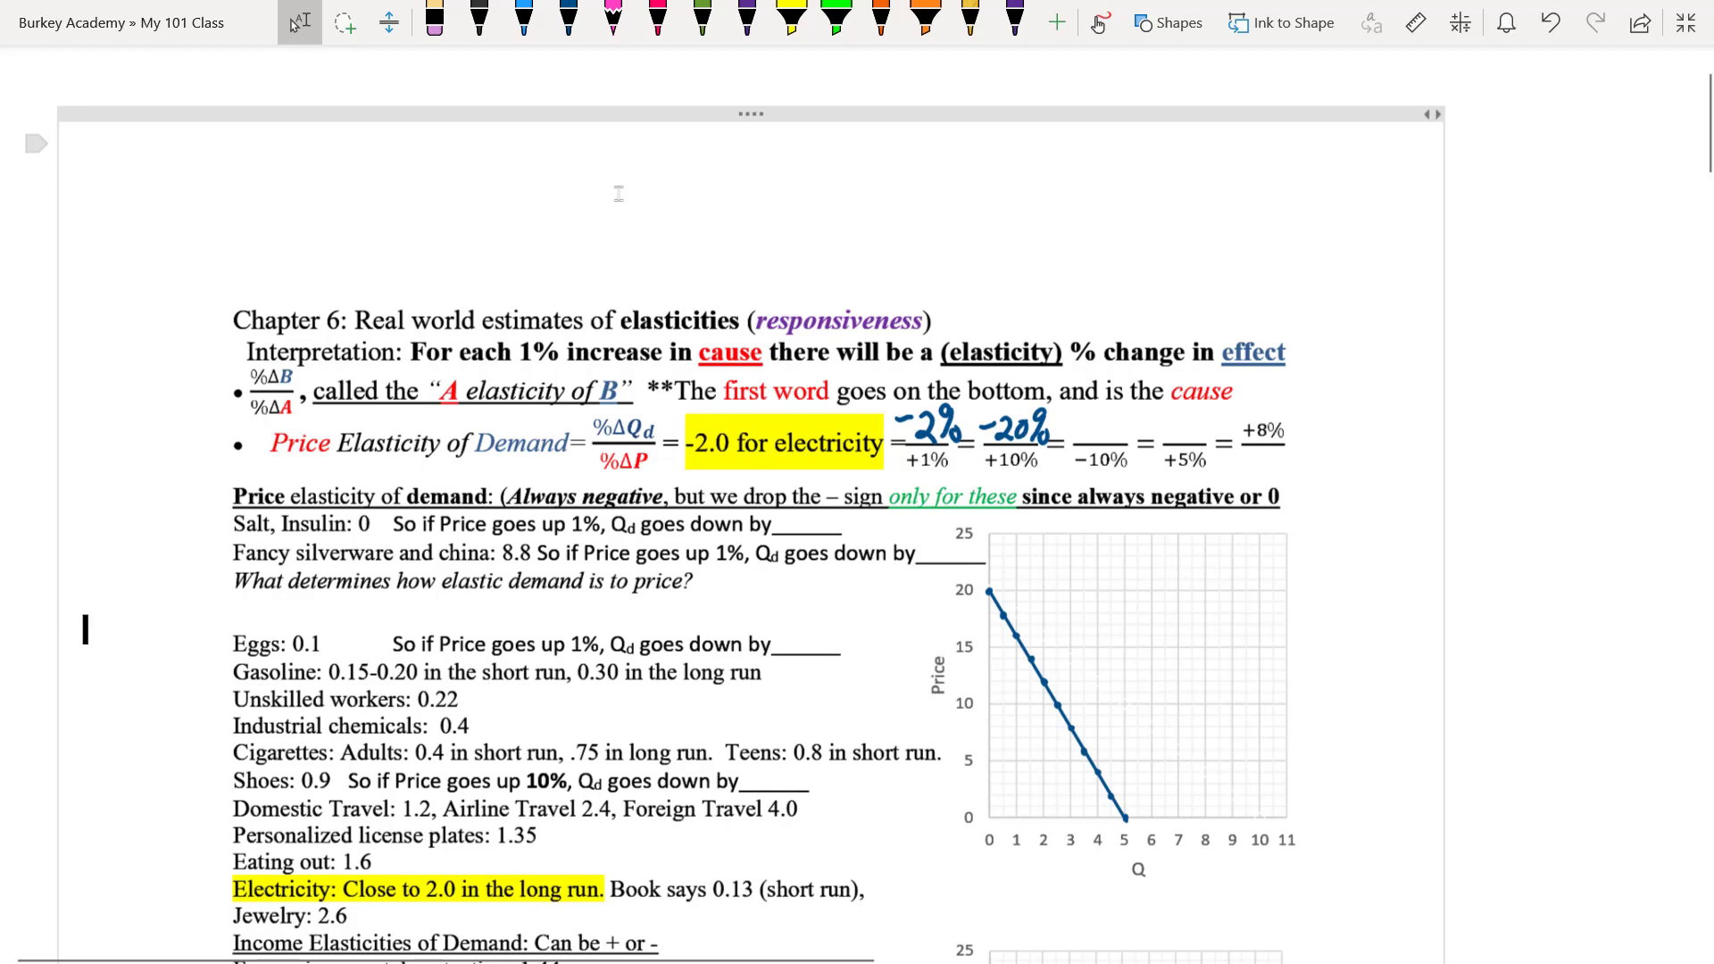
pyautogui.click(832, 114)
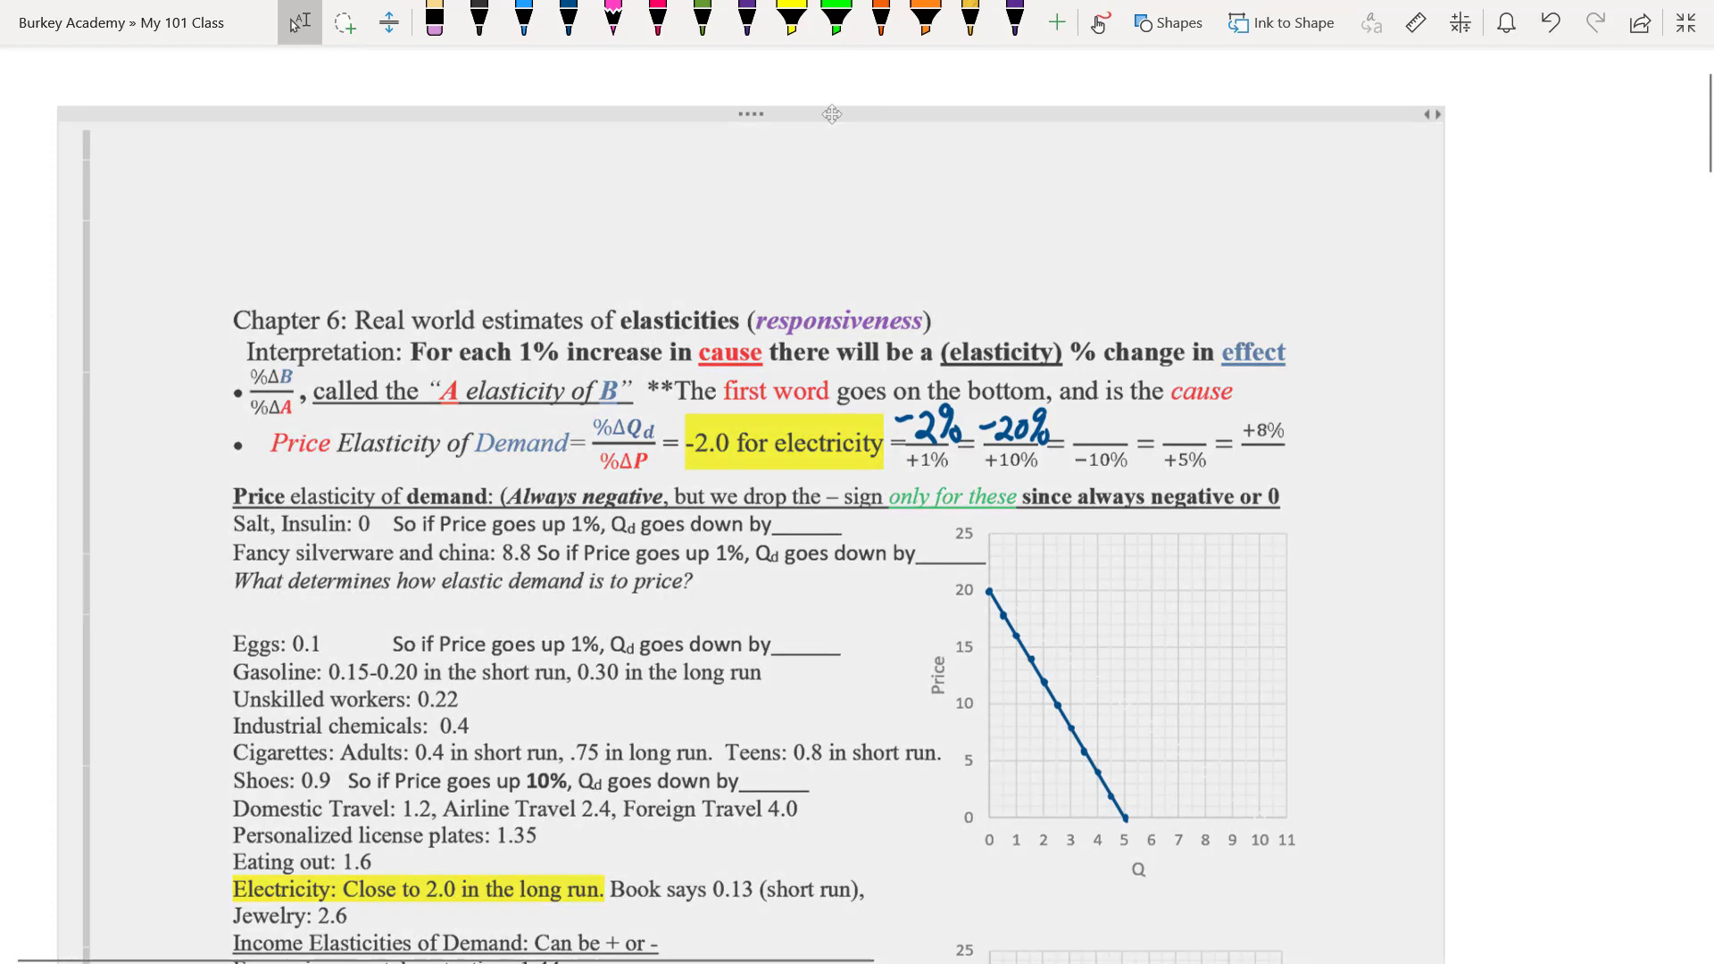
pyautogui.click(835, 119)
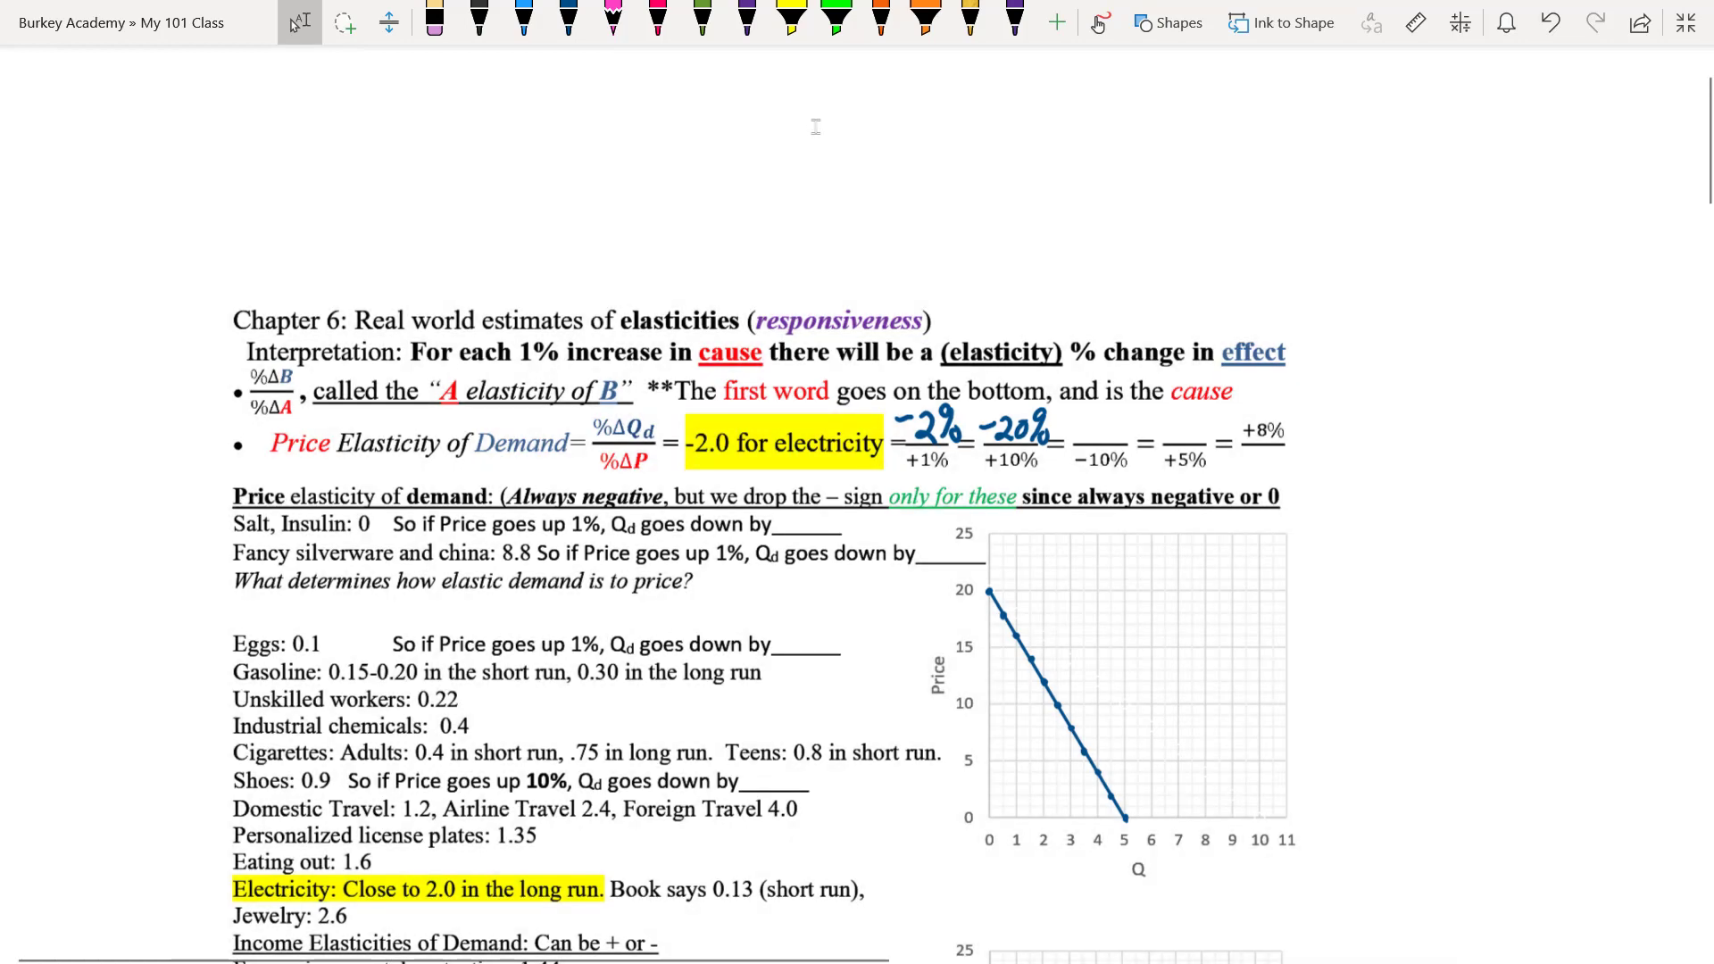
pyautogui.rightClick(997, 426)
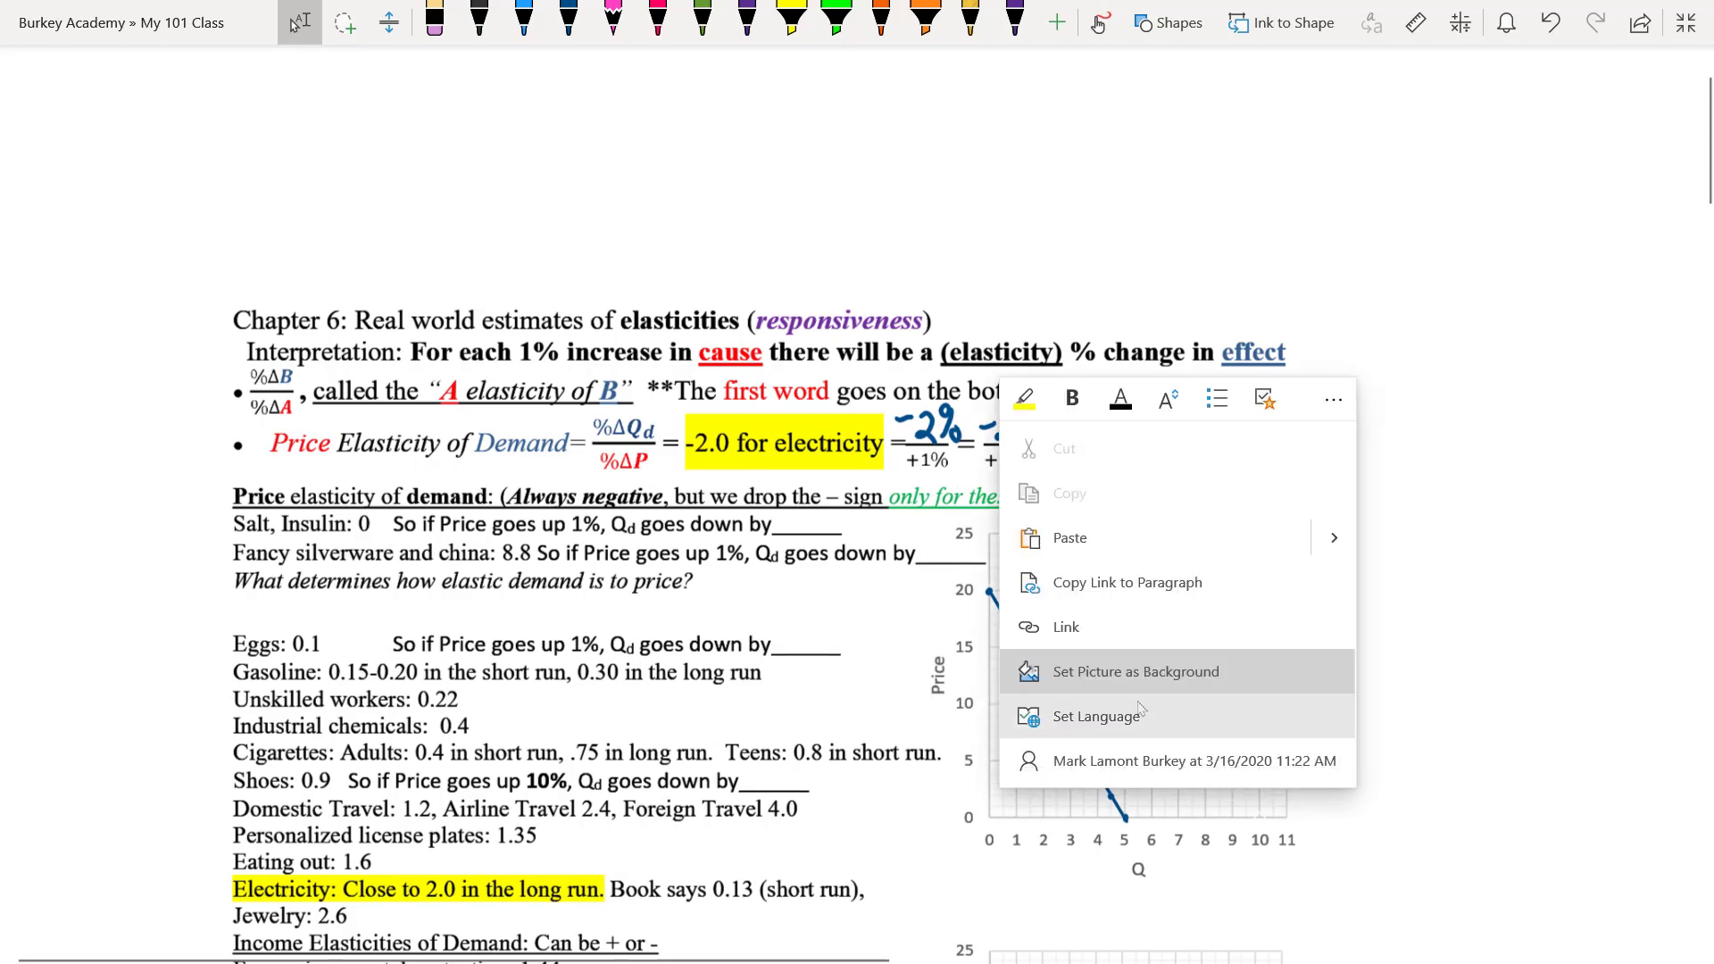
pyautogui.click(1553, 148)
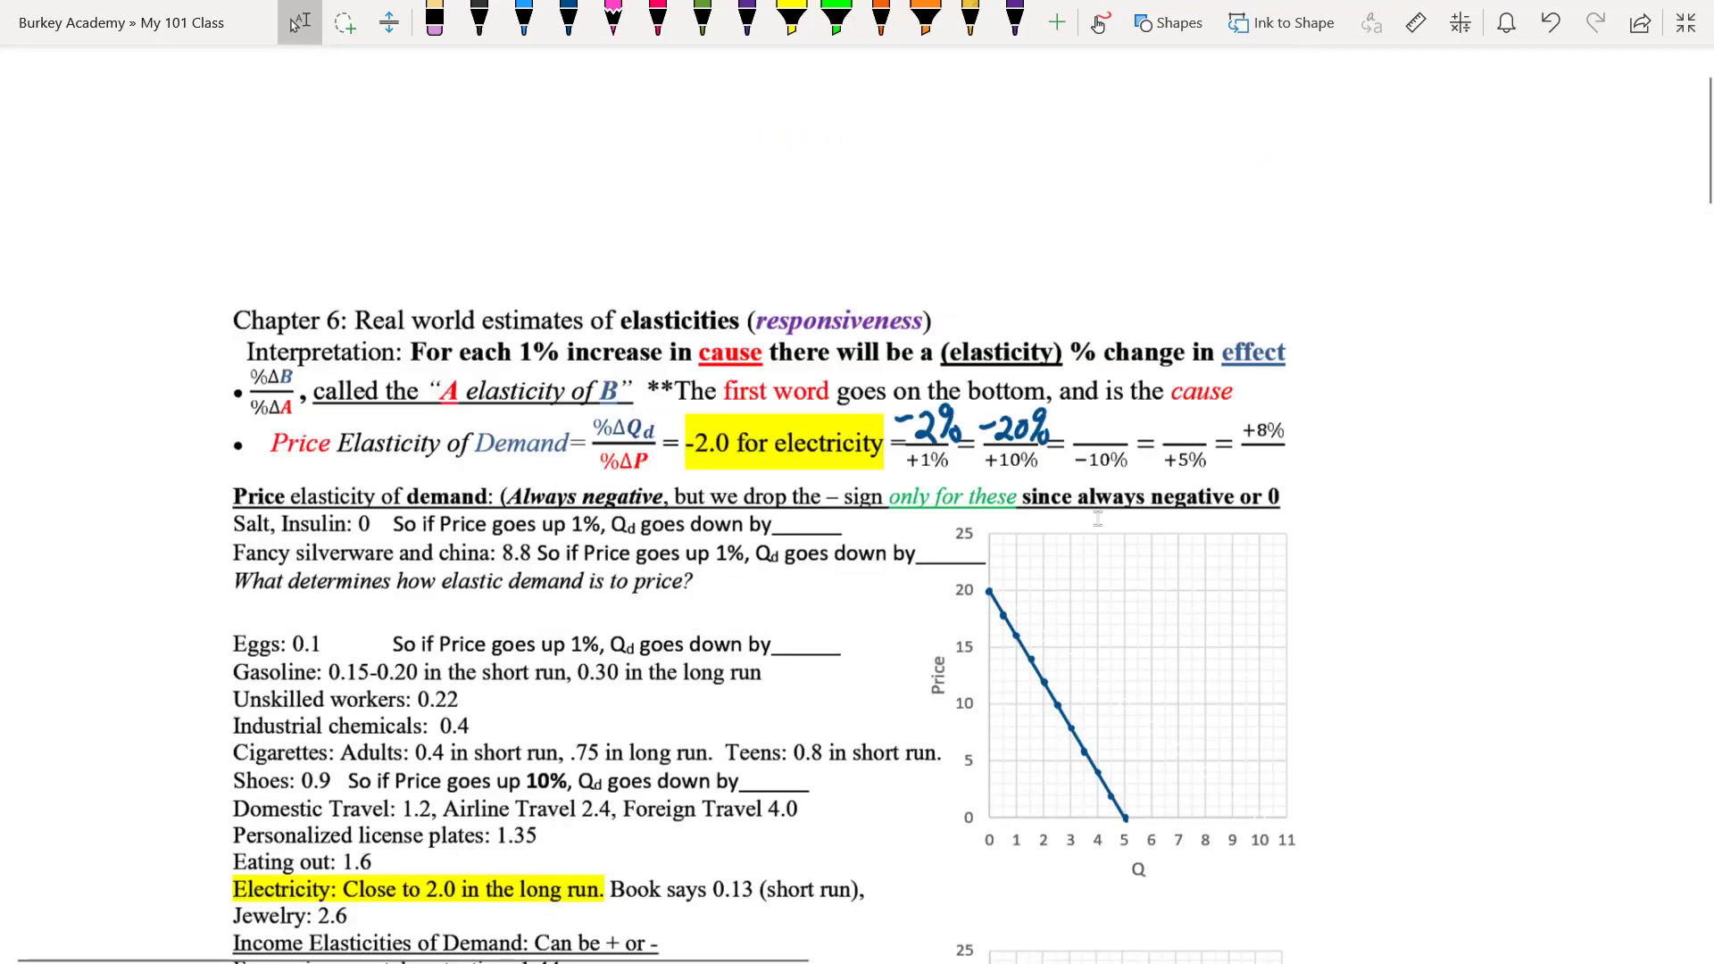
pyautogui.scroll(-5, 1097, 518)
pyautogui.keyDown('ctrl'); pyautogui.scroll(2, 1097, 518); pyautogui.keyUp('ctrl')
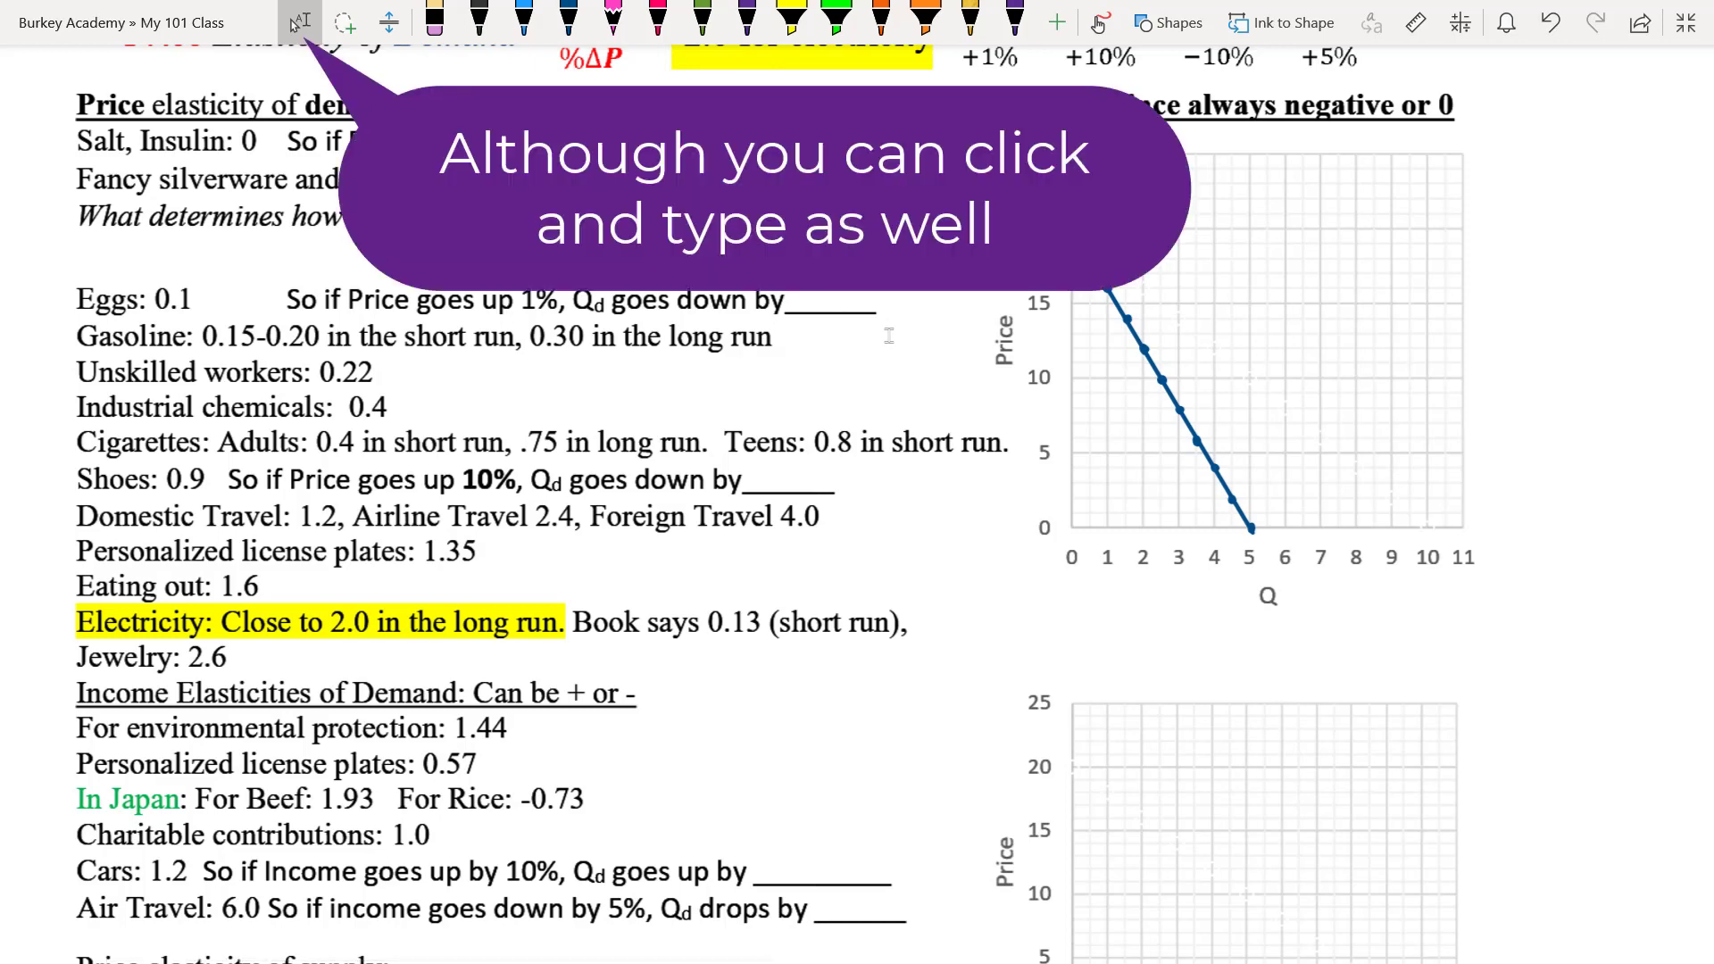
pyautogui.scroll(-1, 889, 335)
pyautogui.keyDown('ctrl'); pyautogui.scroll(-2, 889, 337); pyautogui.keyUp('ctrl')
pyautogui.scroll(5, 889, 336)
pyautogui.keyDown('ctrl'); pyautogui.scroll(1, 889, 336); pyautogui.keyUp('ctrl')
pyautogui.keyDown('ctrl'); pyautogui.scroll(-1, 889, 337); pyautogui.keyUp('ctrl')
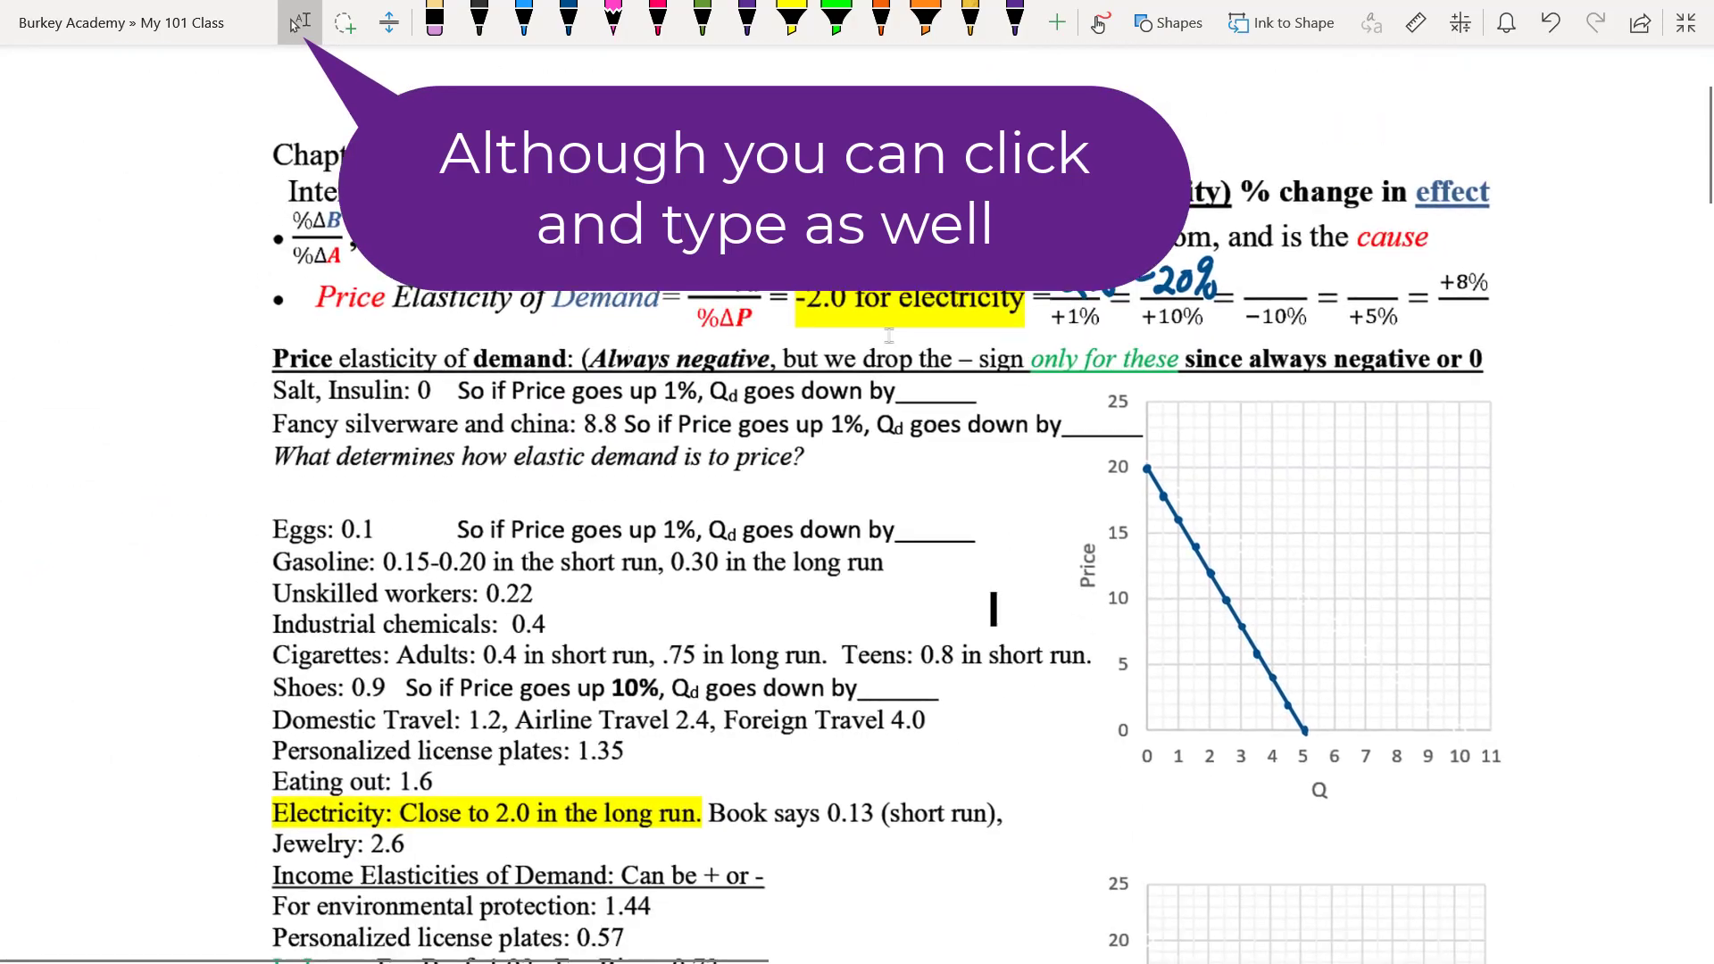
pyautogui.scroll(-1, 889, 334)
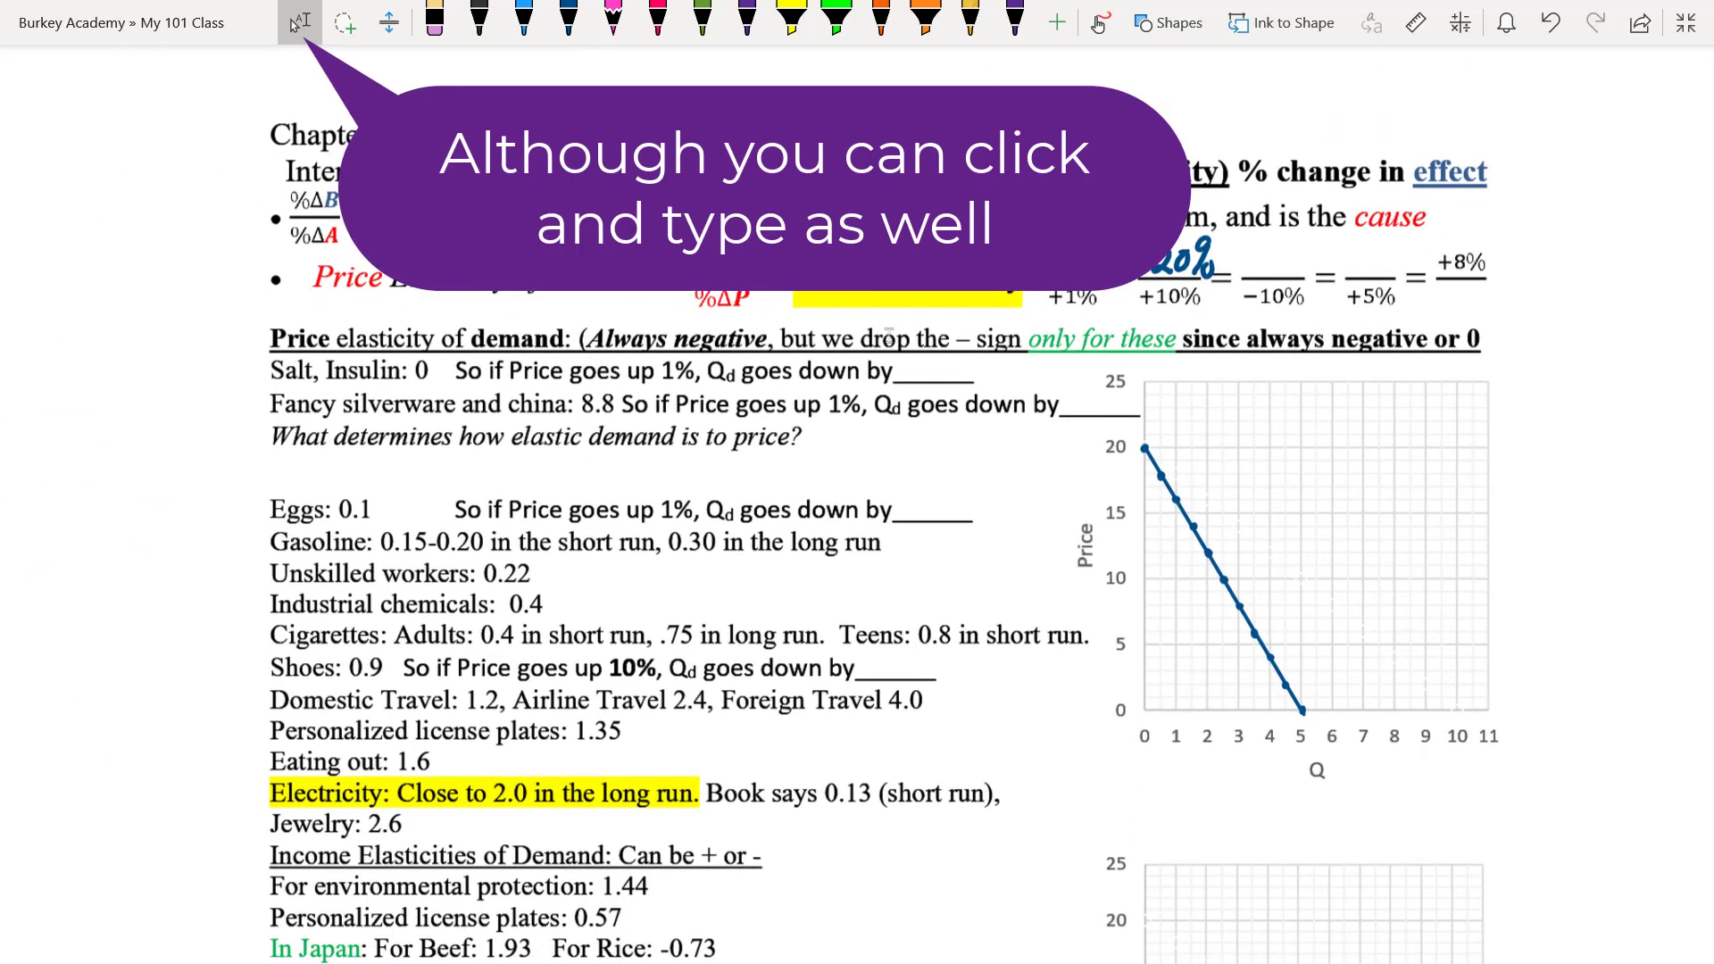
pyautogui.click(992, 589)
# Exit full-screen view and open the print preview of the Ch. 6 Handout
pyautogui.click(1686, 24)
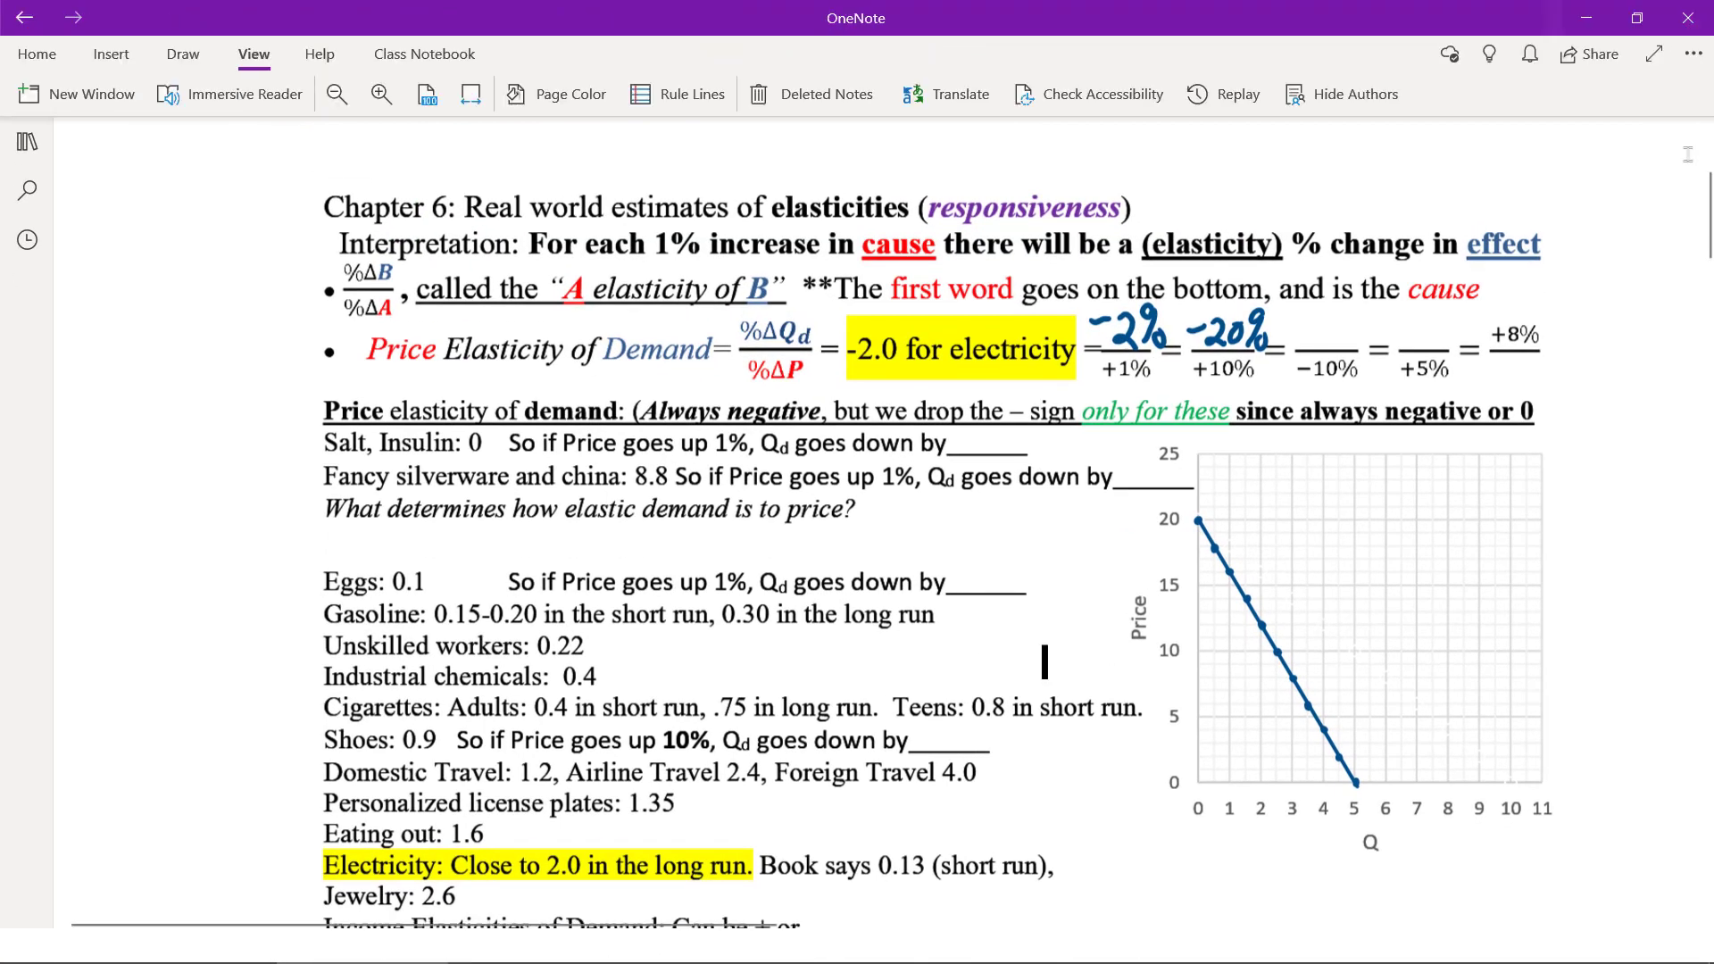
pyautogui.click(1693, 55)
pyautogui.click(1660, 104)
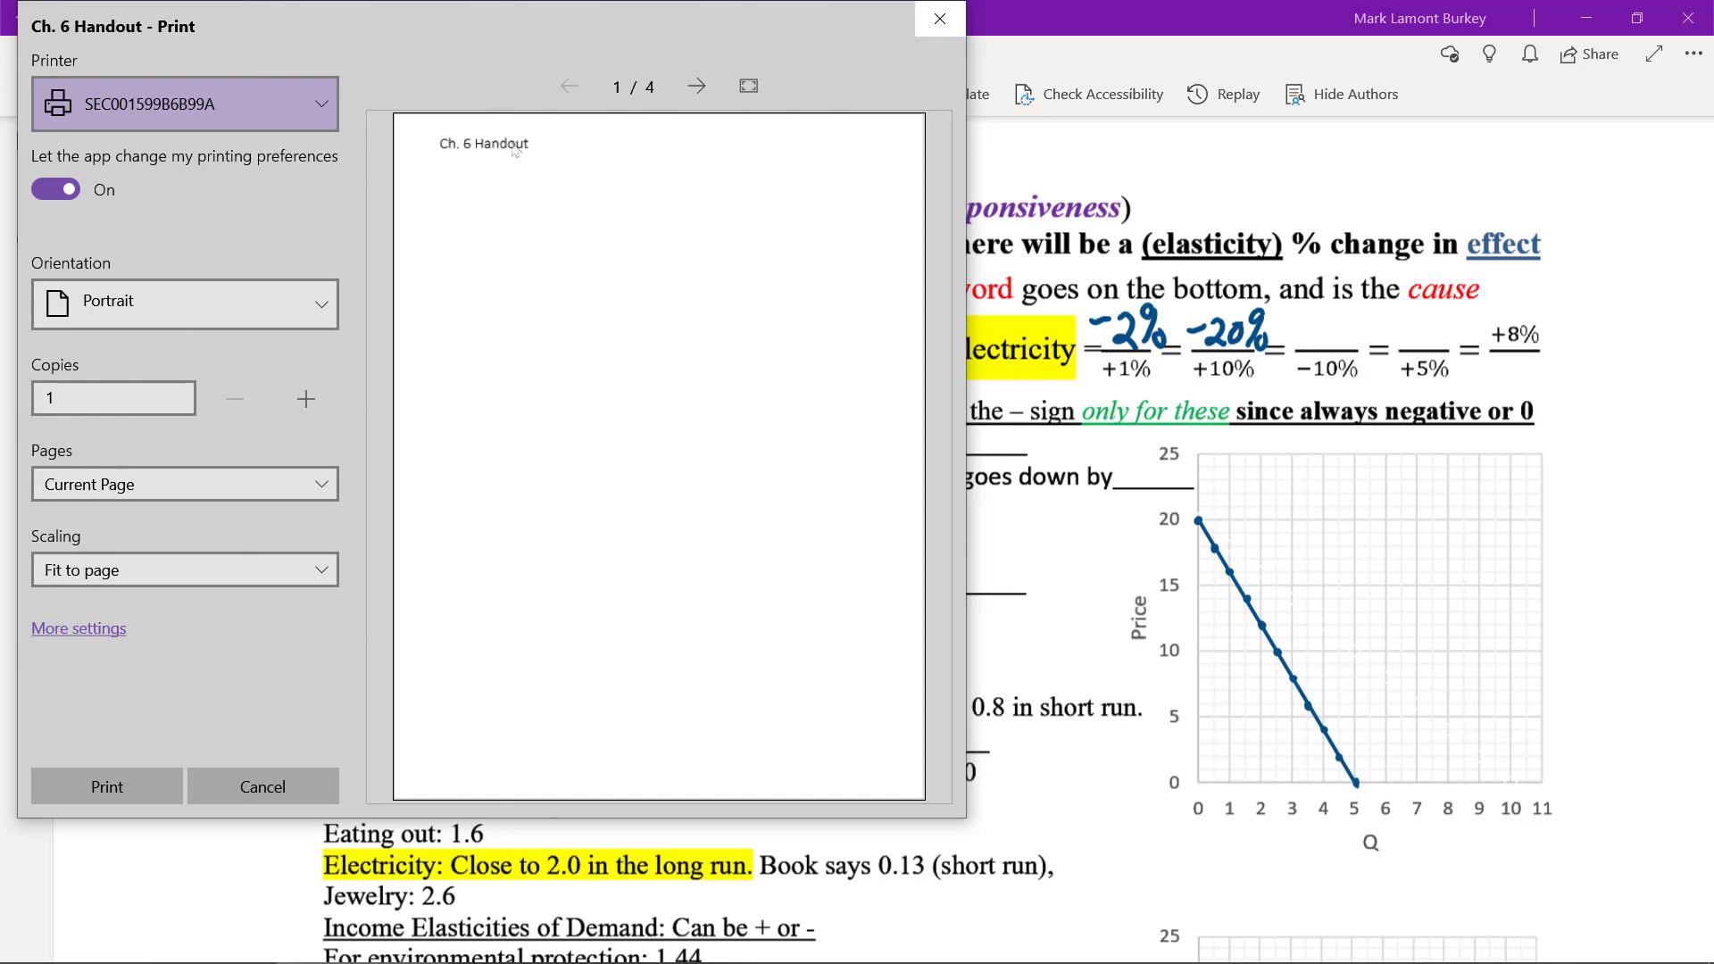
# Step through all four preview pages, then close the preview without printing
pyautogui.click(696, 87)
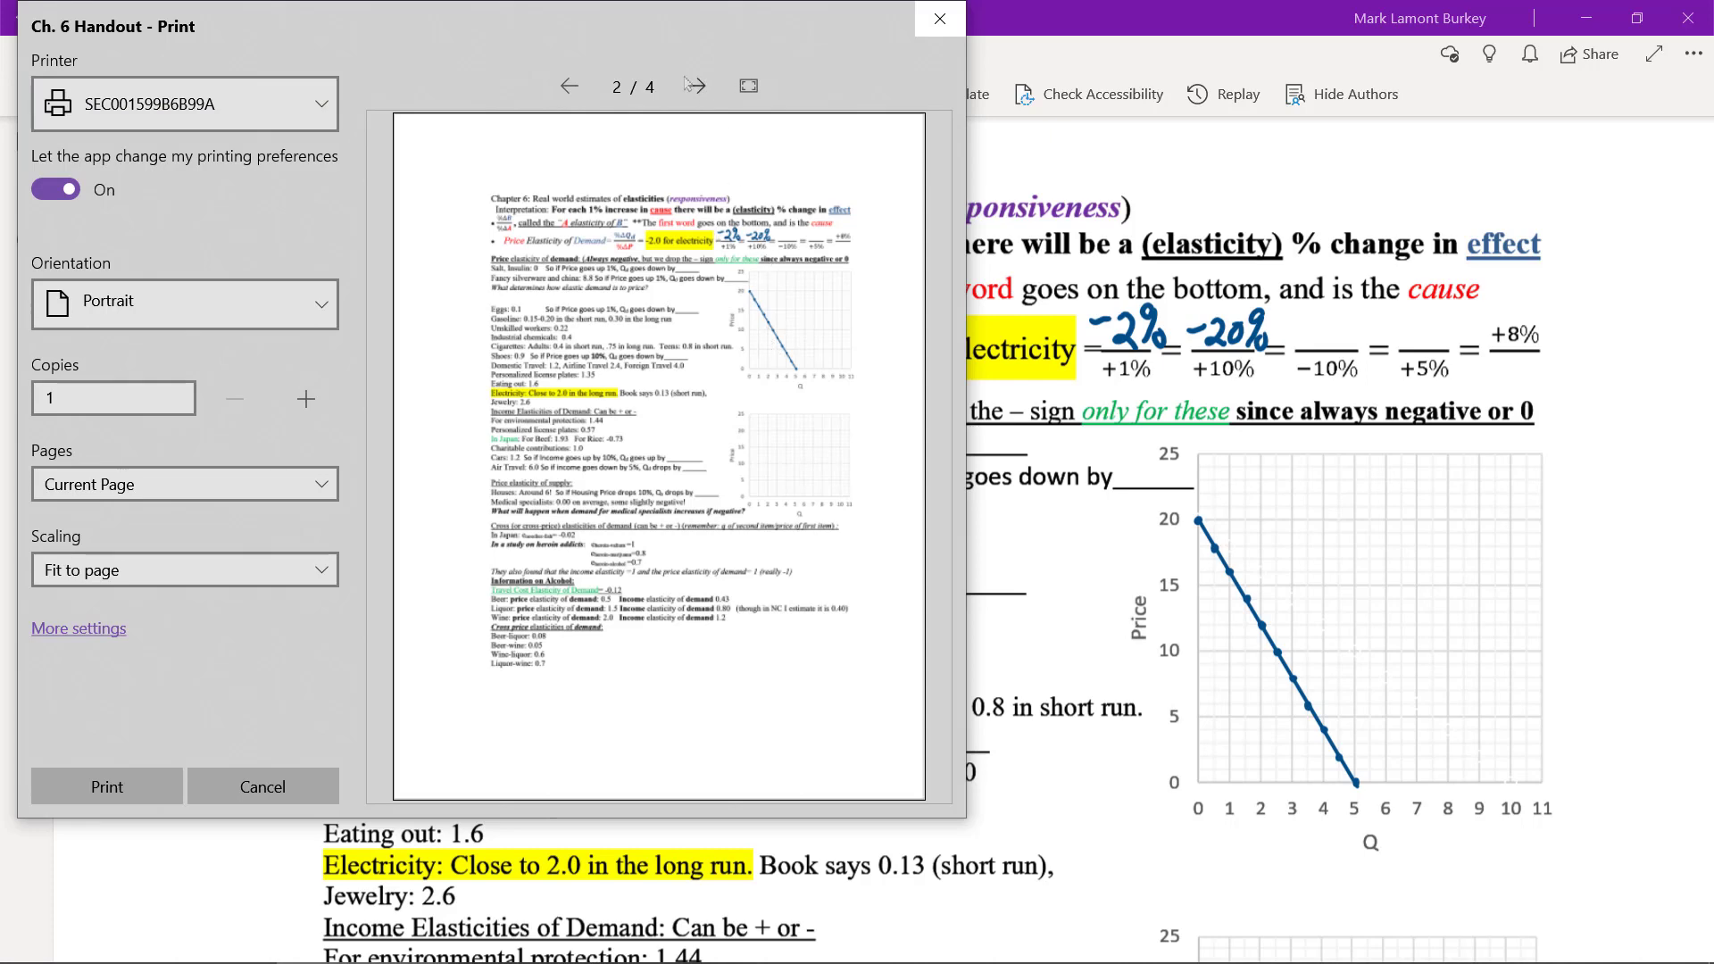
pyautogui.click(696, 87)
pyautogui.click(698, 87)
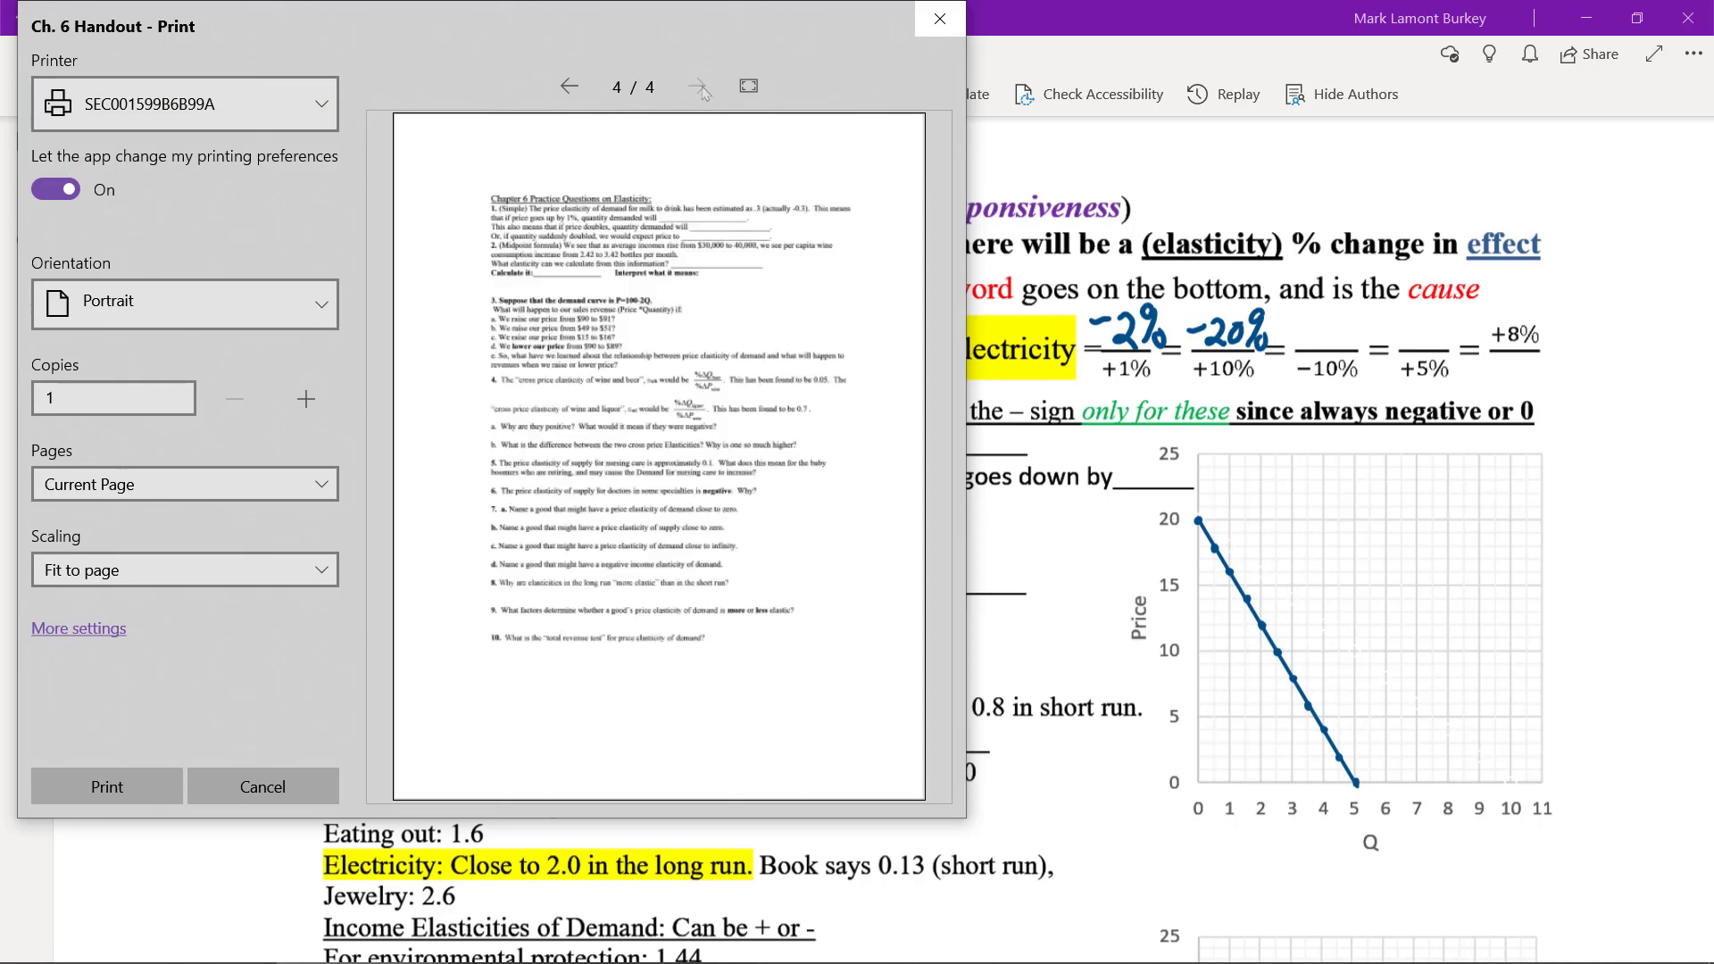
pyautogui.click(568, 88)
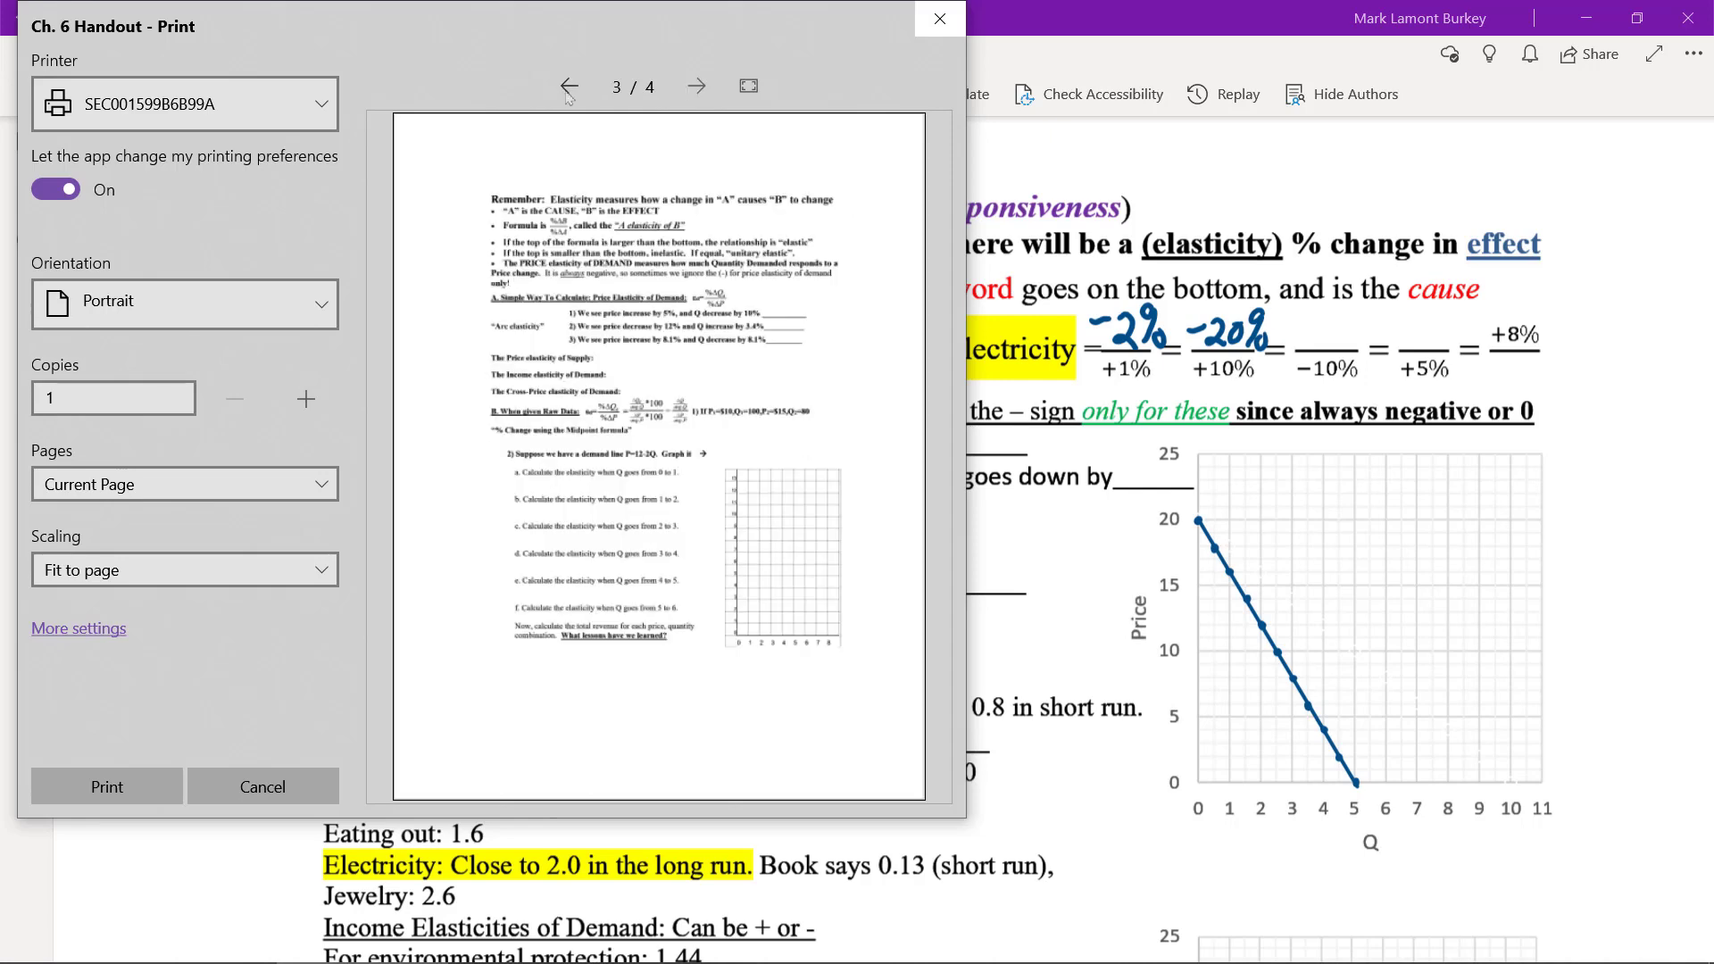
pyautogui.click(567, 88)
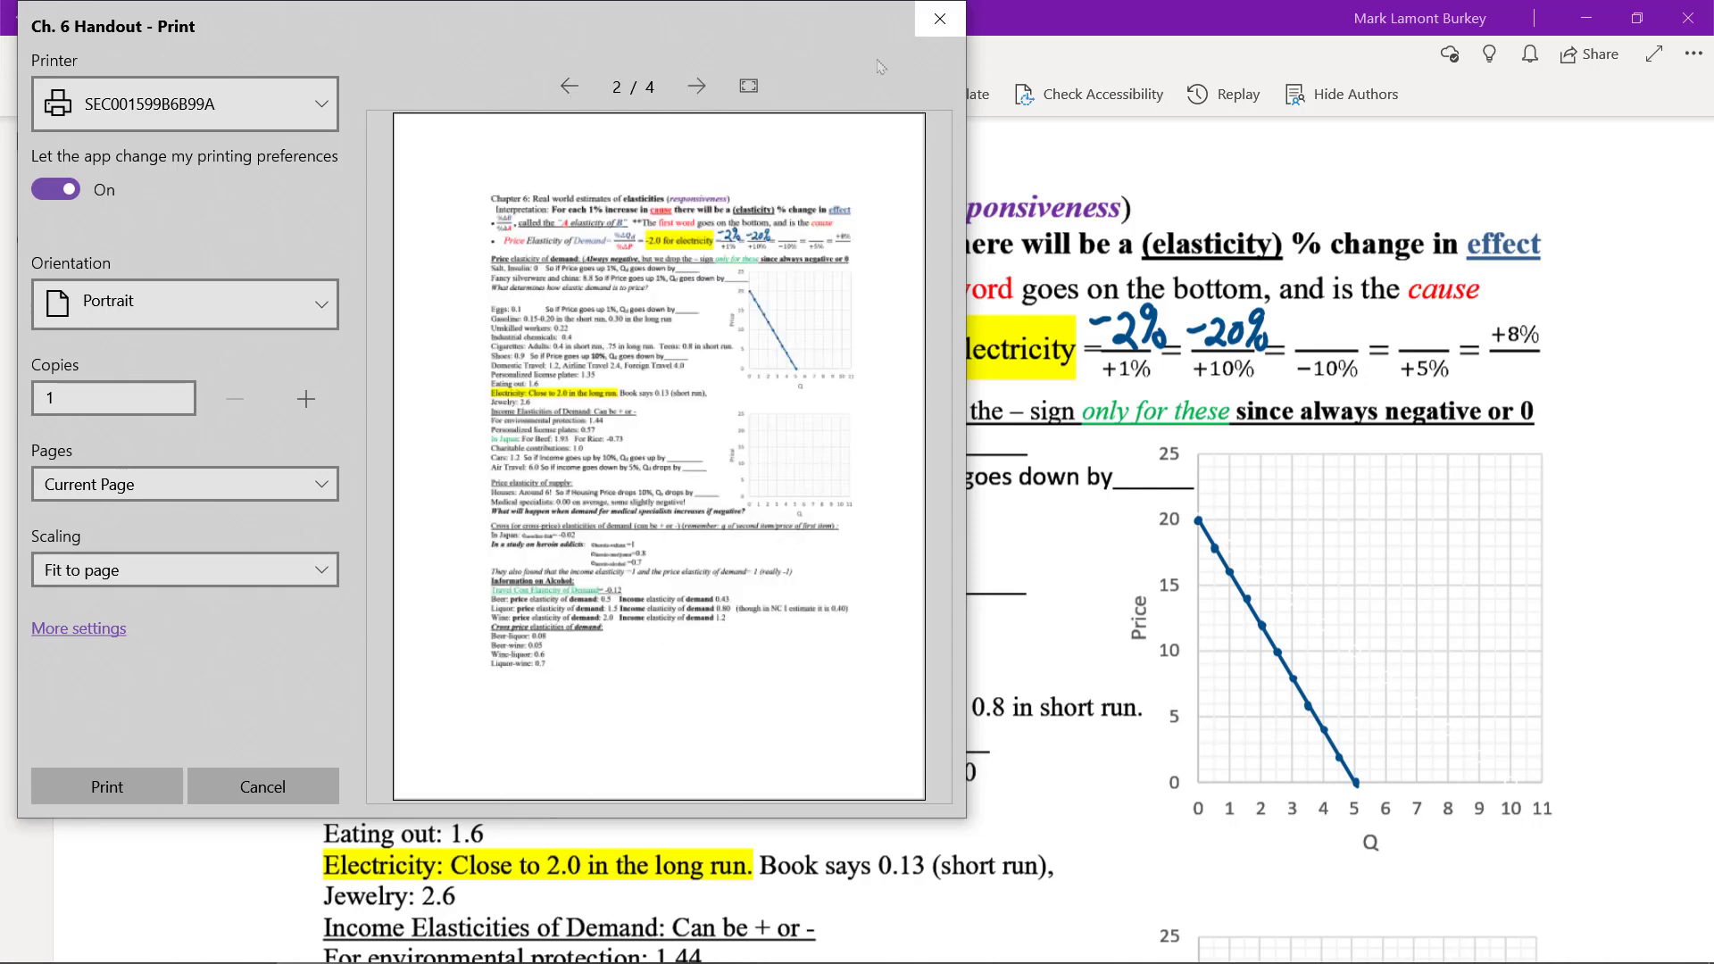
pyautogui.click(940, 17)
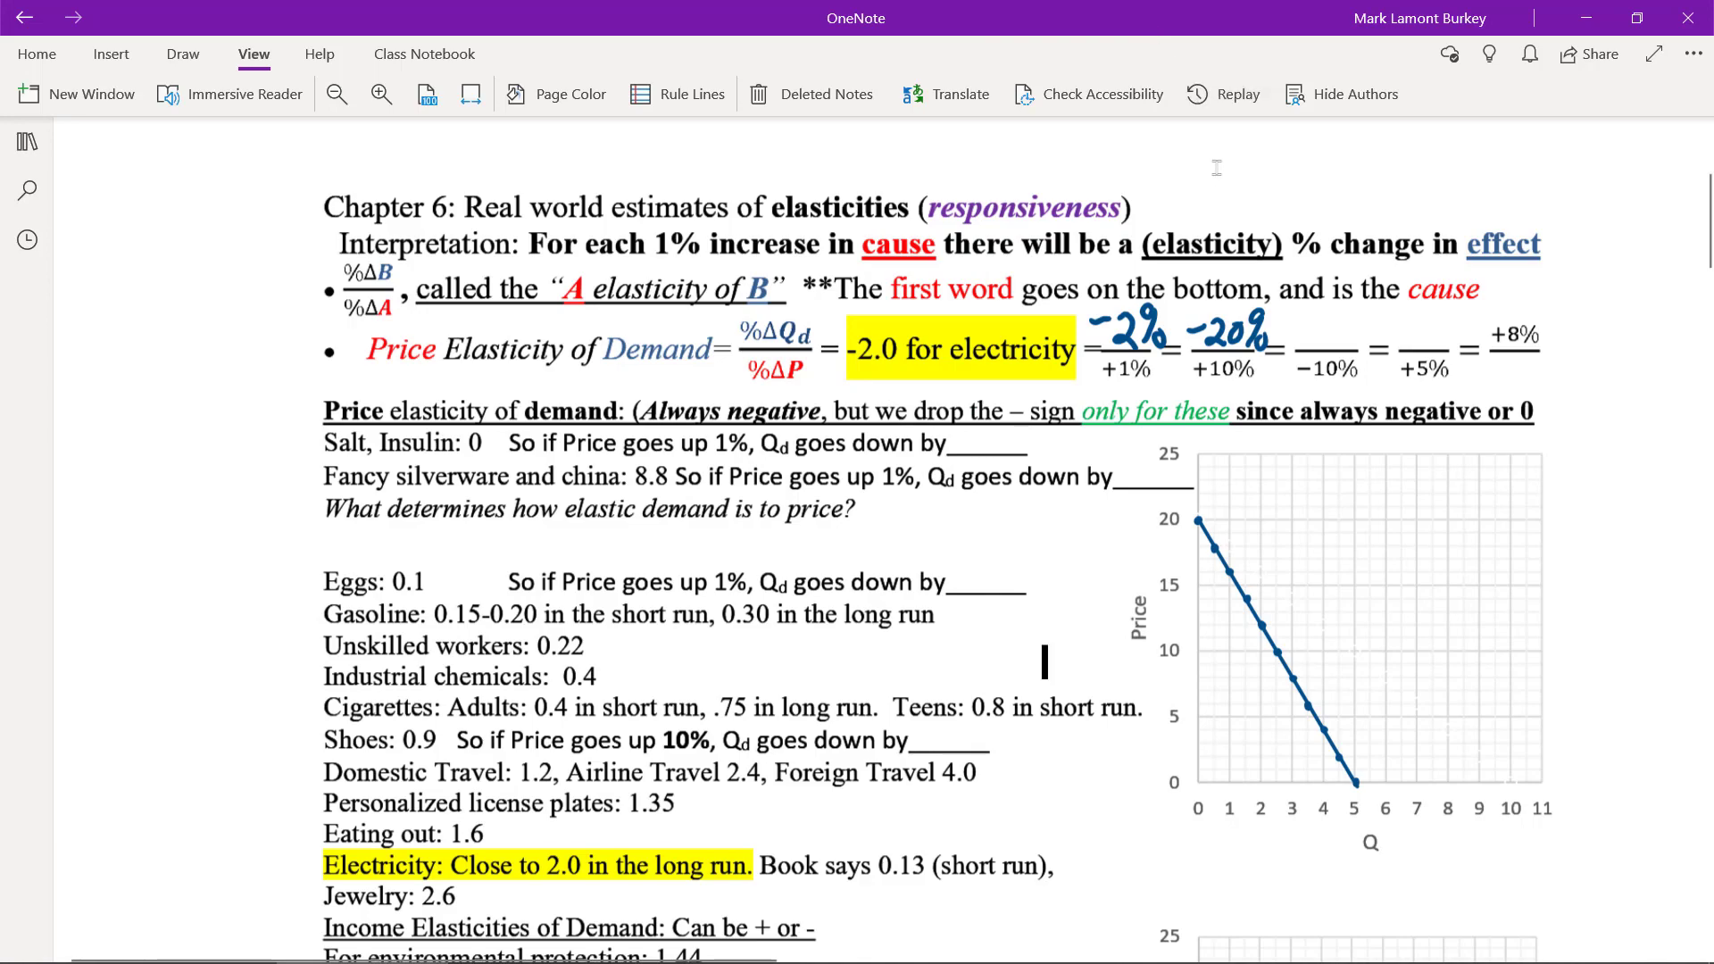
pyautogui.scroll(-3, 1215, 167)
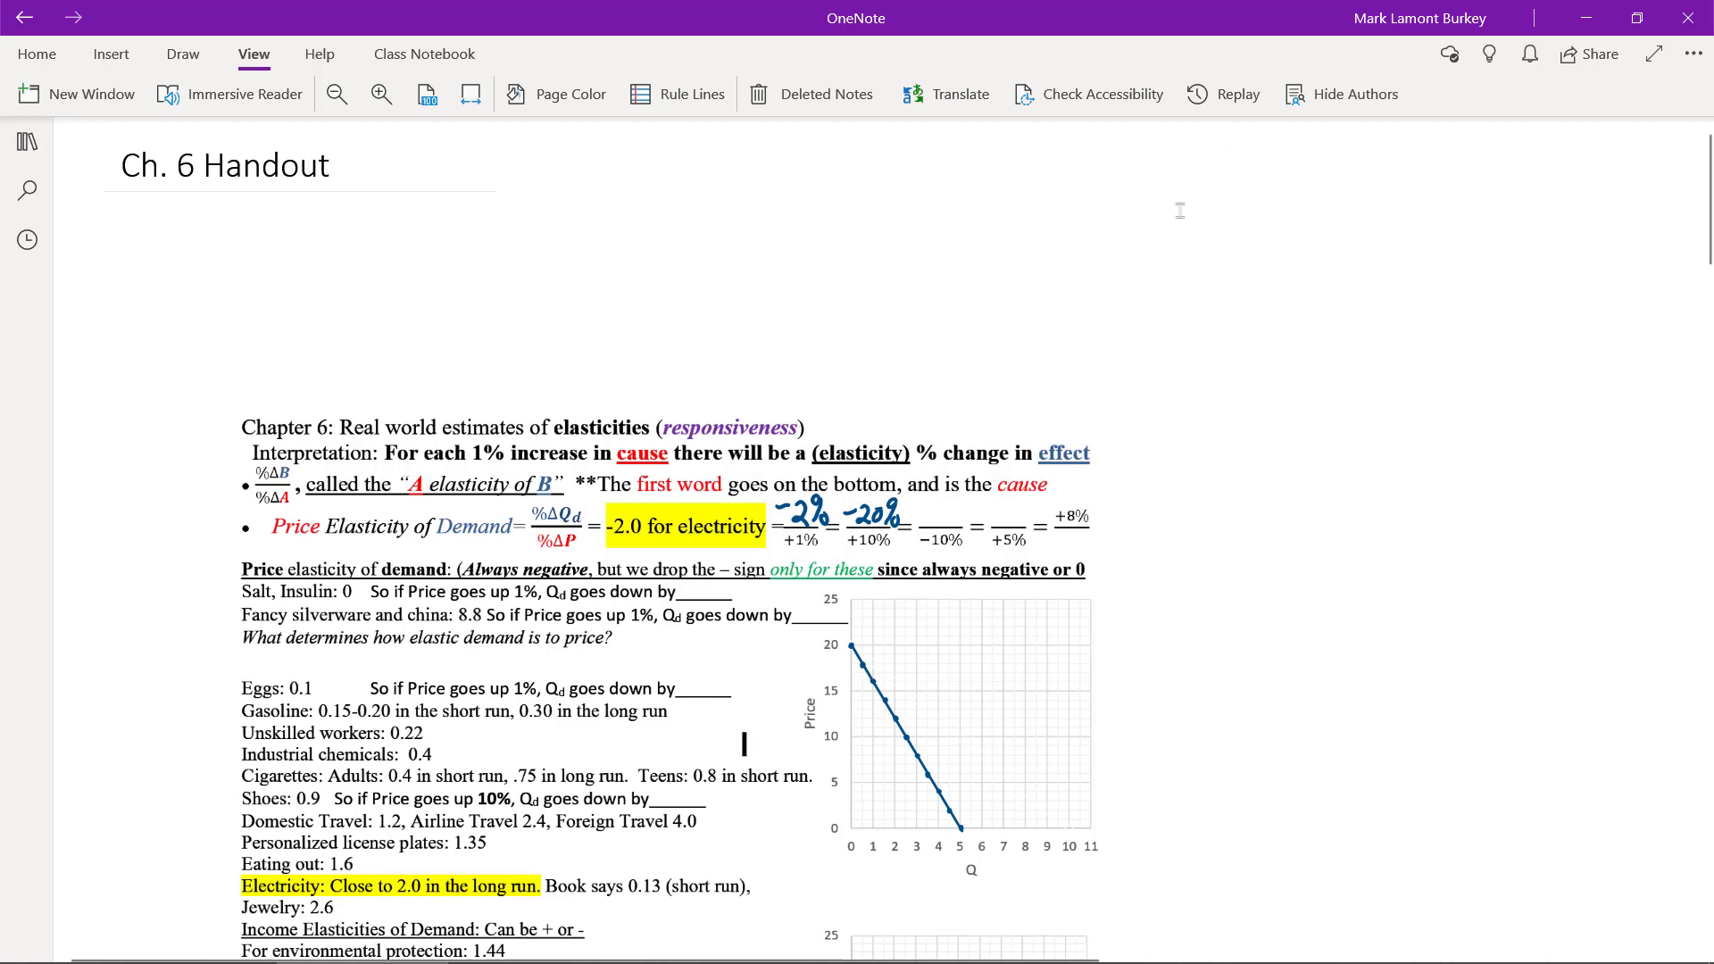
pyautogui.scroll(-1, 1183, 189)
pyautogui.scroll(-3, 1183, 189)
pyautogui.keyDown('ctrl'); pyautogui.scroll(5, 1304, 199); pyautogui.keyUp('ctrl')
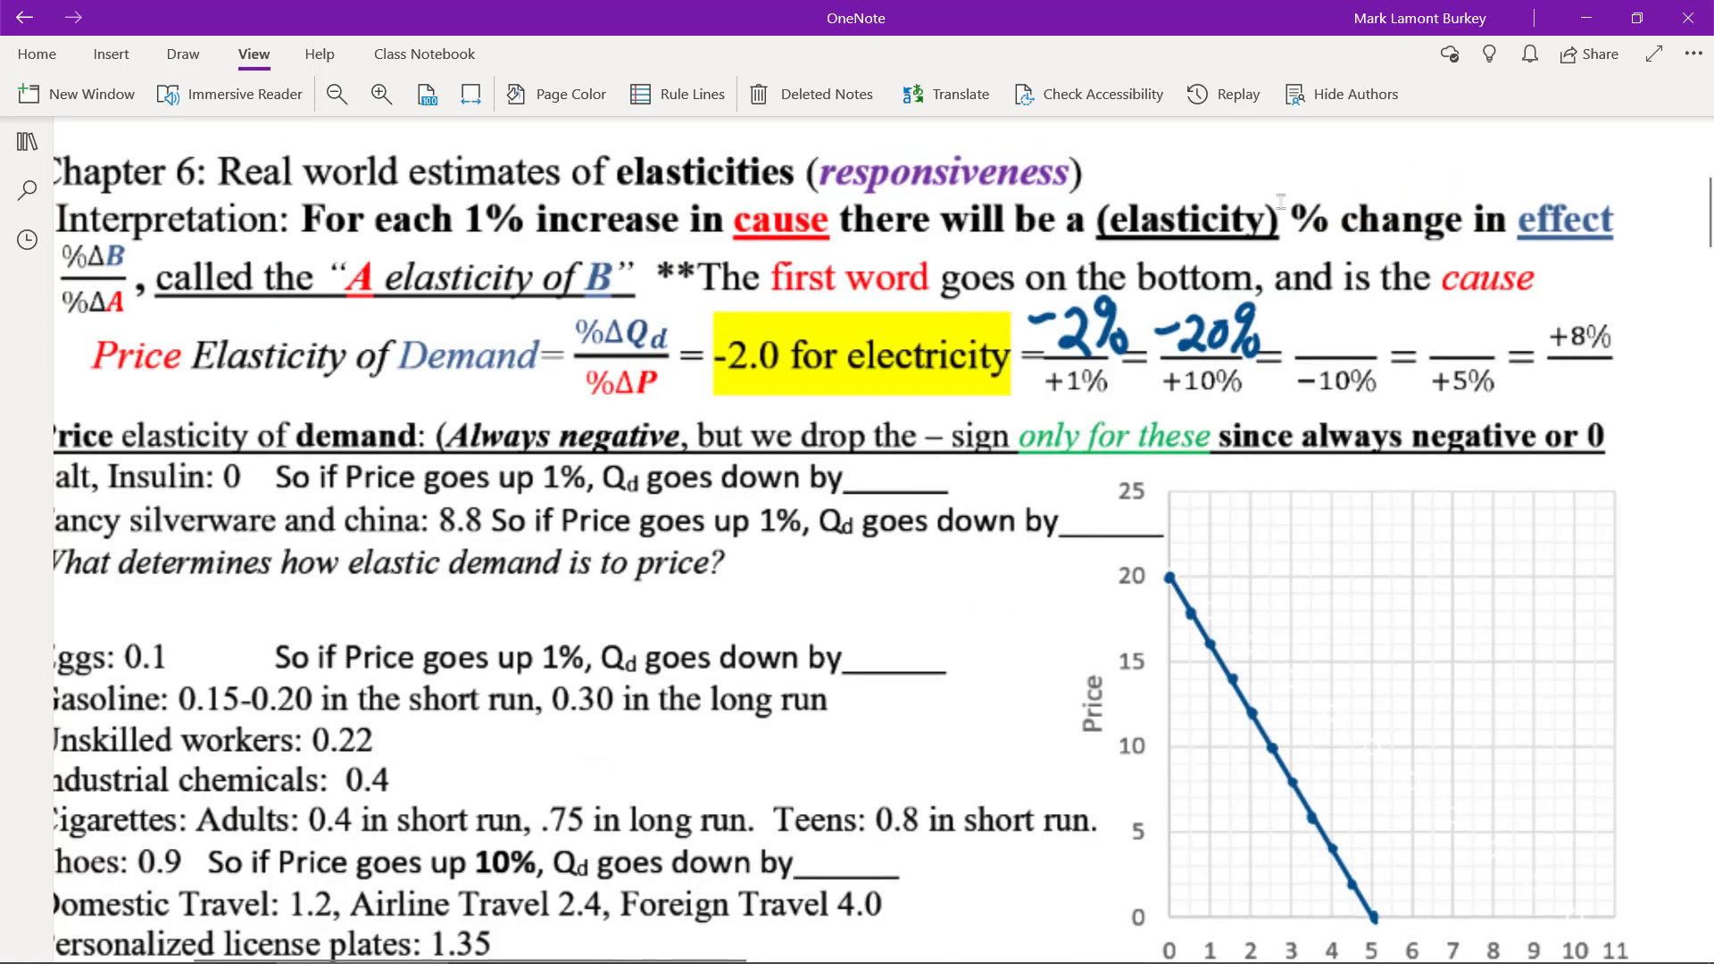
pyautogui.keyDown('ctrl'); pyautogui.scroll(-2, 1304, 199); pyautogui.keyUp('ctrl')
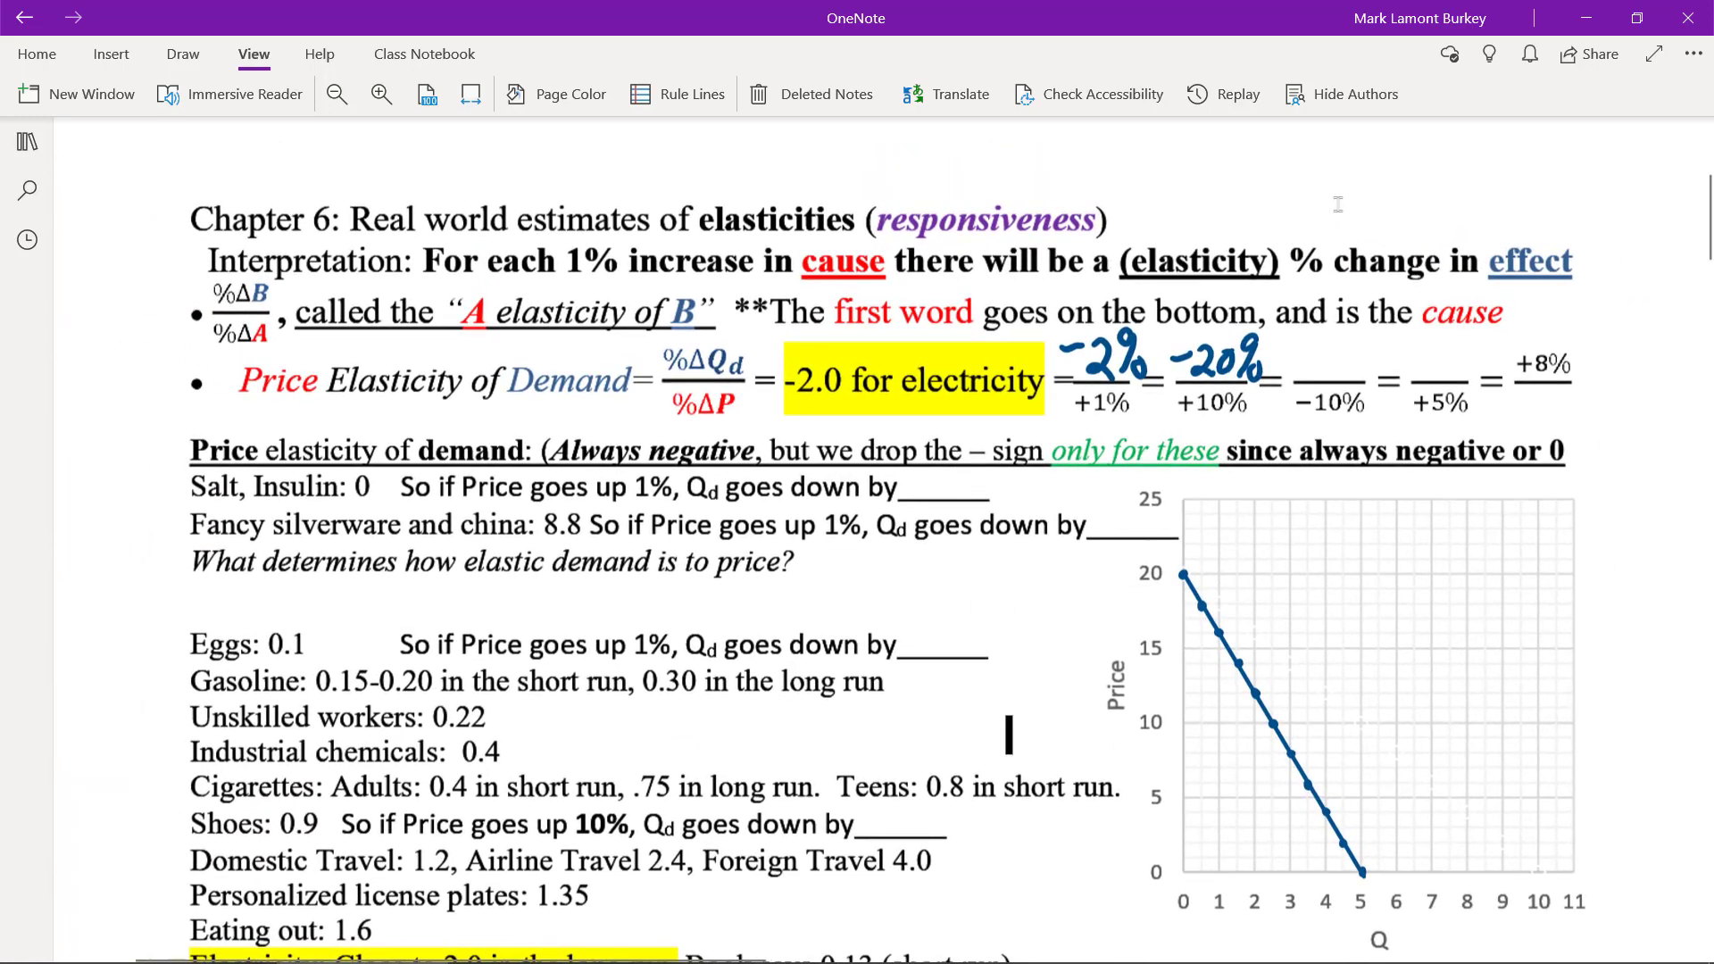